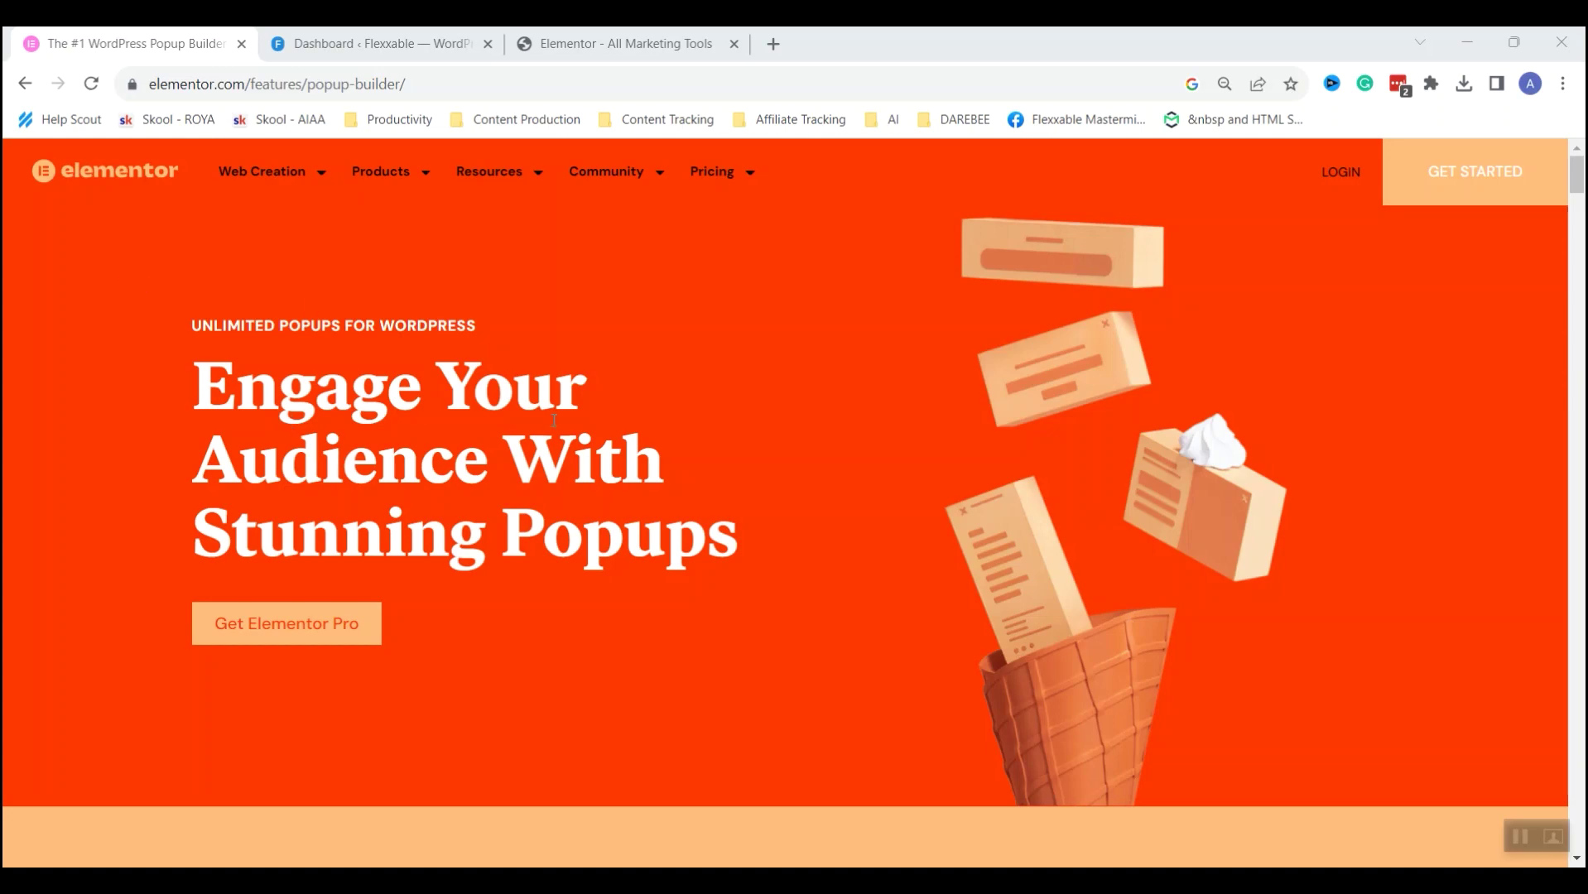
Scroll down through the current page and back up slightly.
scroll(554, 420, "down", 8)
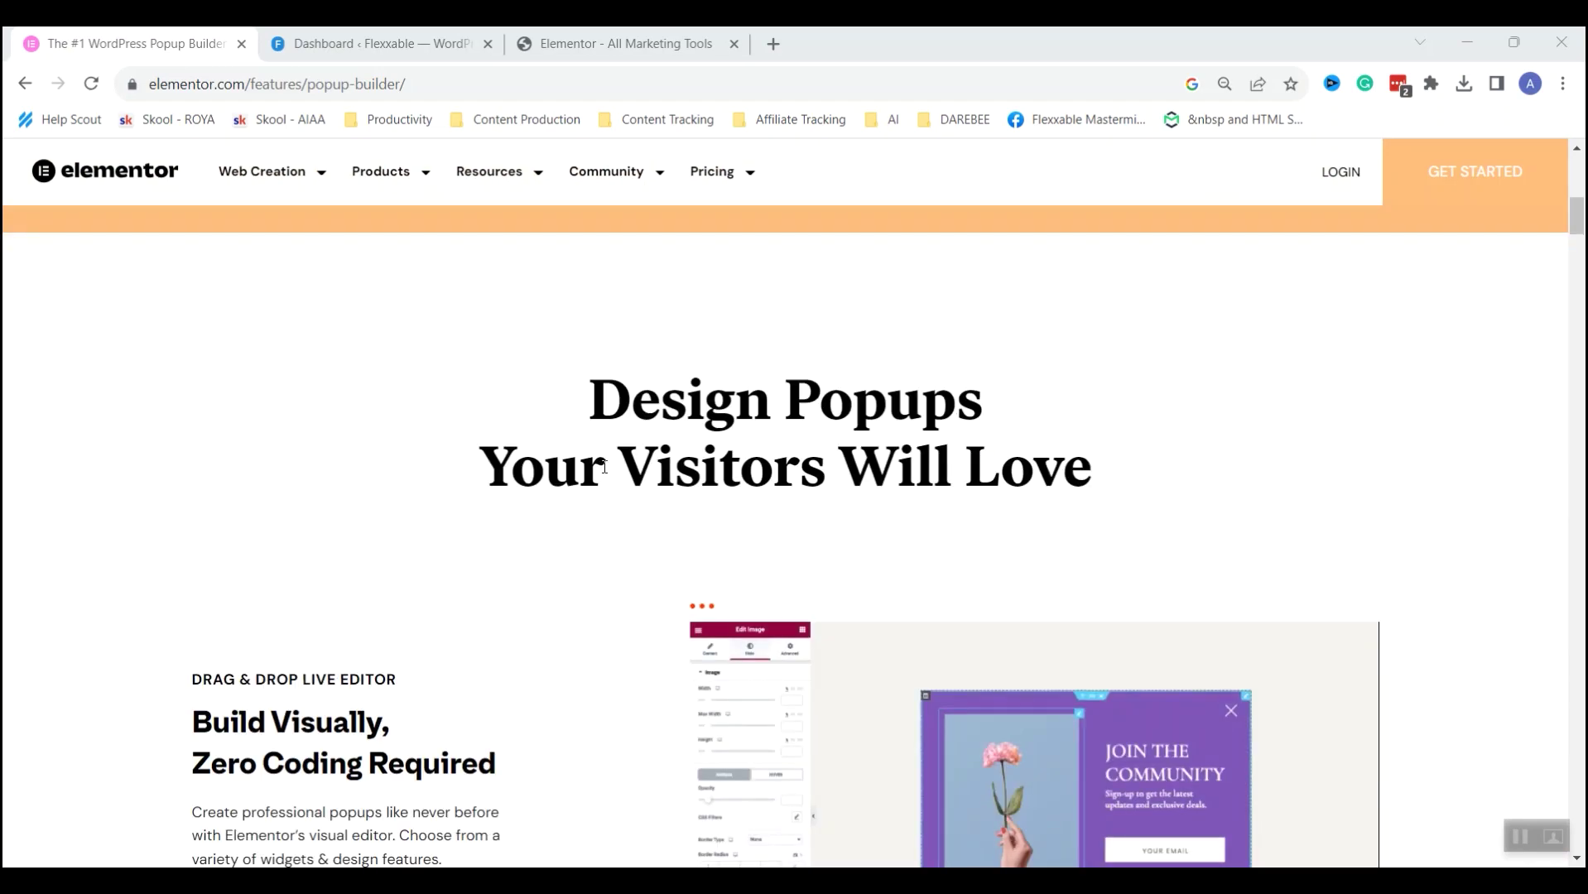
scroll(604, 467, "down", 10)
scroll(599, 492, "down", 3)
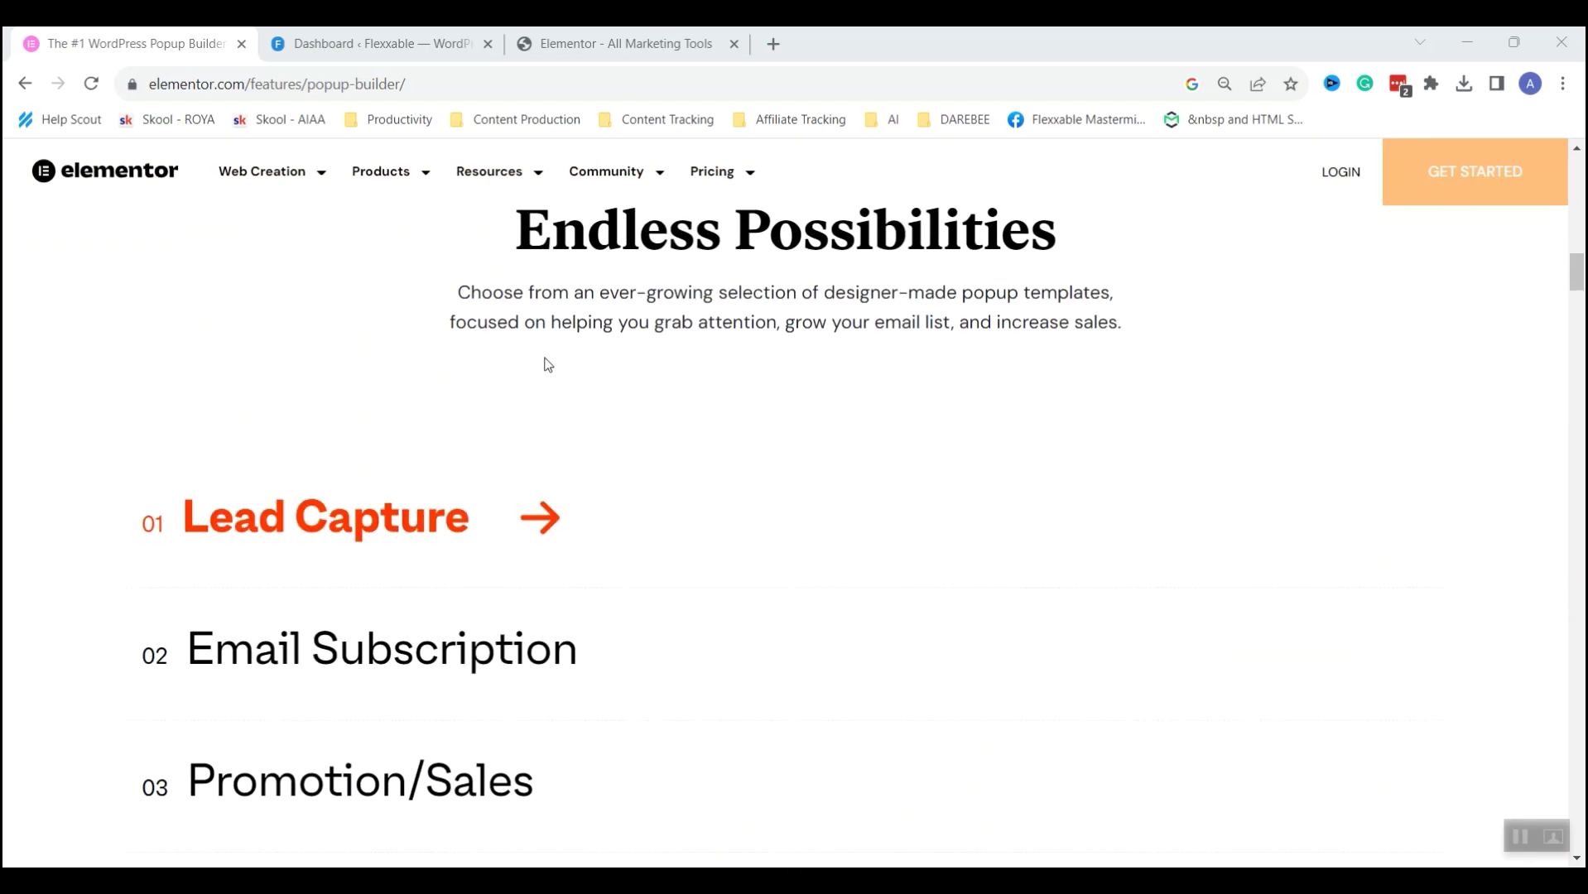
scroll(95, 373, "down", 3)
scroll(53, 412, "down", 3)
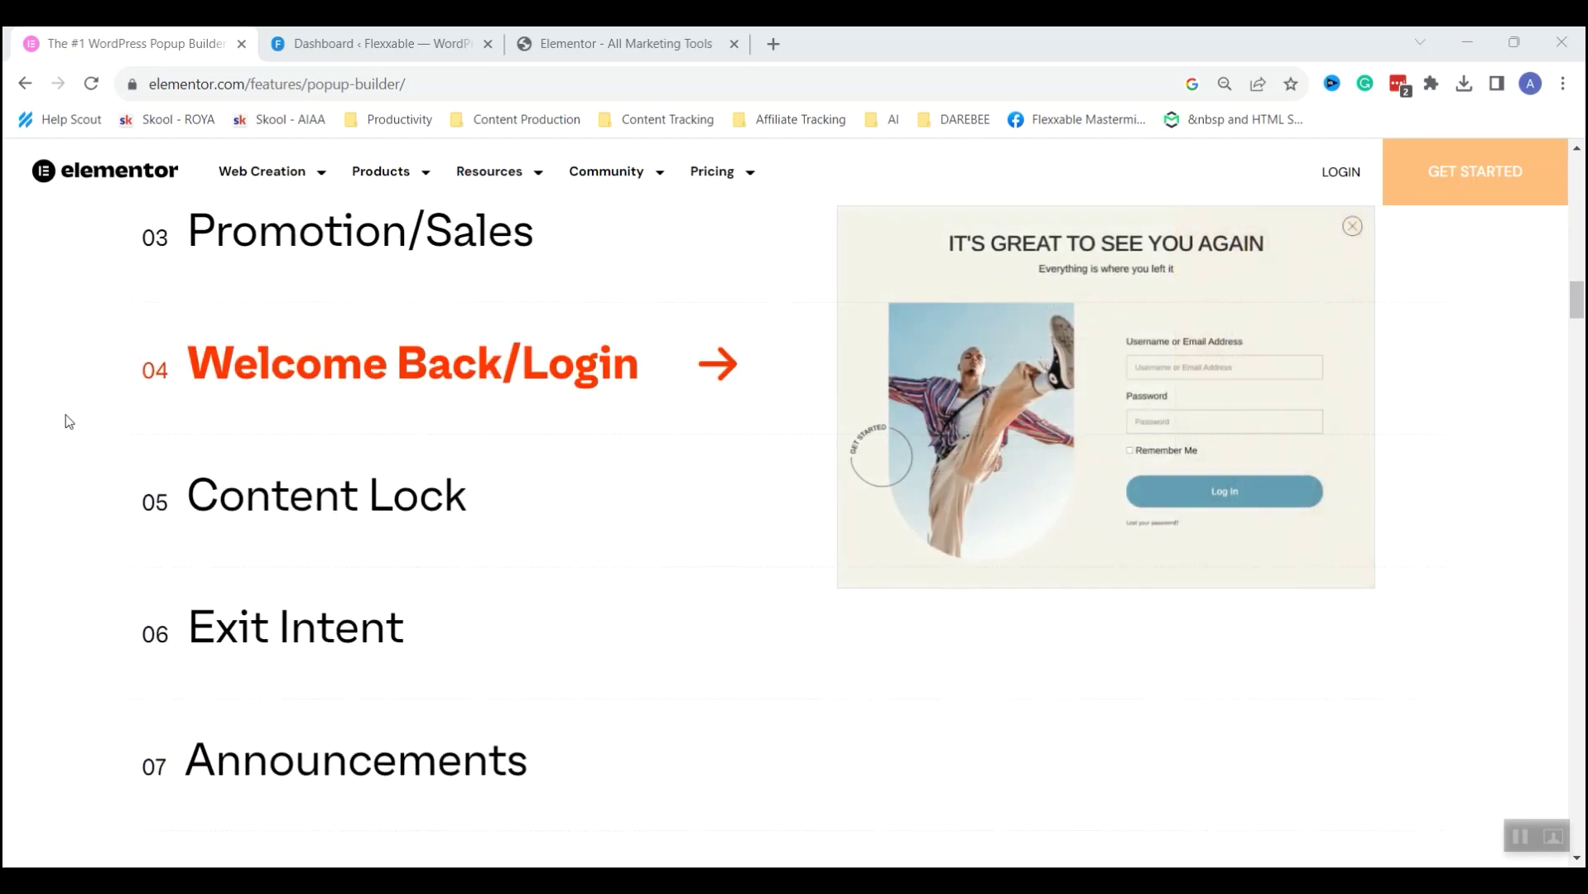
scroll(67, 418, "down", 6)
scroll(67, 419, "down", 12)
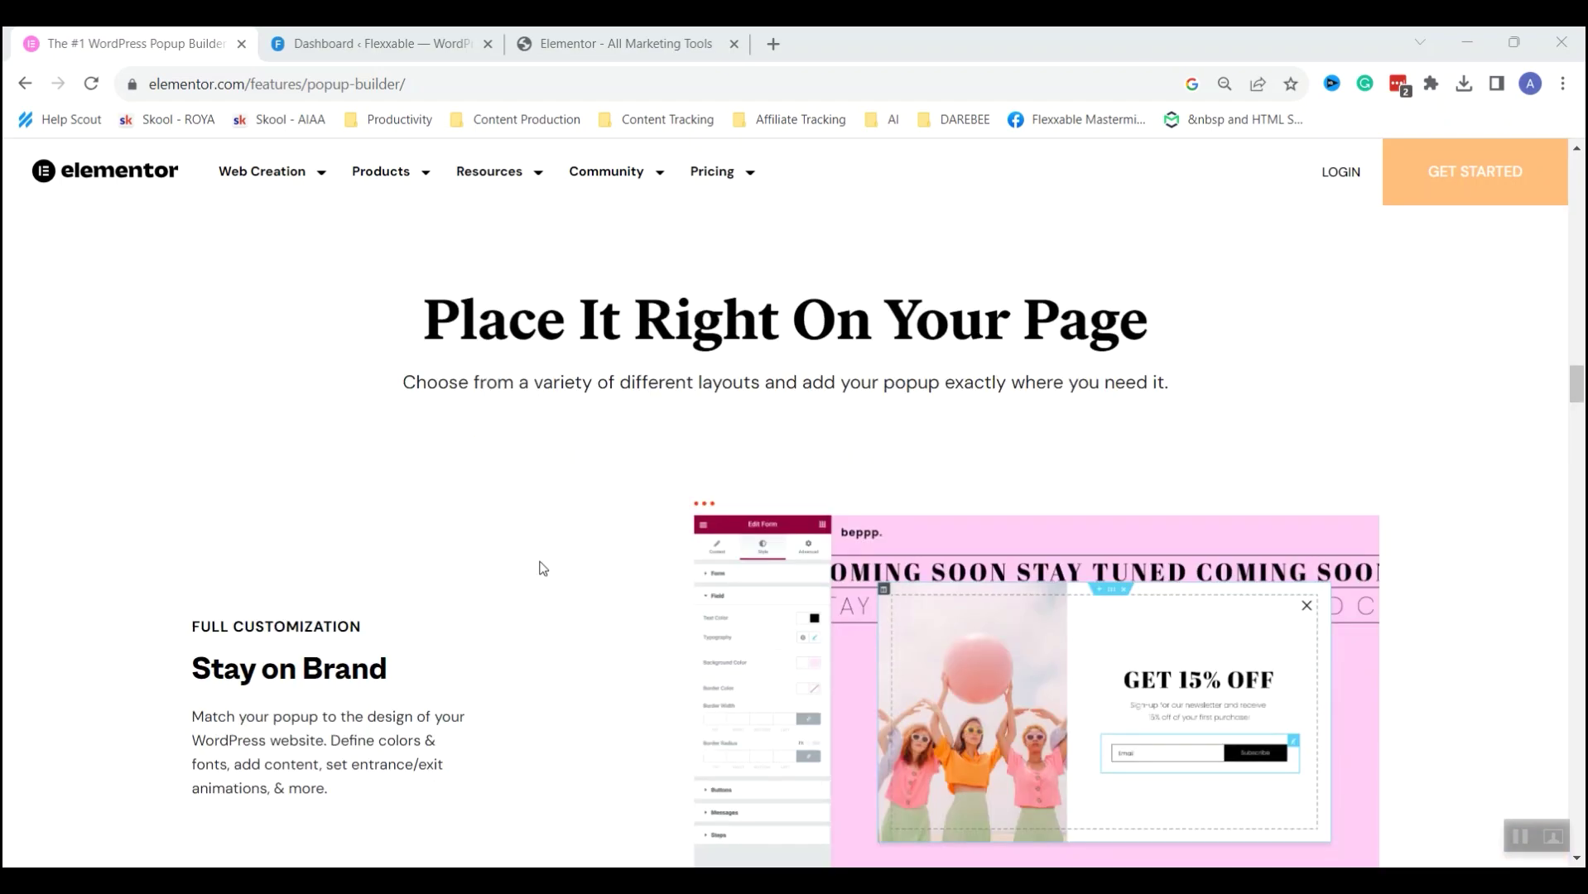
scroll(542, 570, "down", 9)
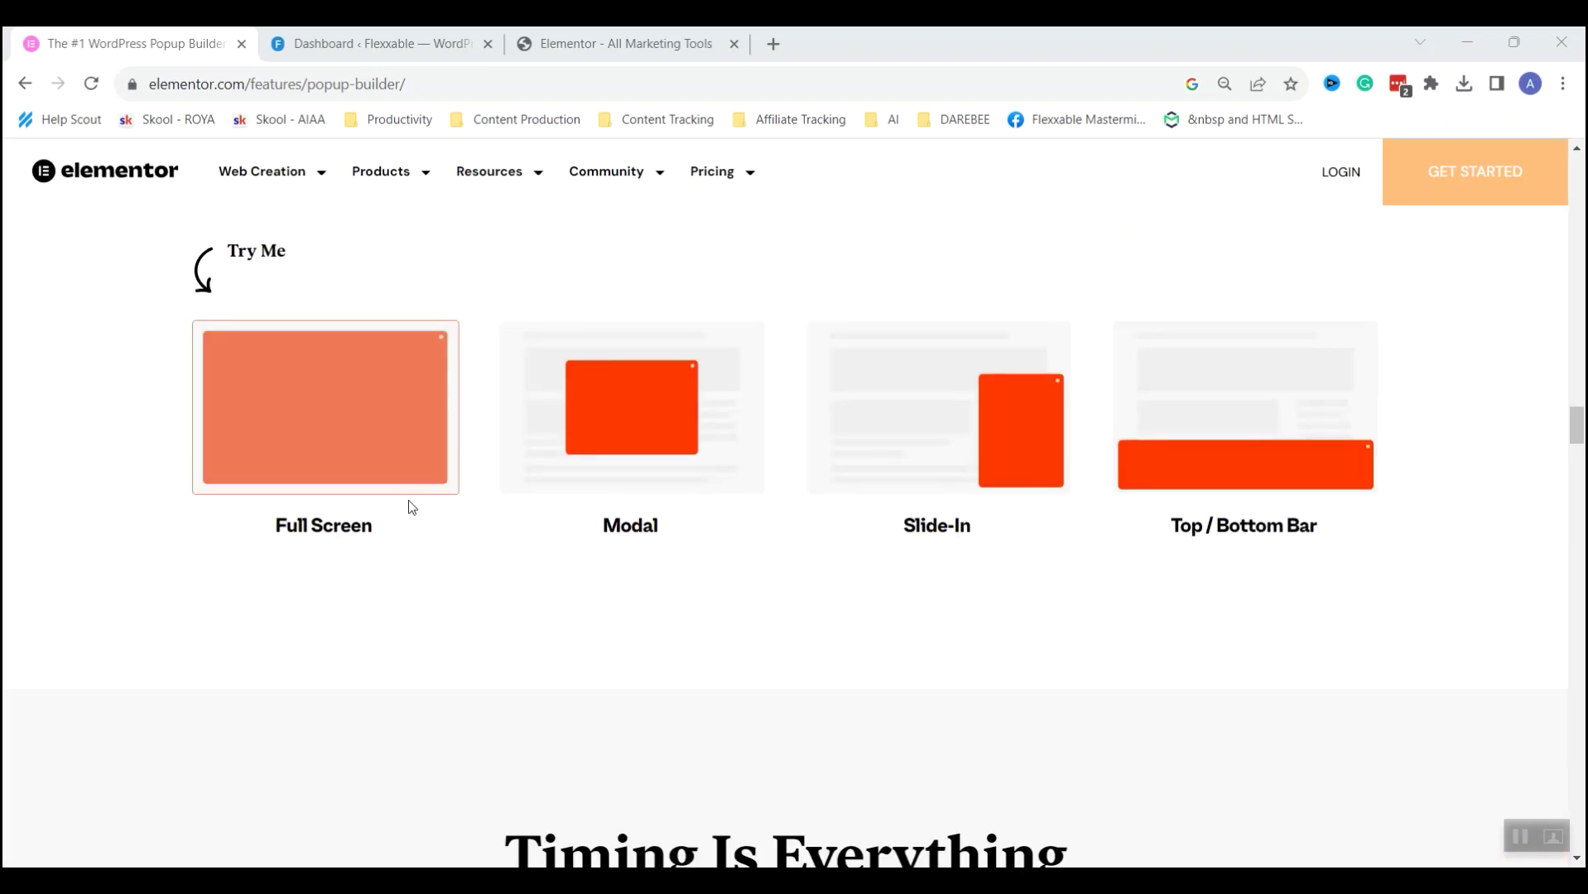
scroll(474, 497, "down", 7)
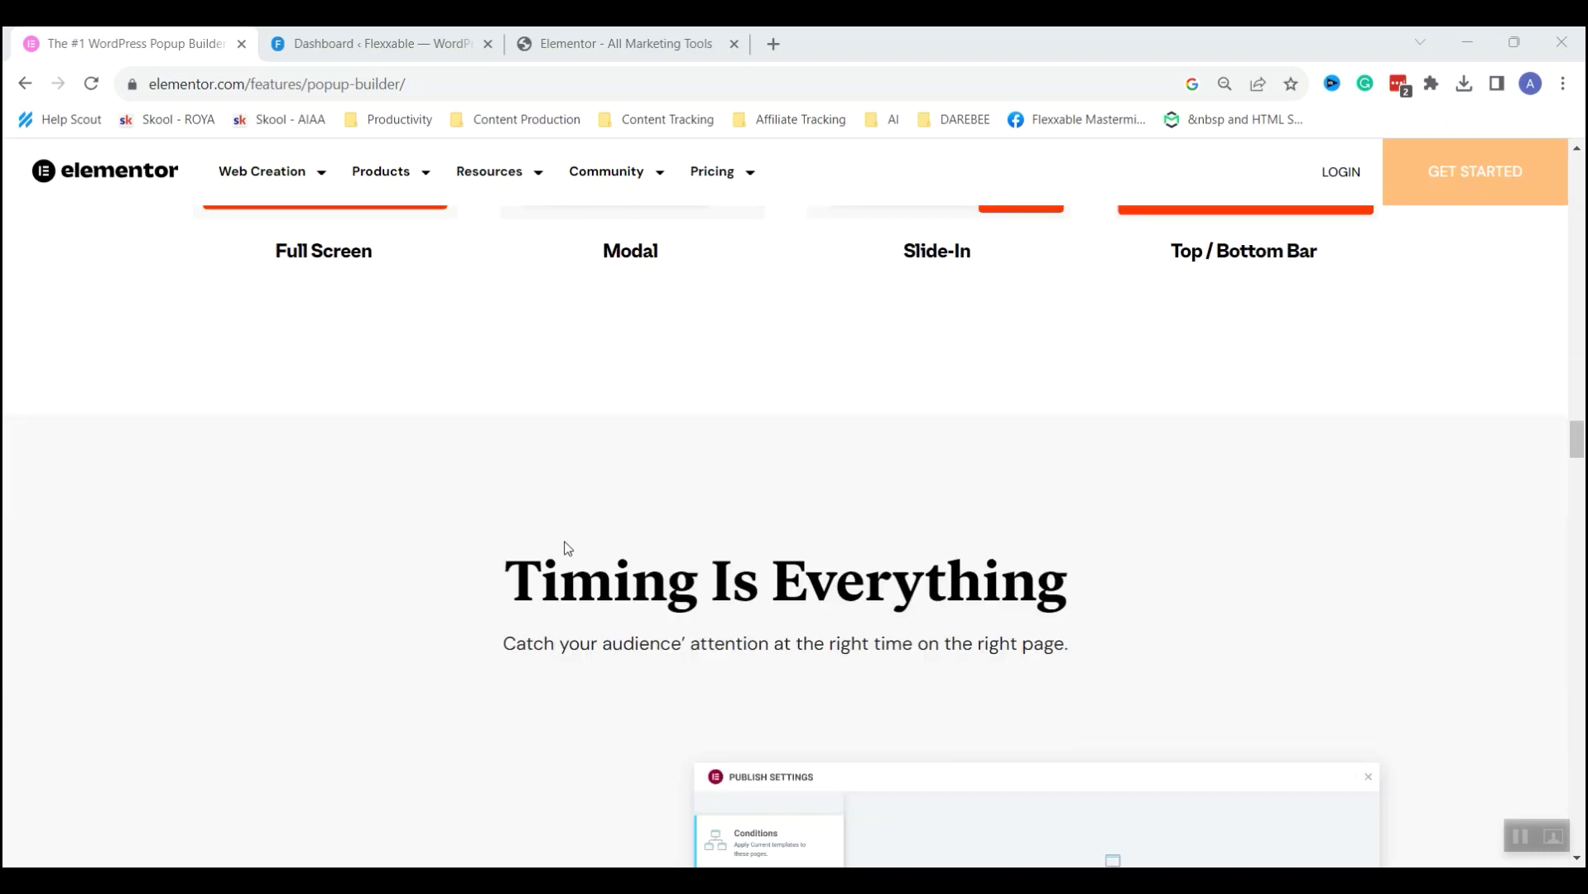
scroll(471, 578, "down", 10)
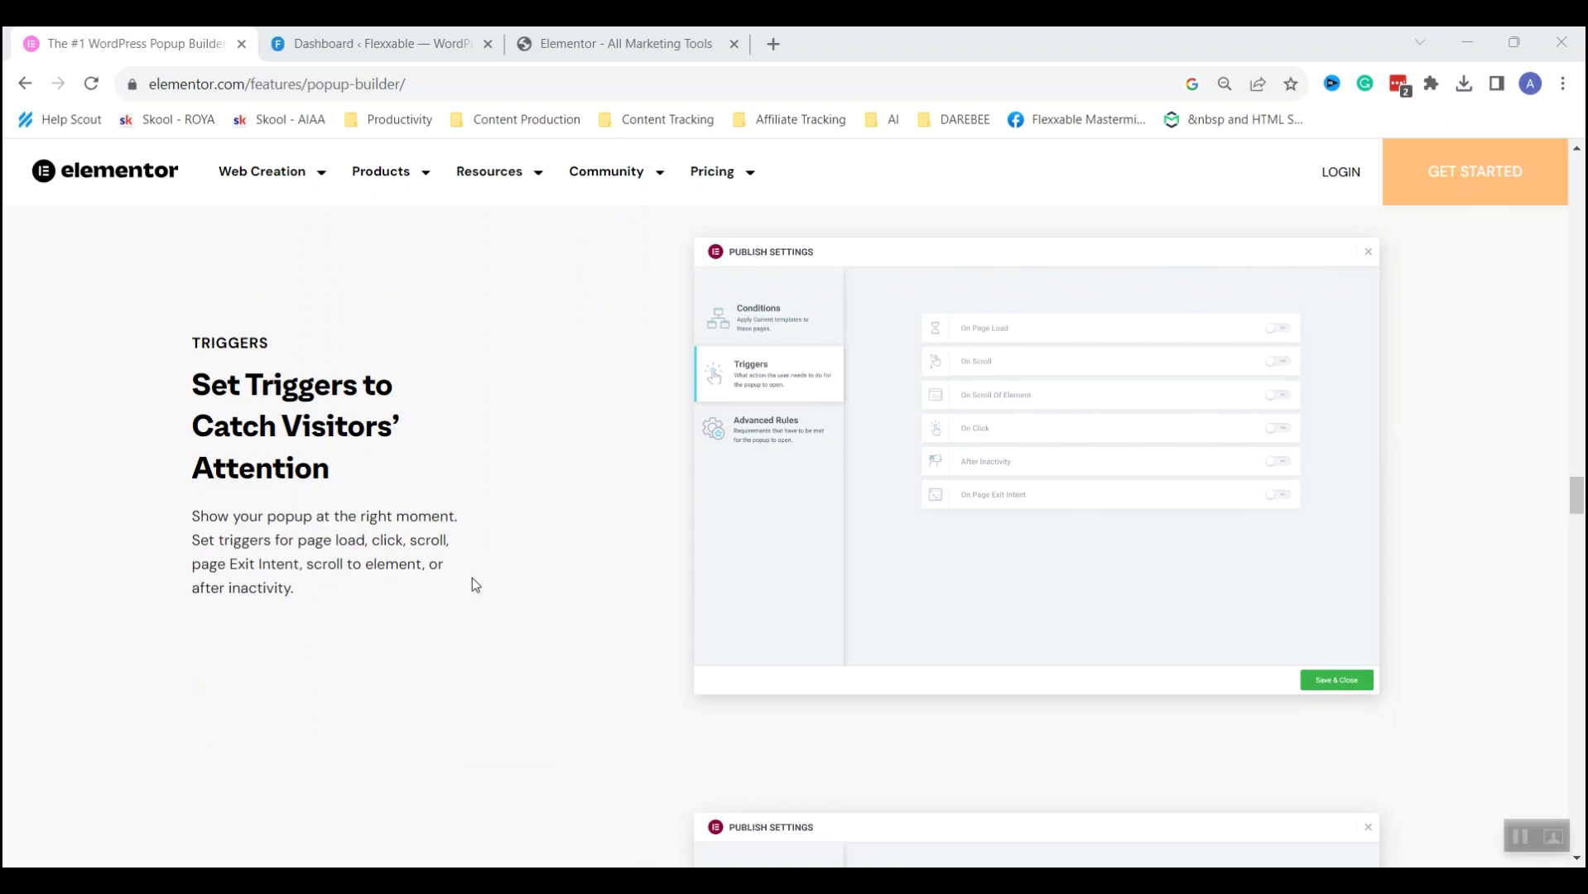
scroll(473, 579, "down", 4)
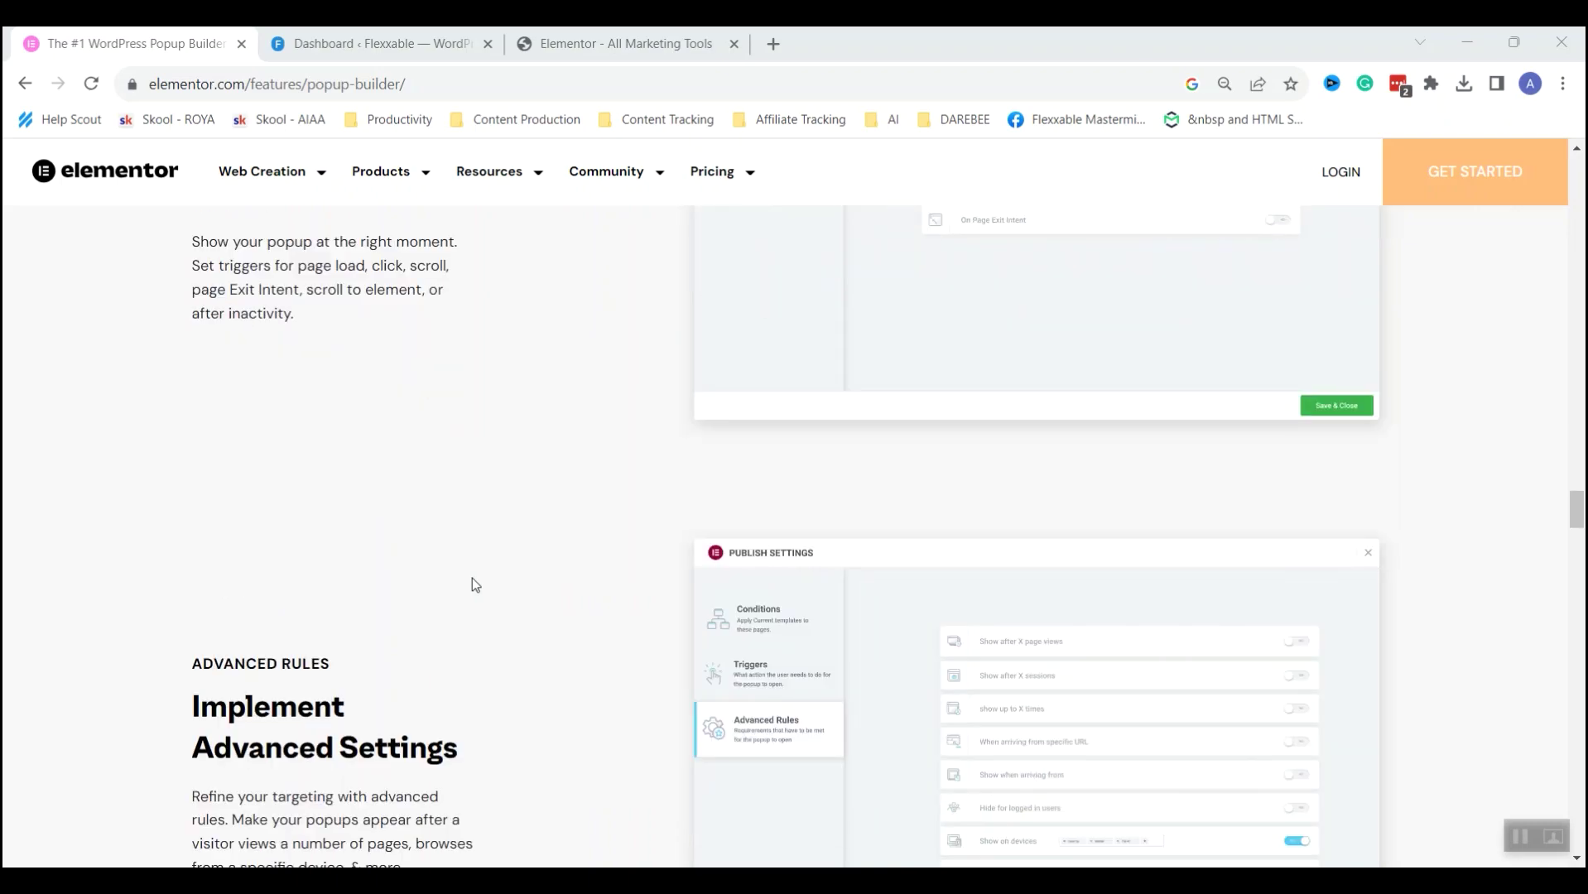
scroll(473, 580, "down", 3)
scroll(627, 635, "down", 3)
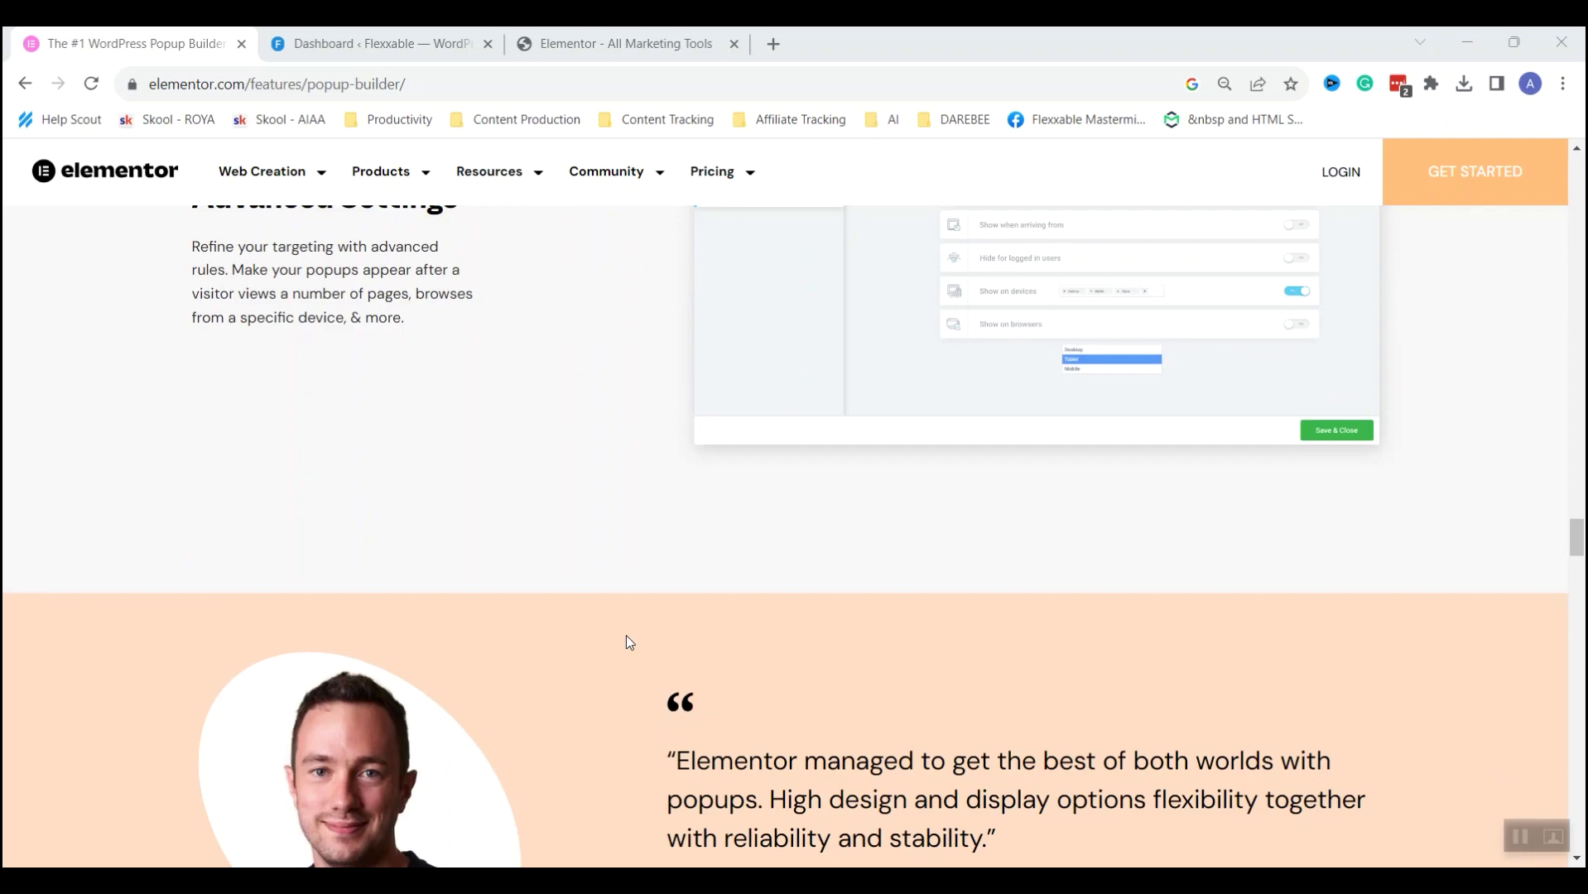
scroll(627, 638, "down", 3)
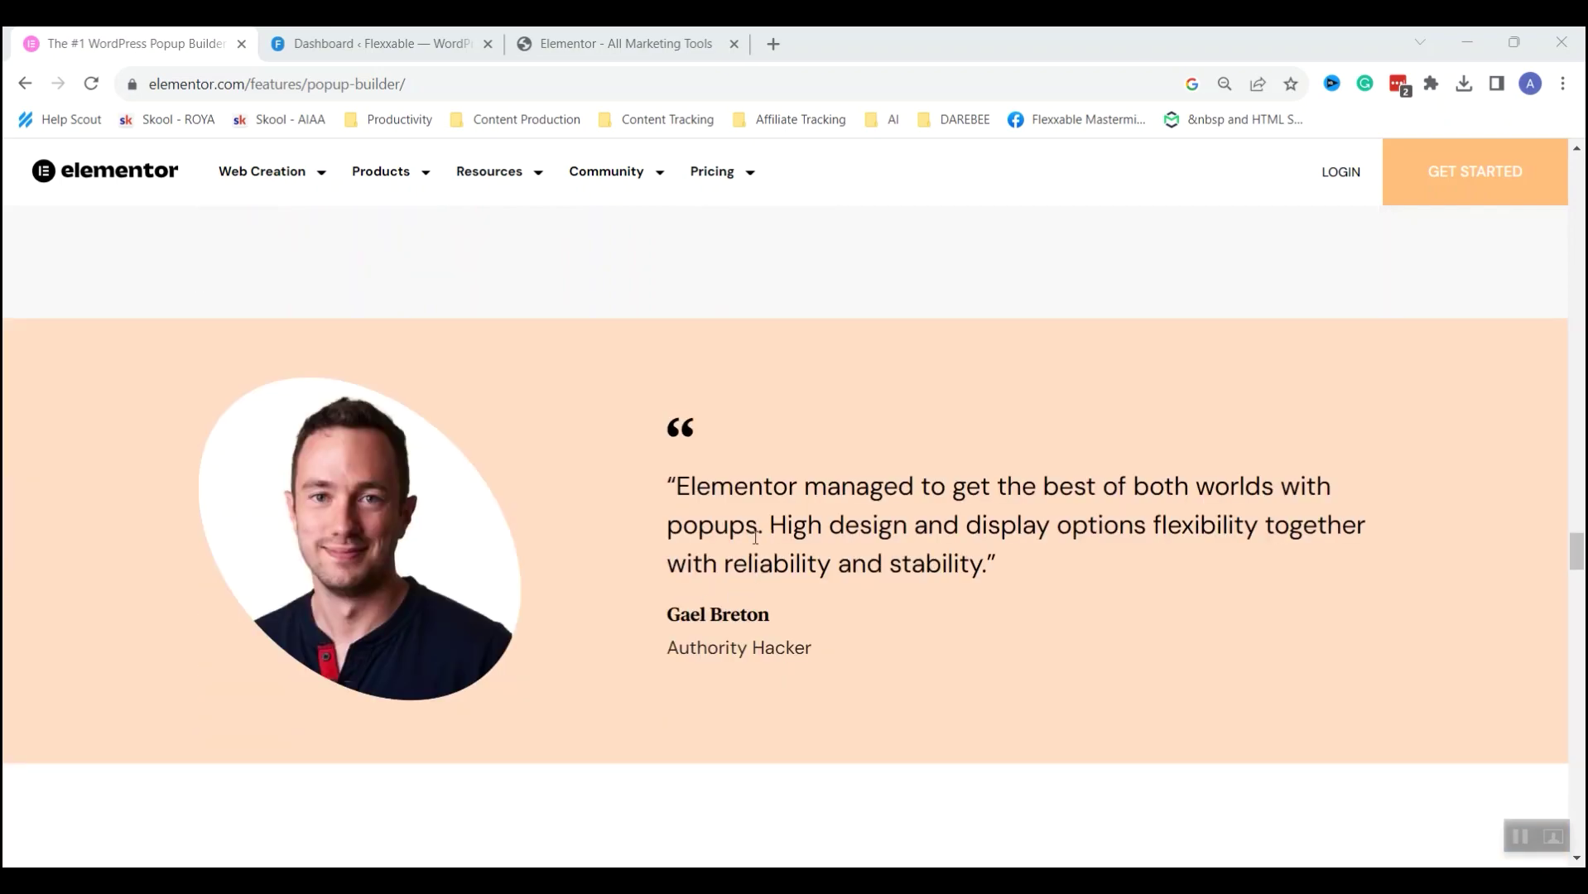
scroll(755, 538, "down", 3)
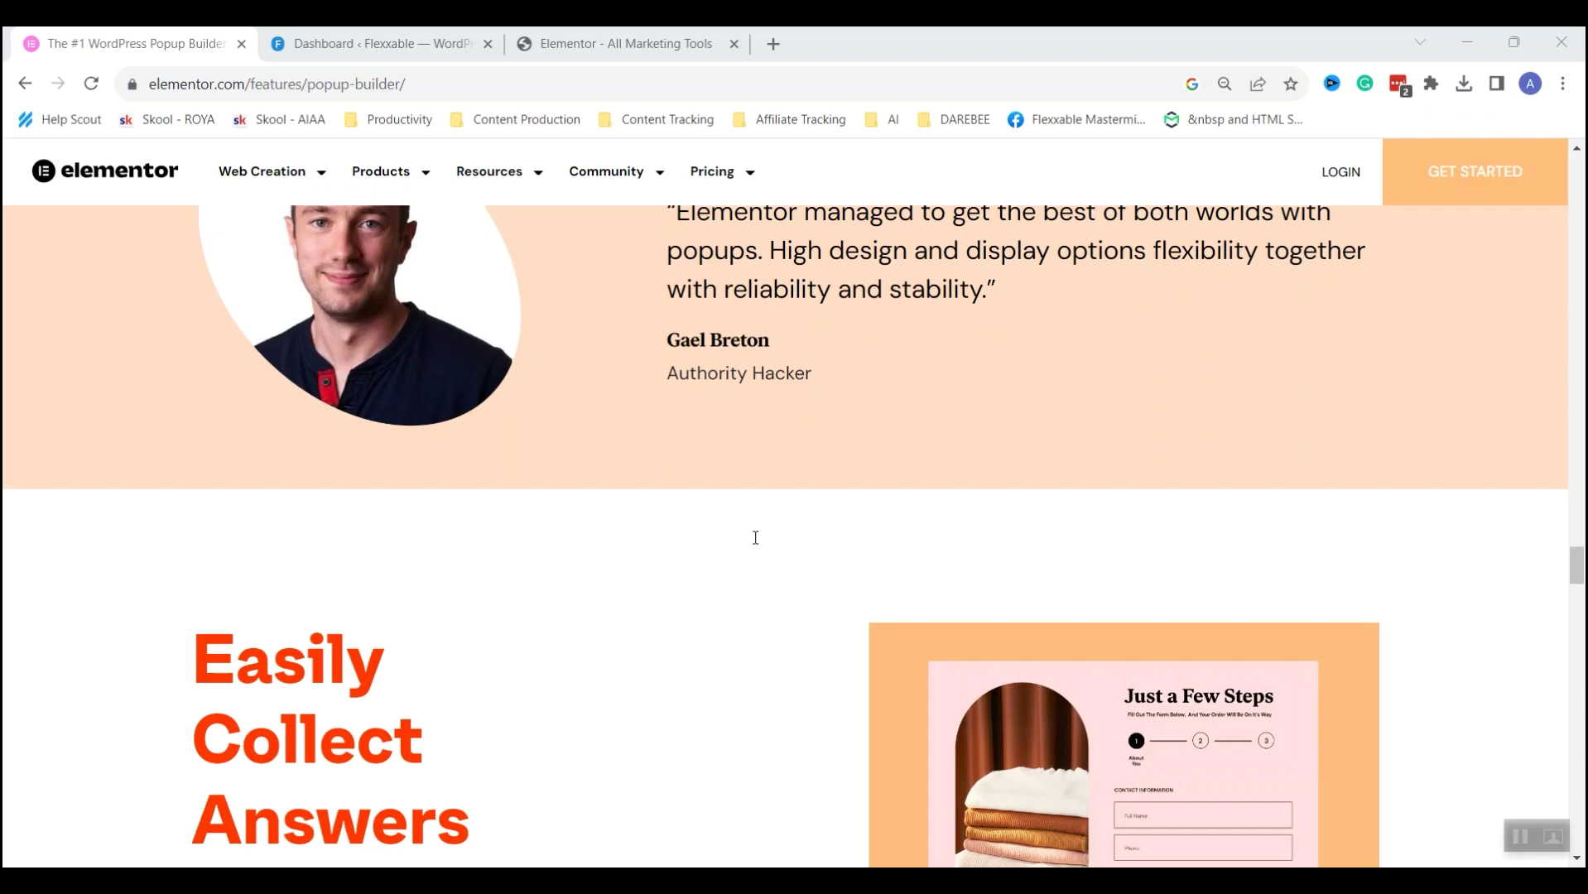
scroll(755, 538, "down", 4)
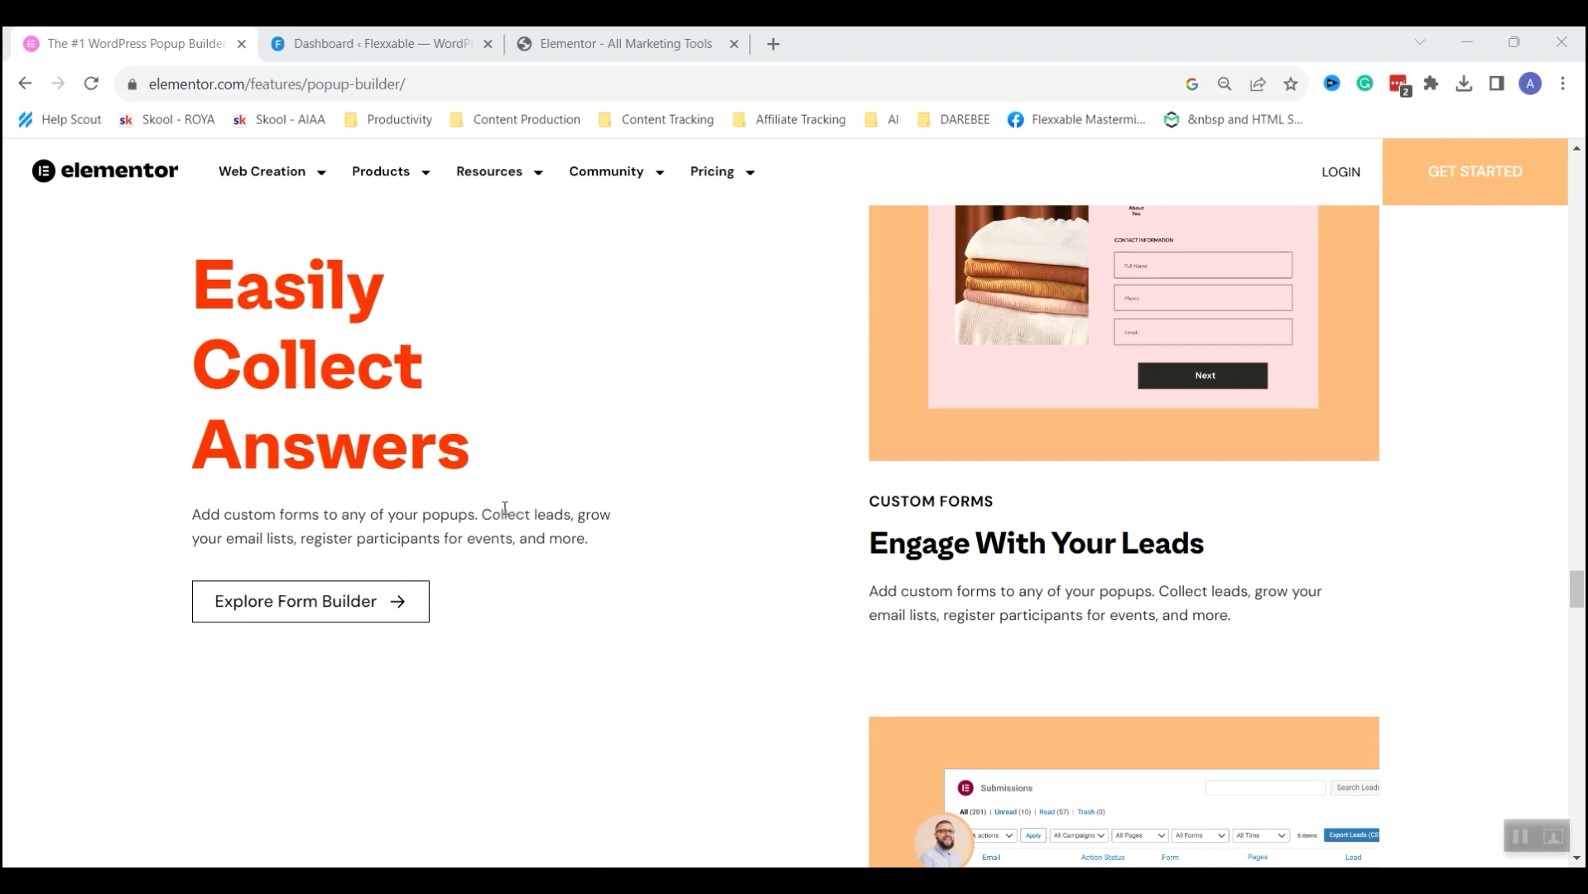
scroll(505, 508, "down", 12)
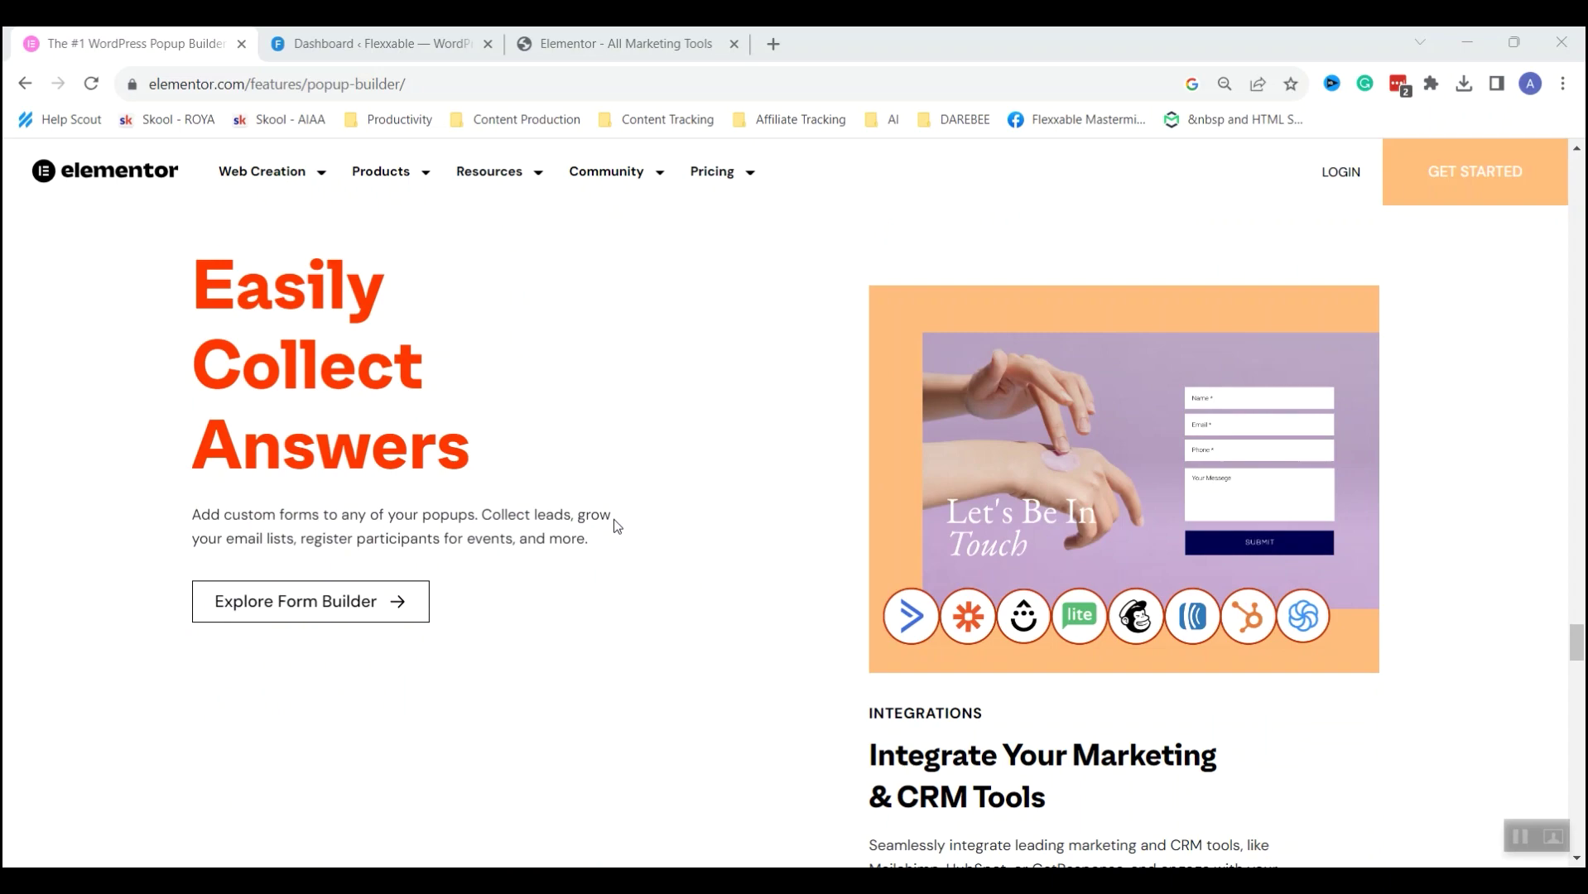
scroll(649, 528, "down", 10)
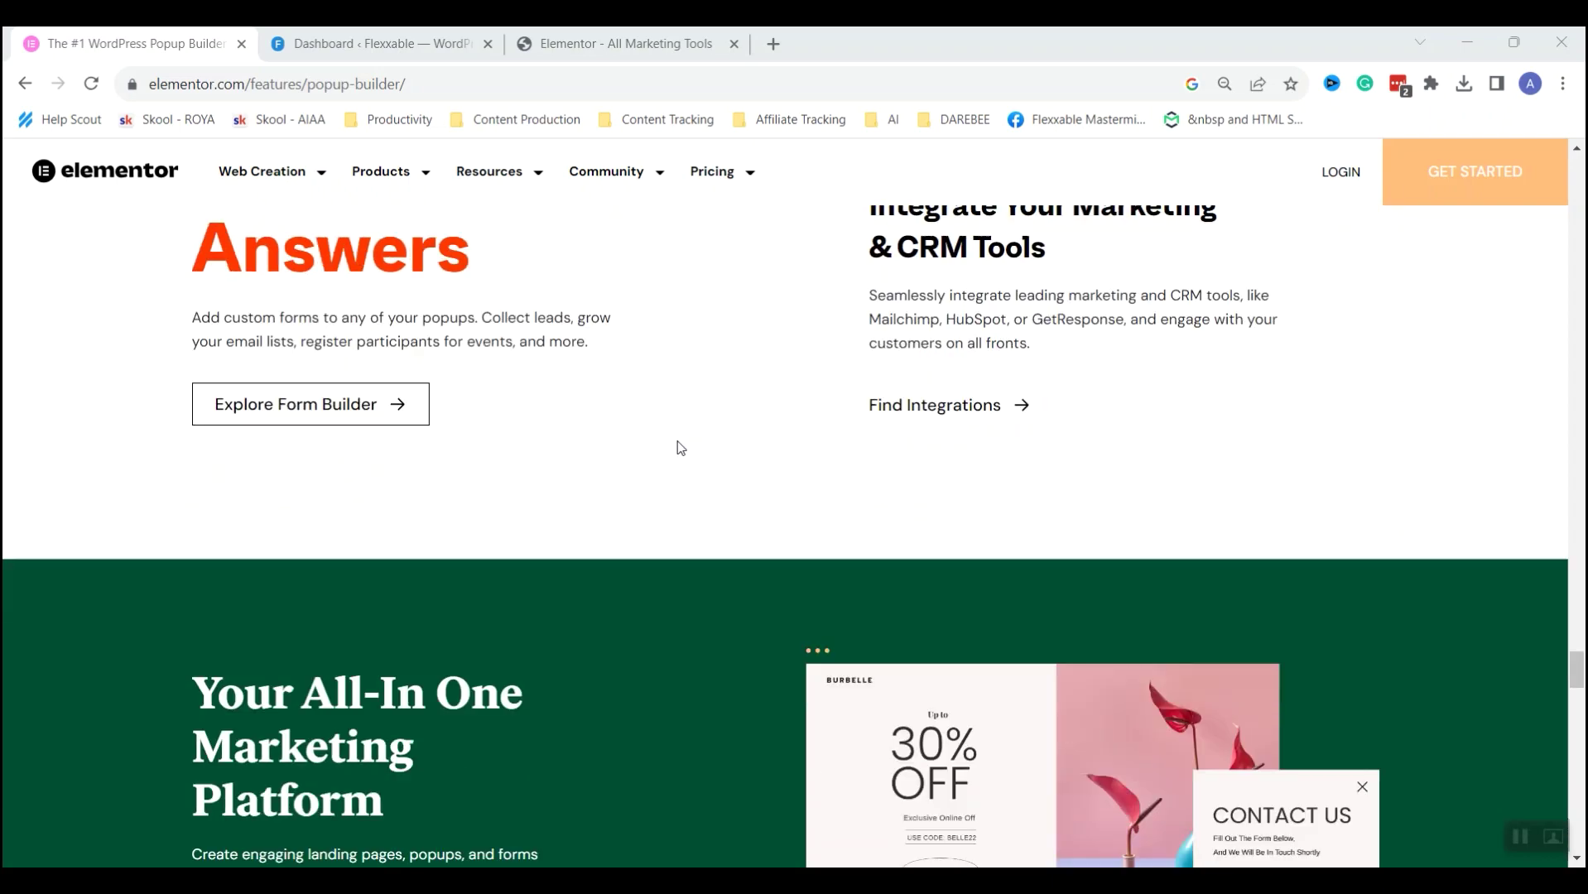
scroll(562, 471, "down", 3)
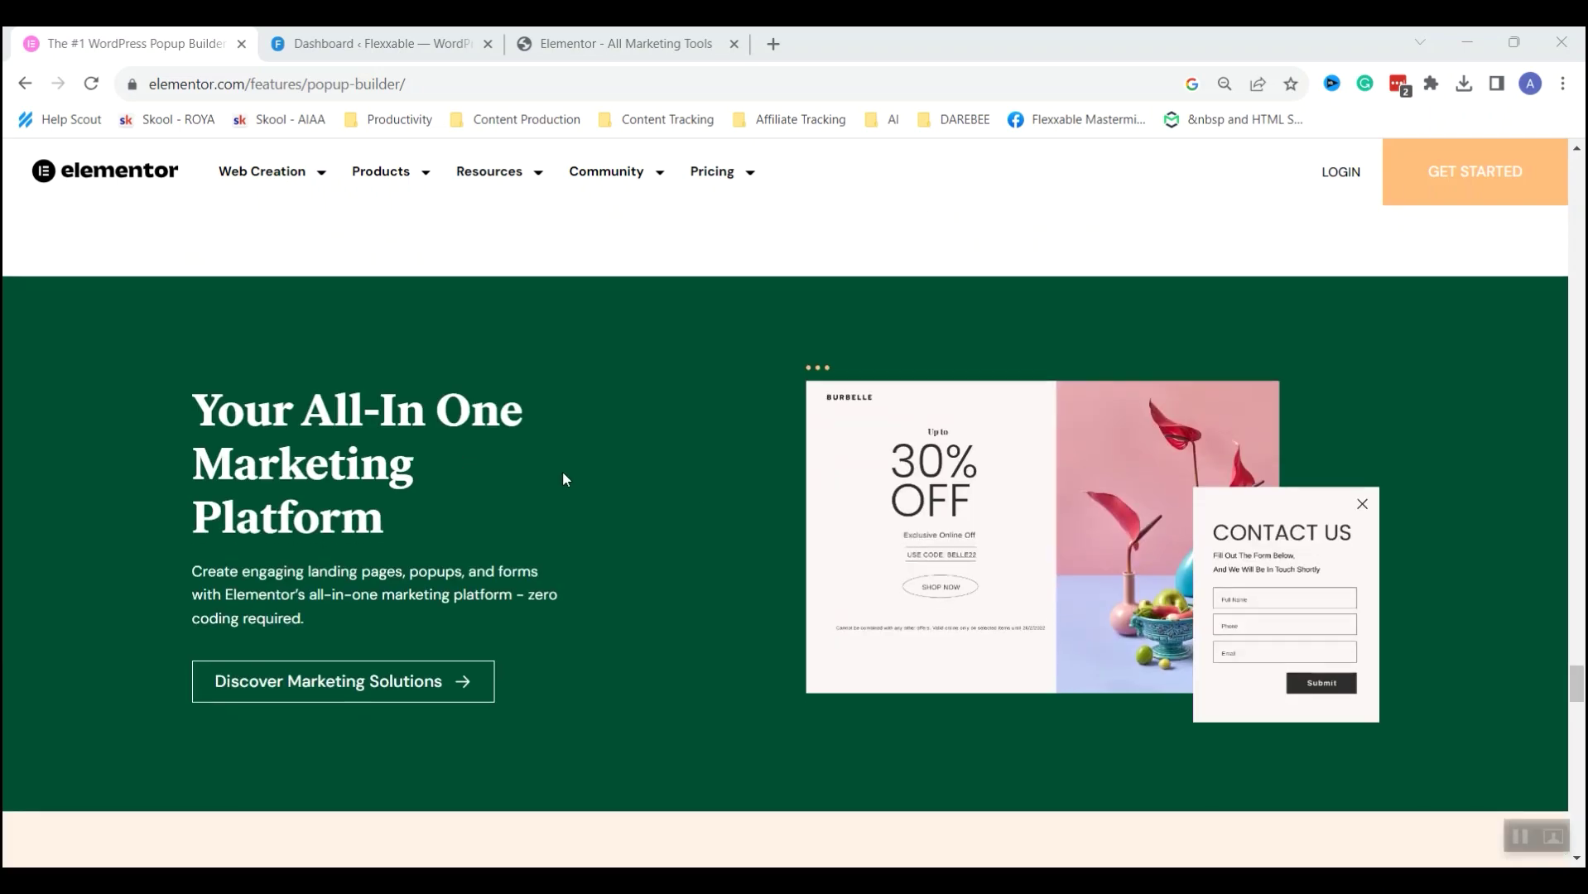
scroll(622, 498, "up", 15)
scroll(624, 507, "up", 5)
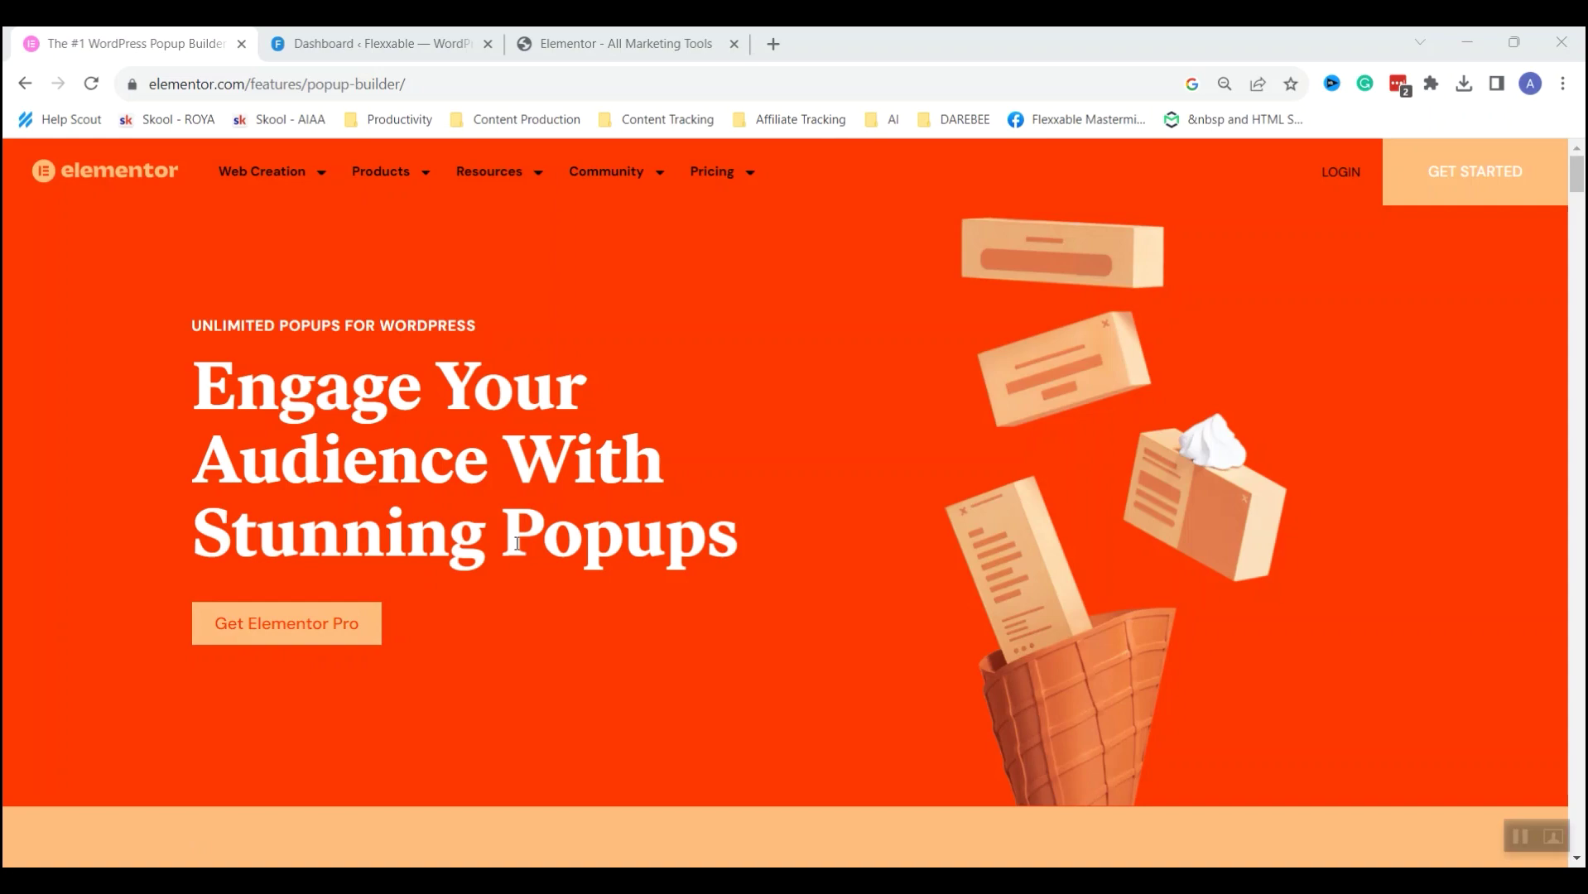
From the WordPress dashboard, show the Templates > Popups list of Elementor popups.
left_click(374, 44)
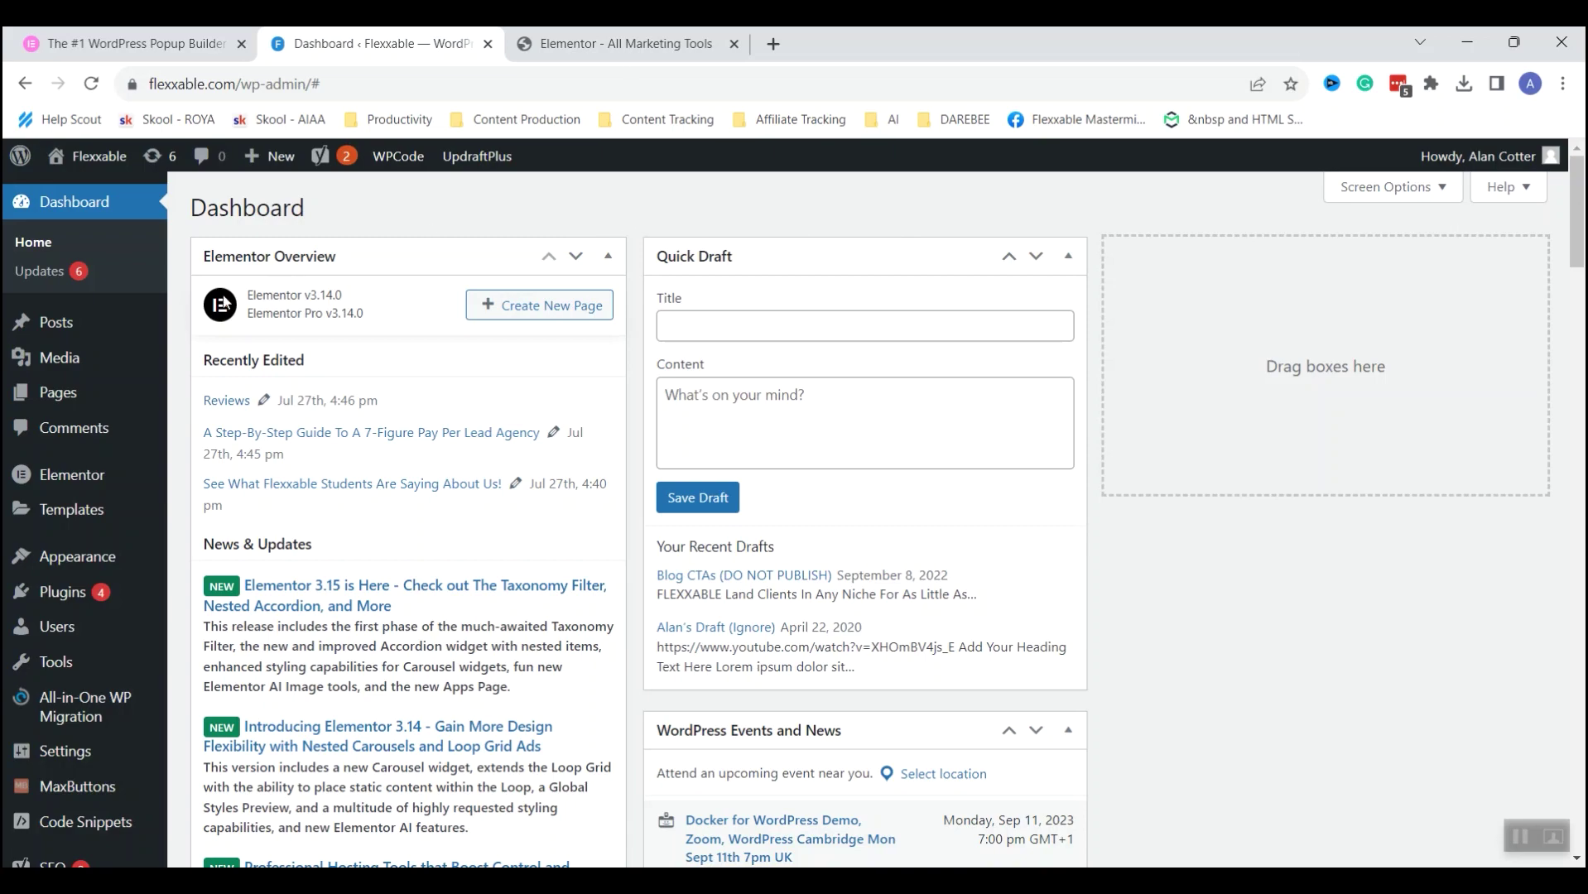
mouse_move(60, 513)
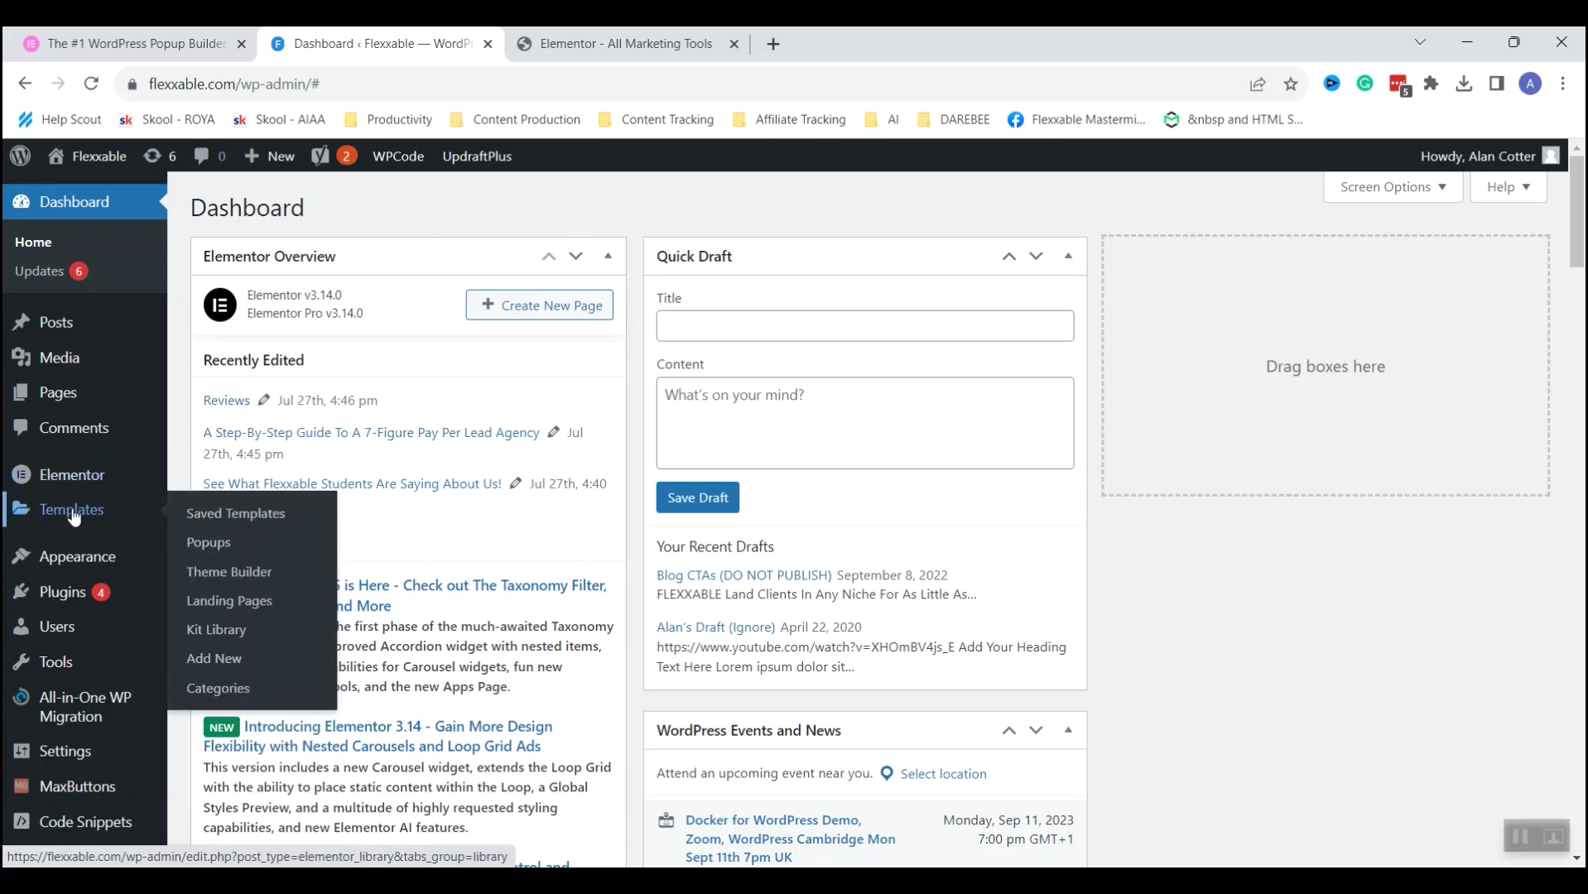
left_click(268, 544)
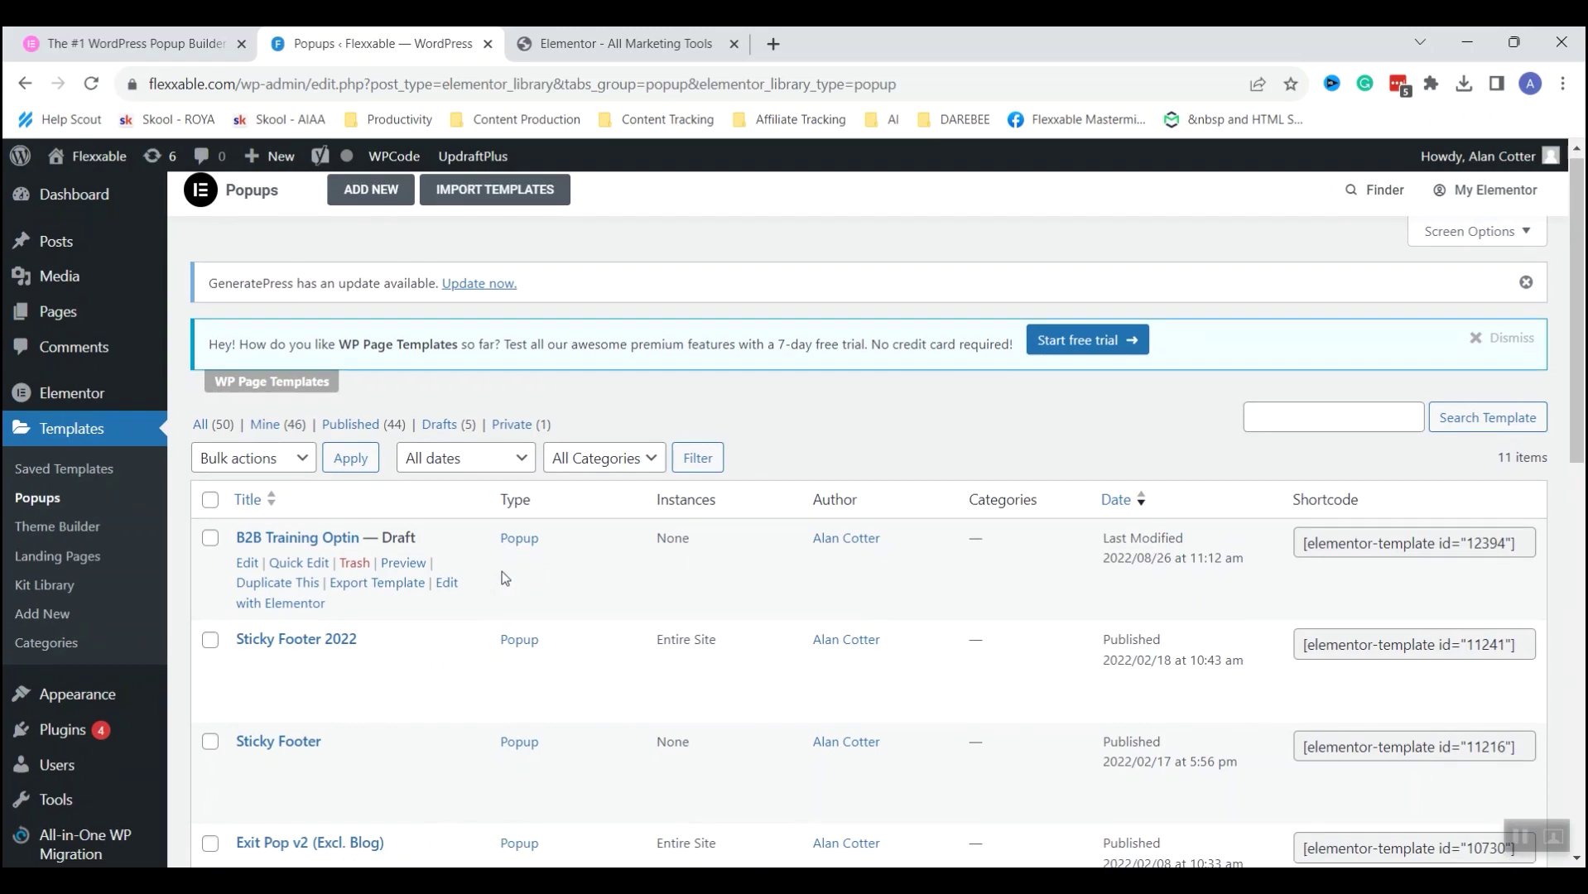
scroll(501, 571, "down", 4)
scroll(595, 501, "up", 4)
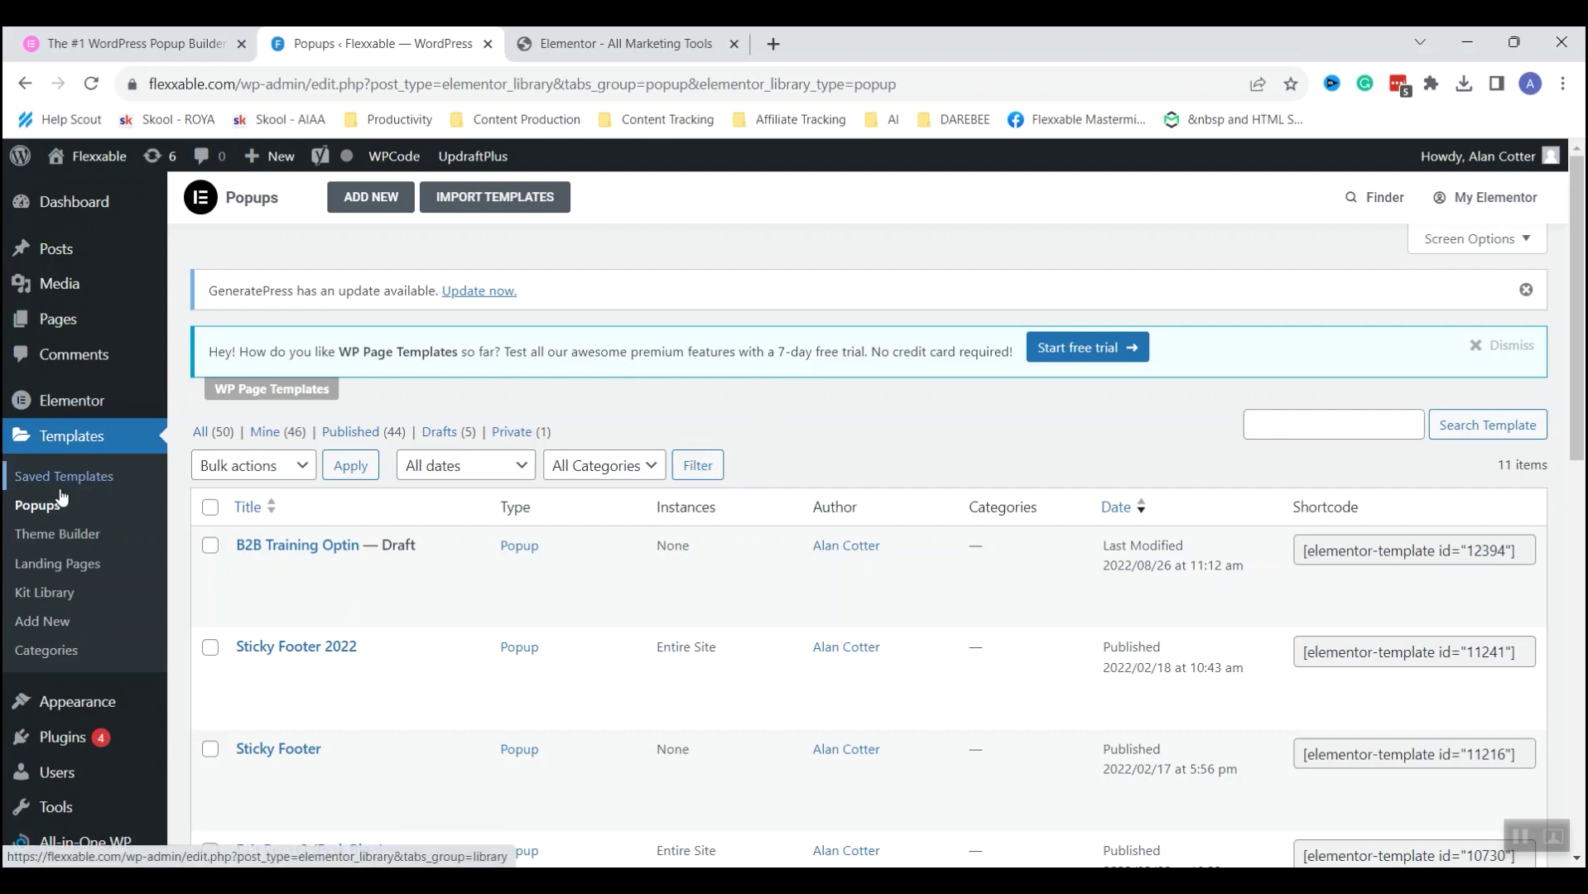
Add a new Popup-type template named 'Exit Pop YouTube Demo' and create it.
left_click(383, 195)
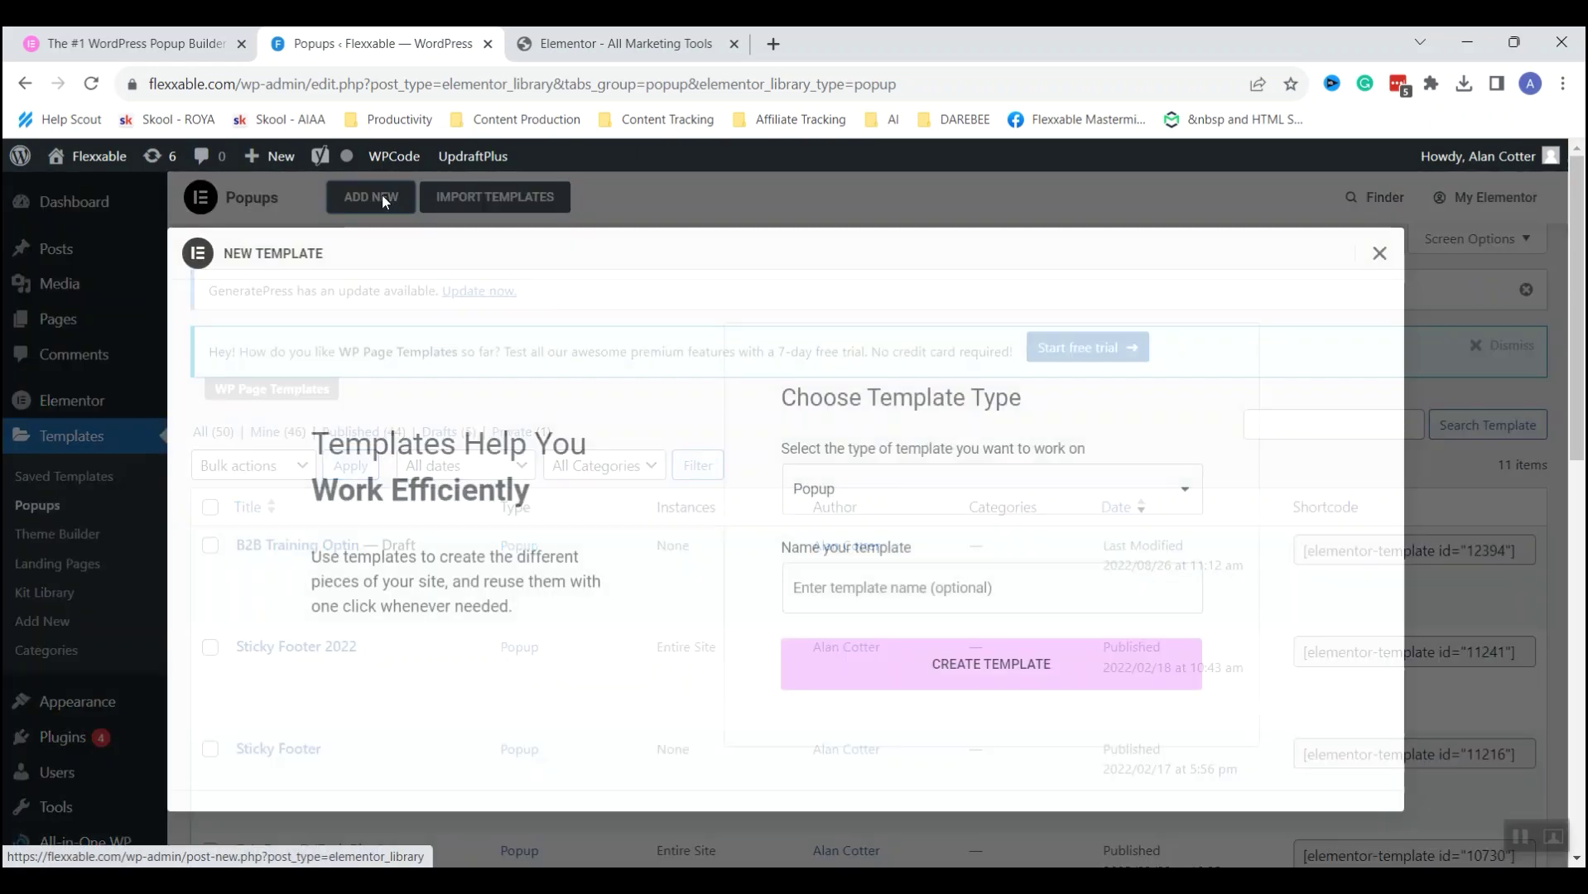
left_click(1134, 493)
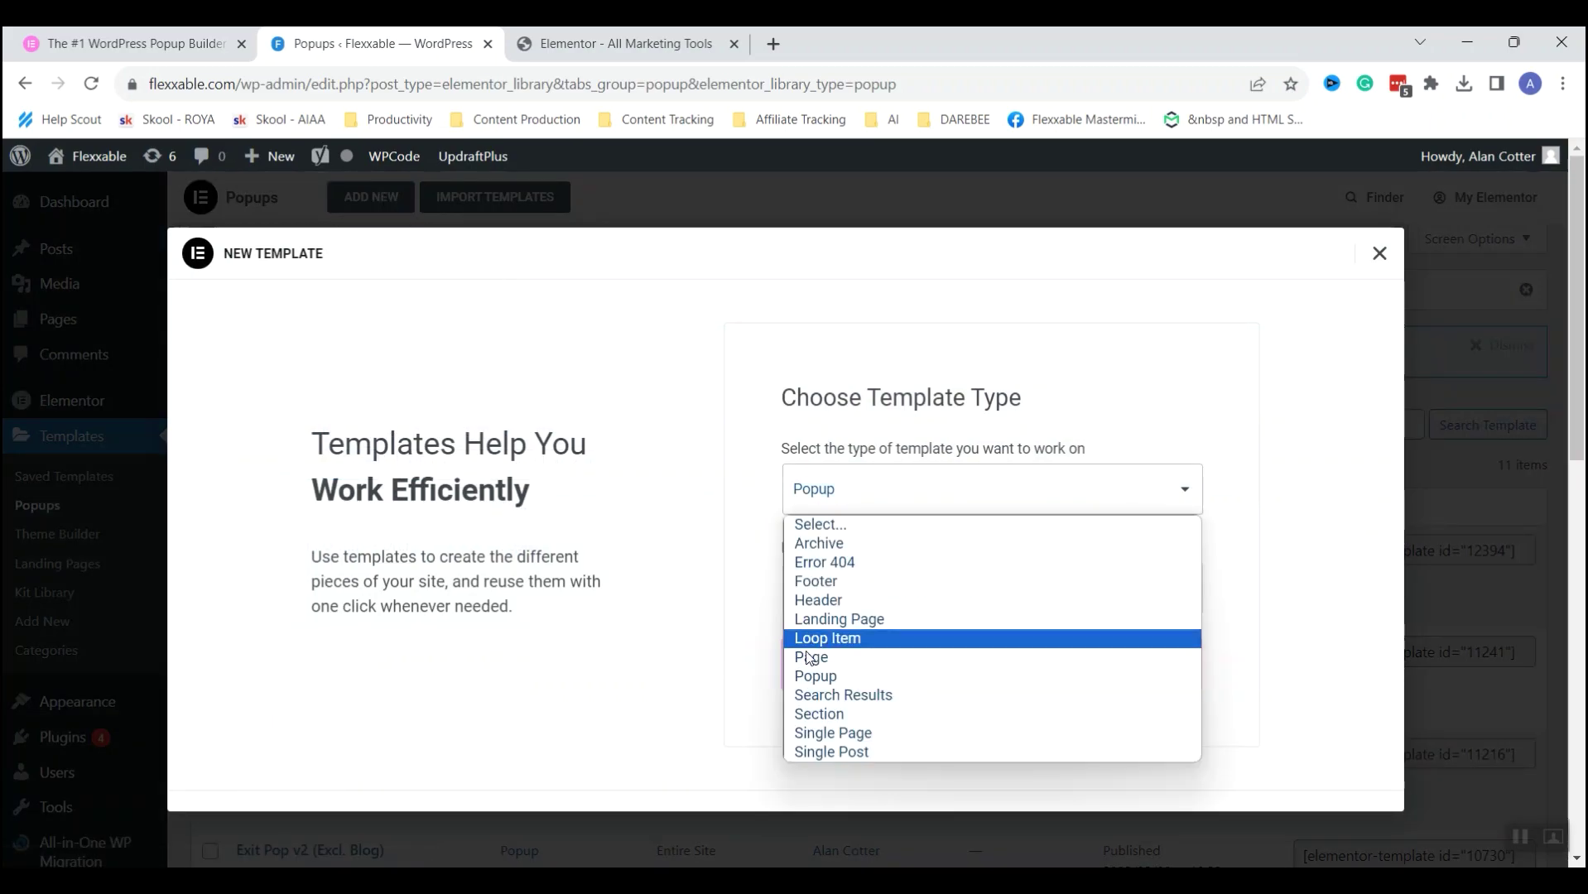
left_click(846, 684)
left_click(1027, 577)
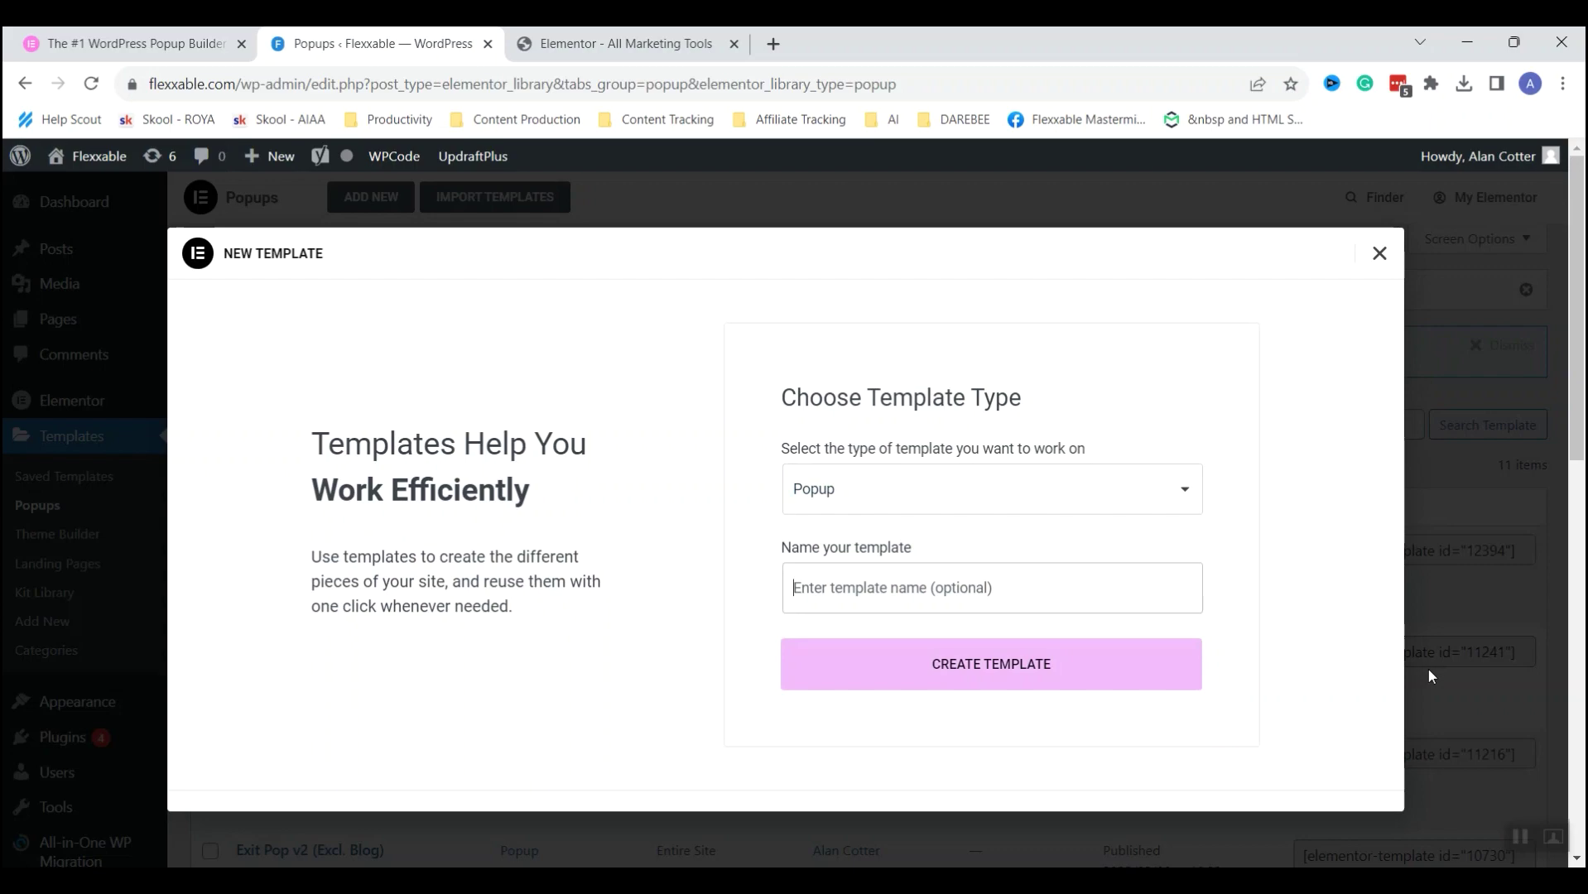
type("Exit P")
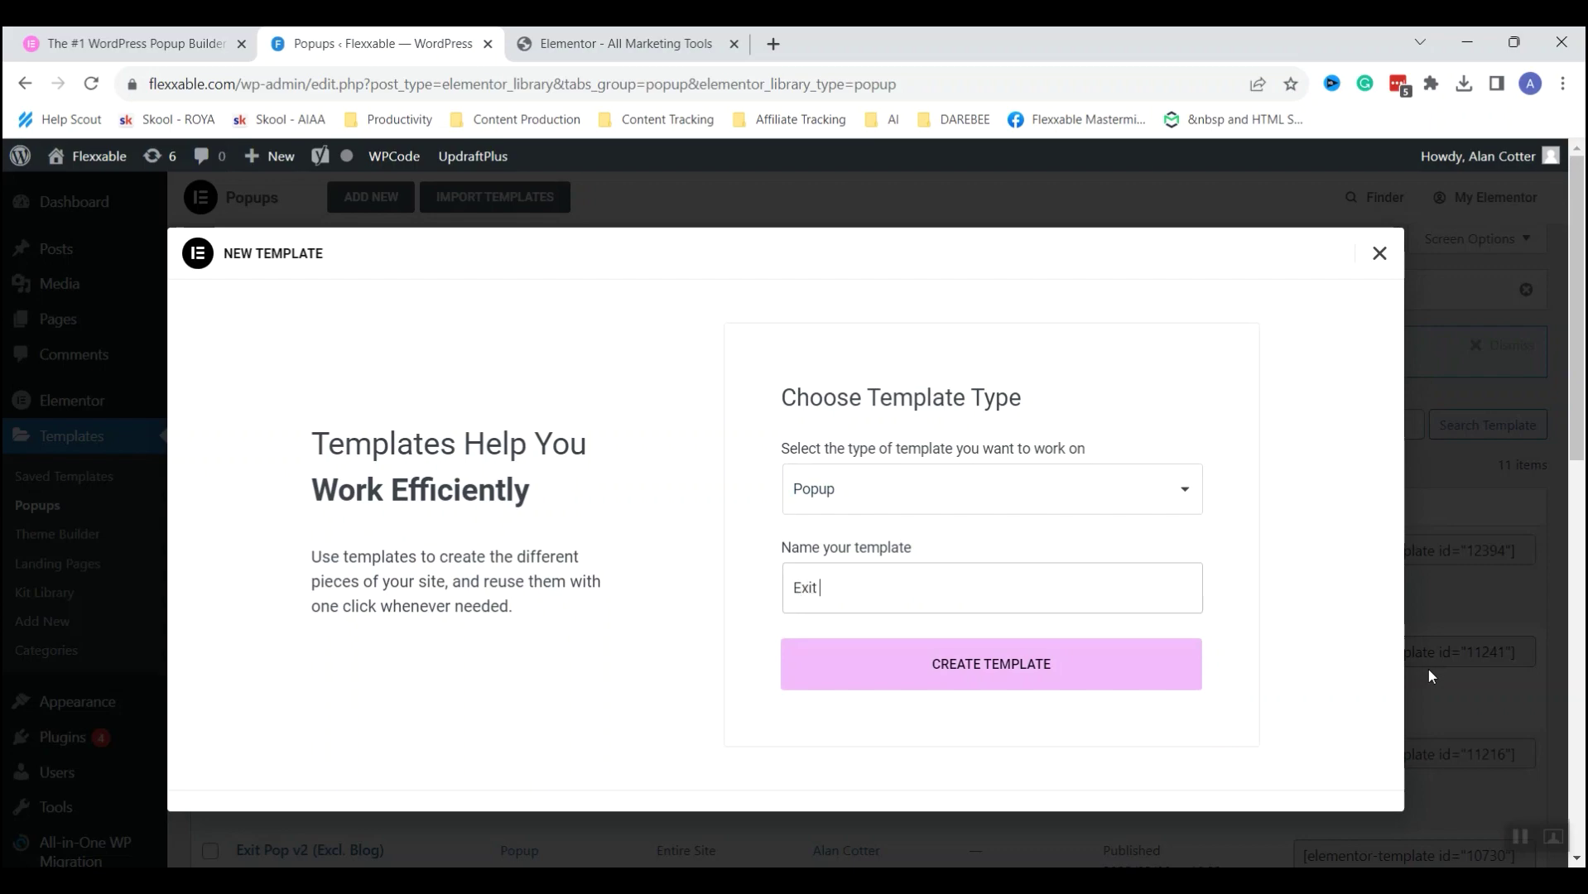
type("op YouTube Demo")
left_click(1002, 669)
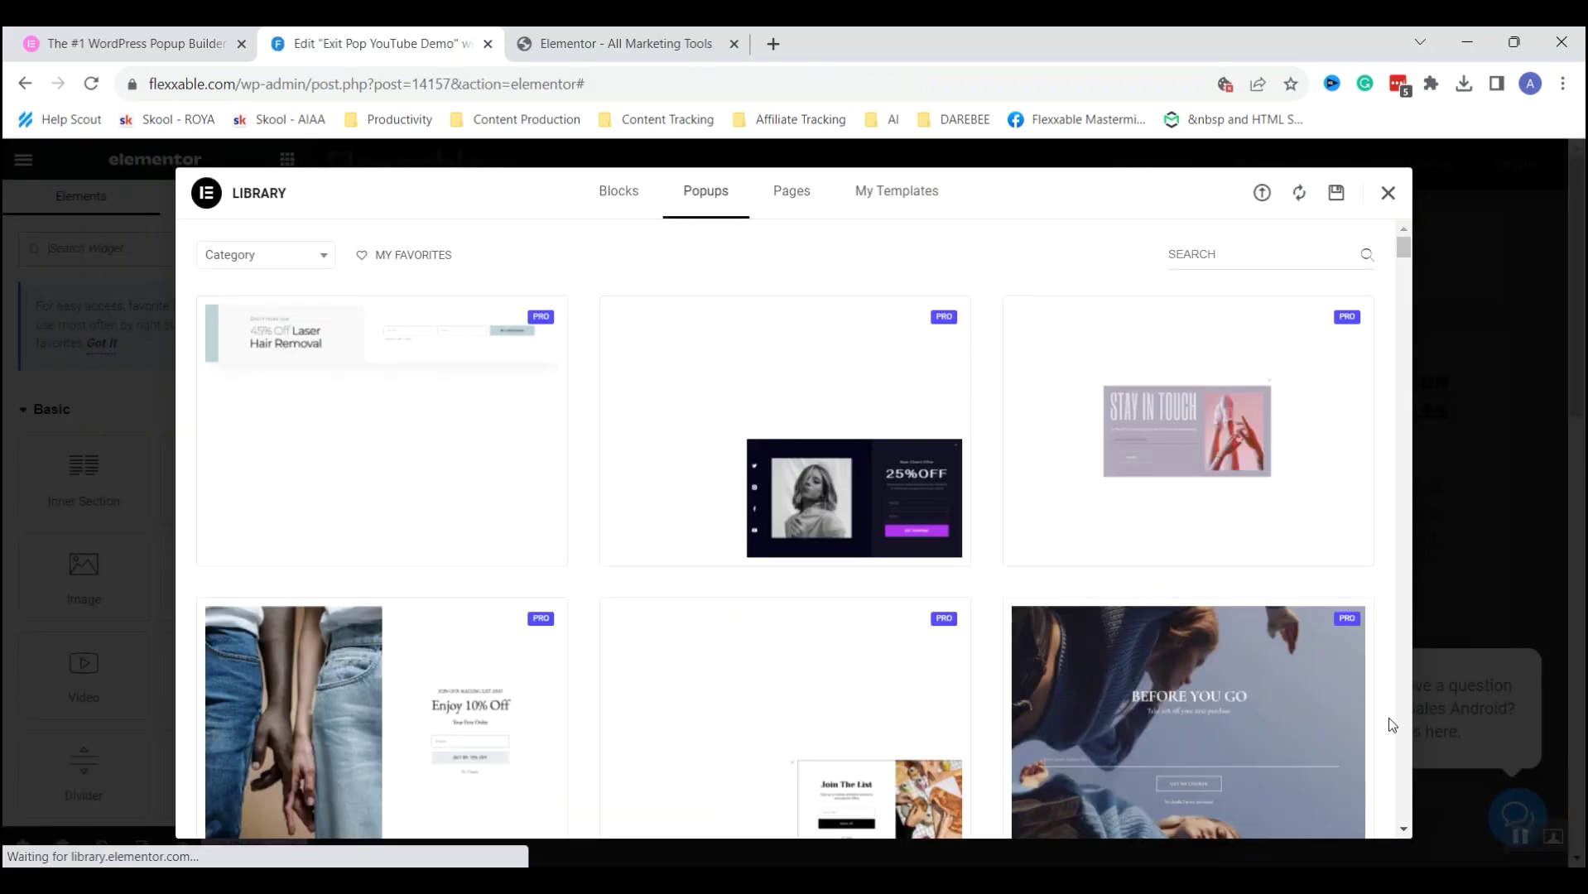
Filter the popup library by the Slide-In and then Hello Bar categories.
left_click_drag(1408, 247, 1417, 310)
left_click(311, 263)
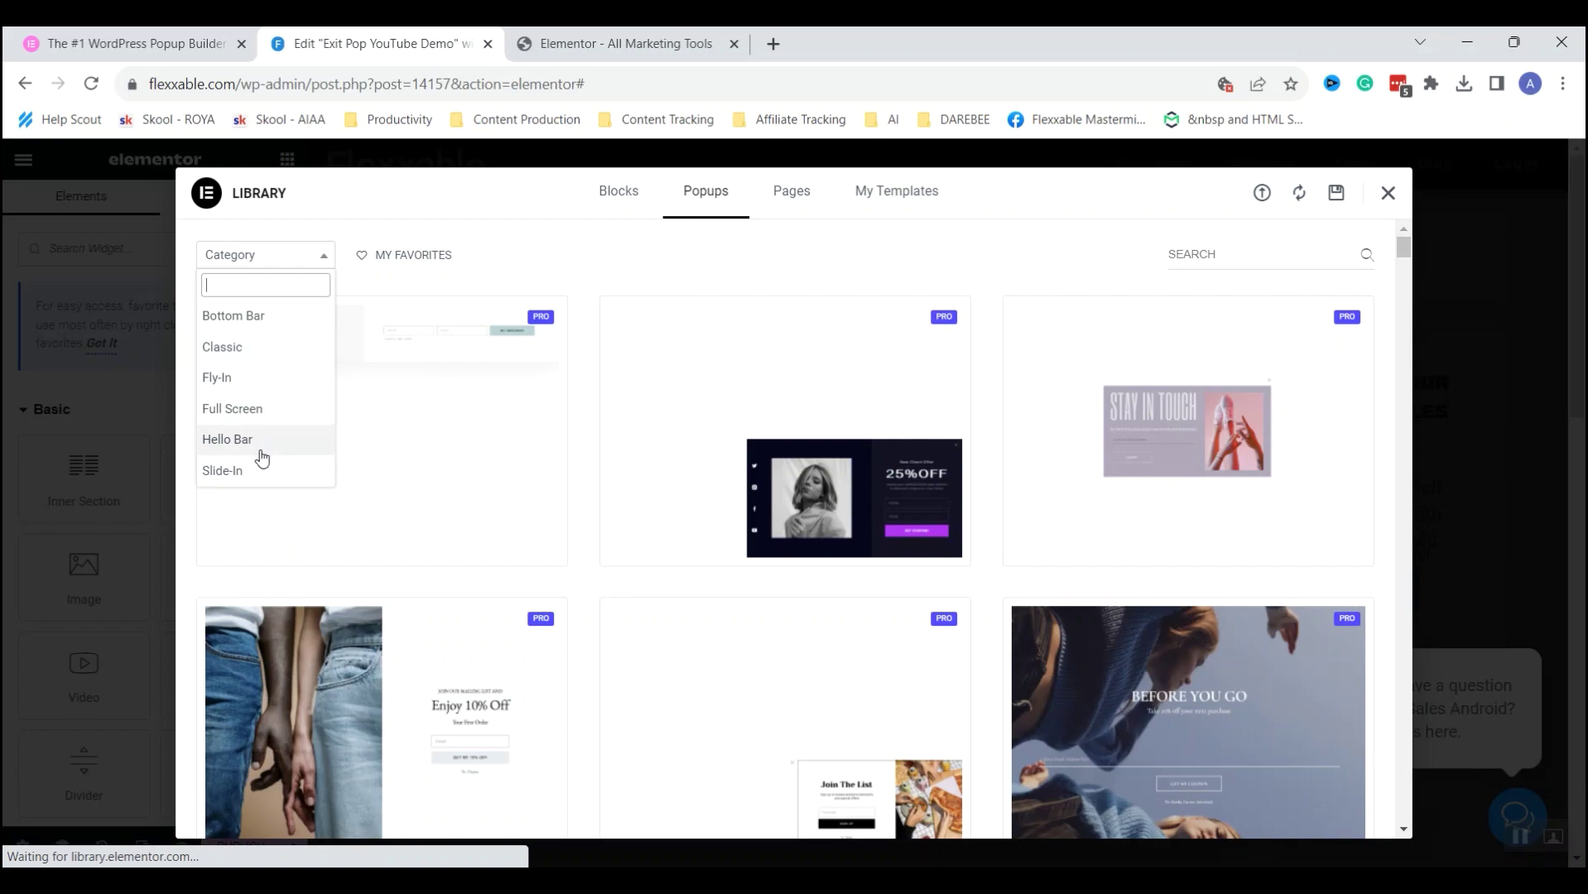
left_click(585, 273)
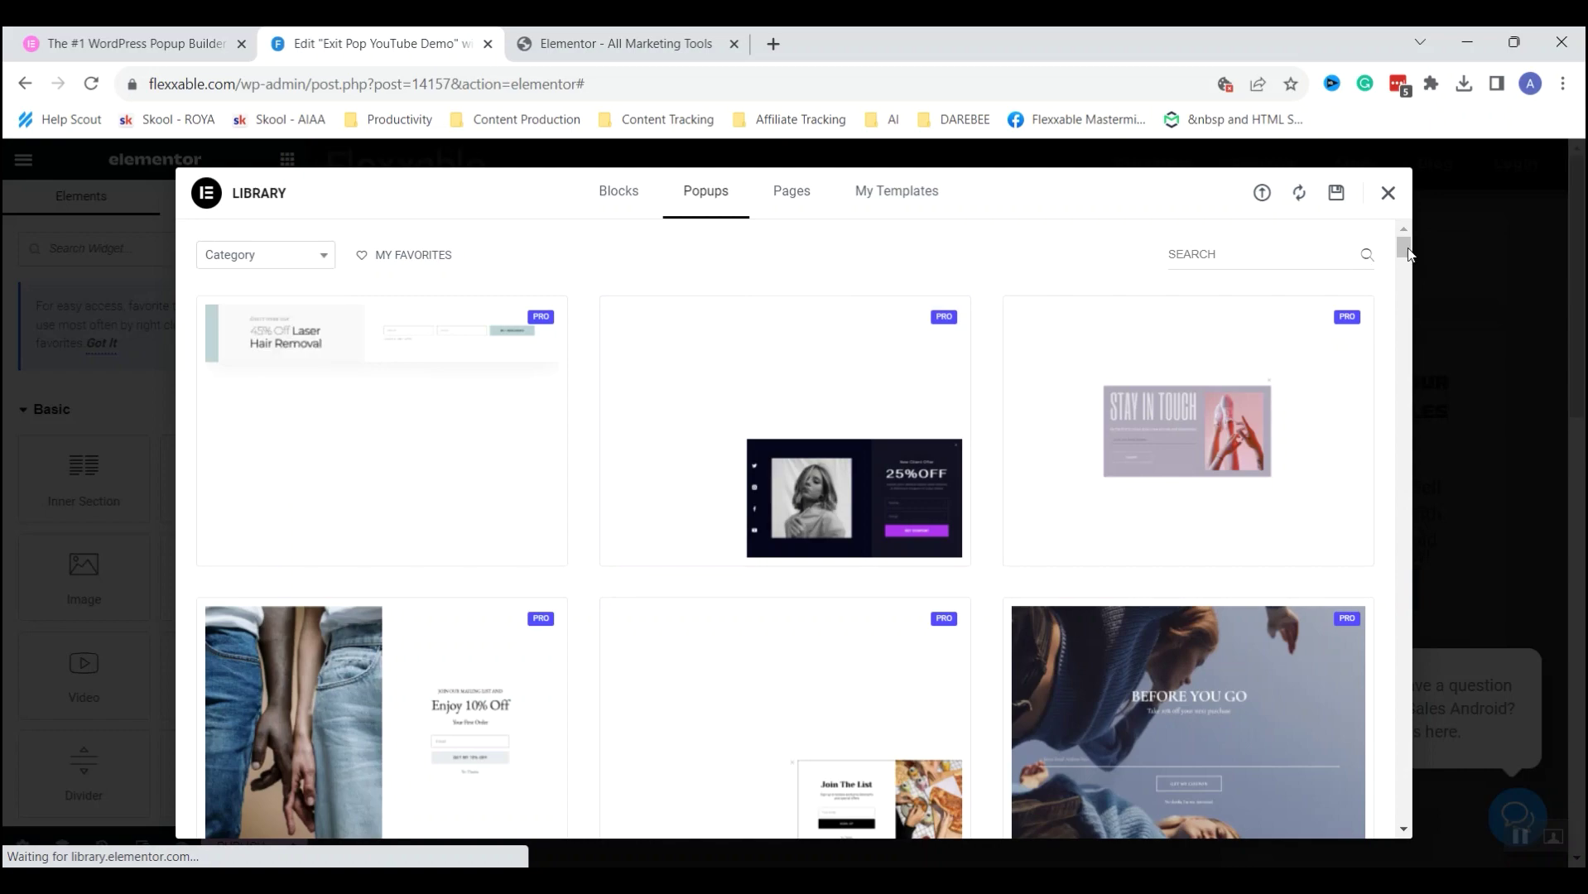
left_click(269, 257)
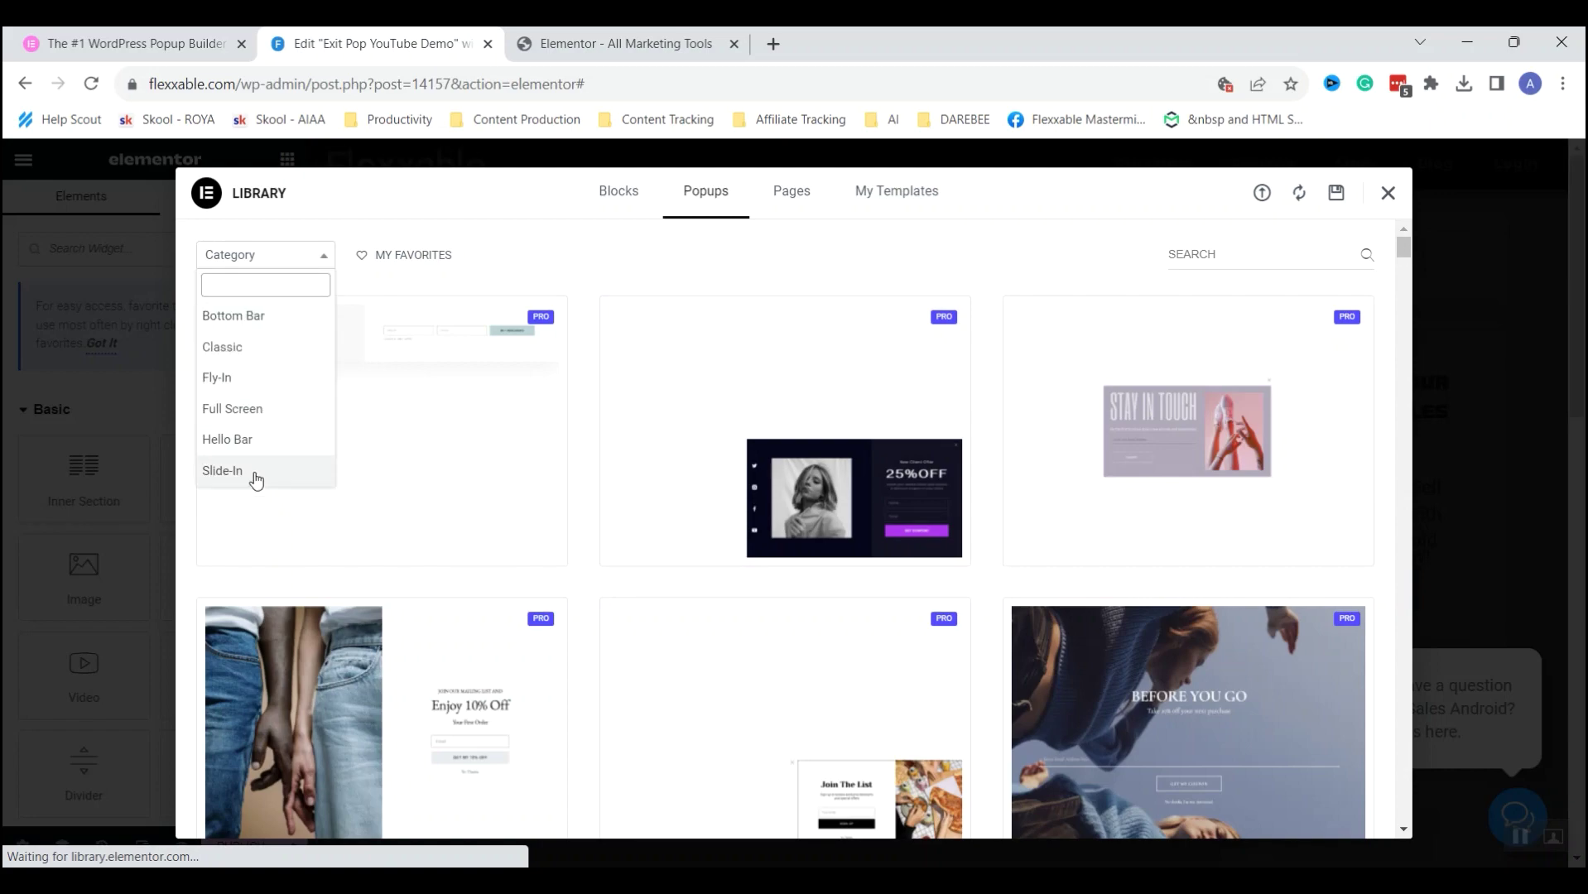
left_click(248, 471)
left_click(266, 259)
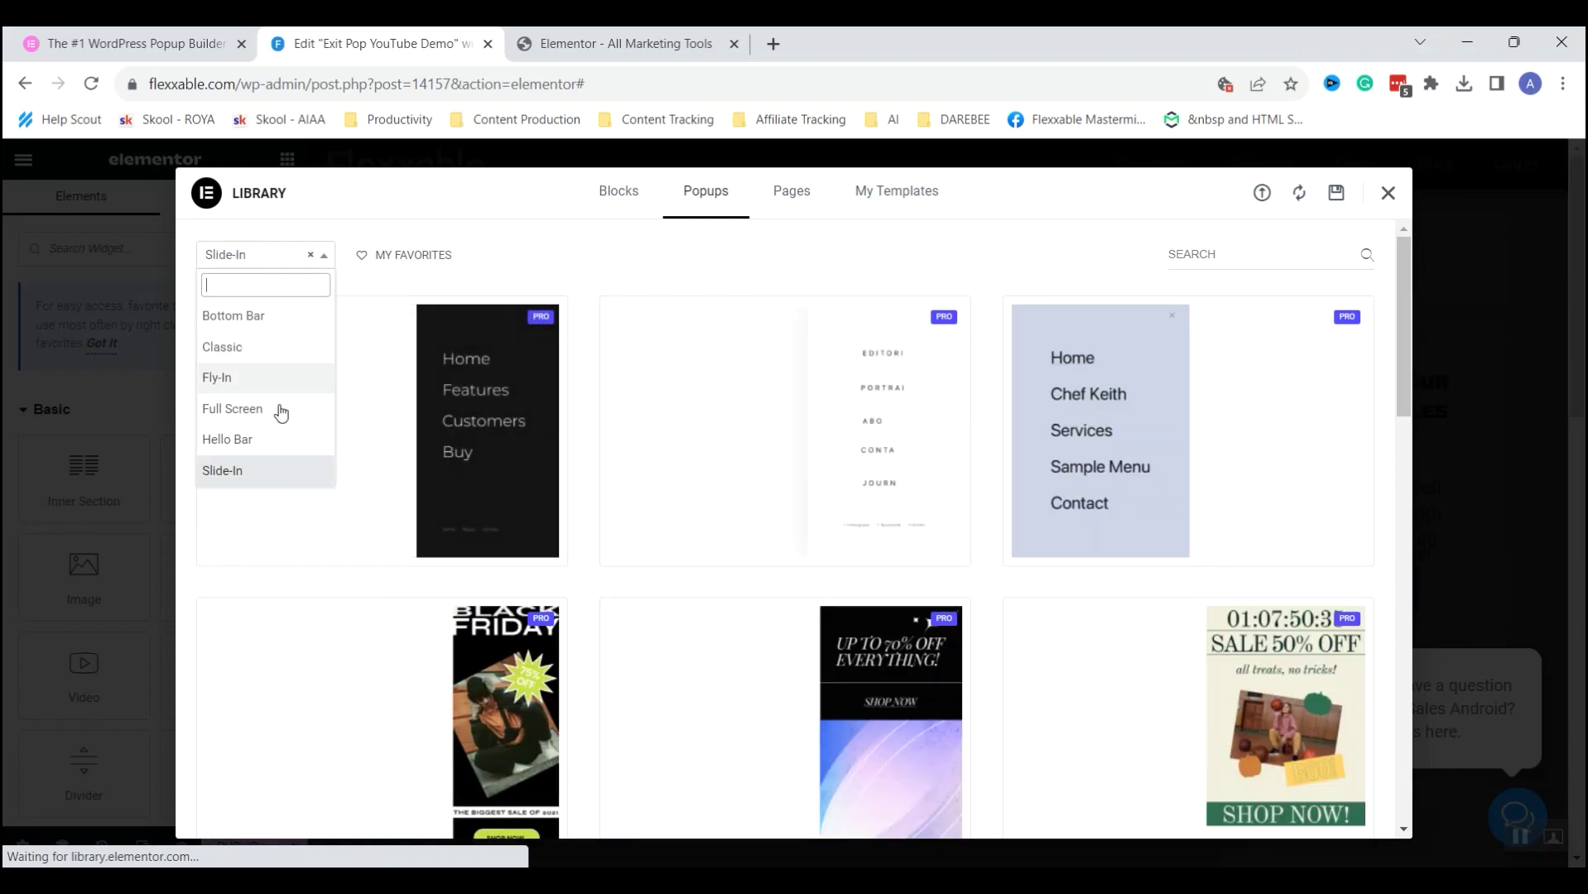
left_click(248, 439)
Filter by Bottom Bar, clear the filter, and browse all popups down to BE VIRAL.
left_click(295, 255)
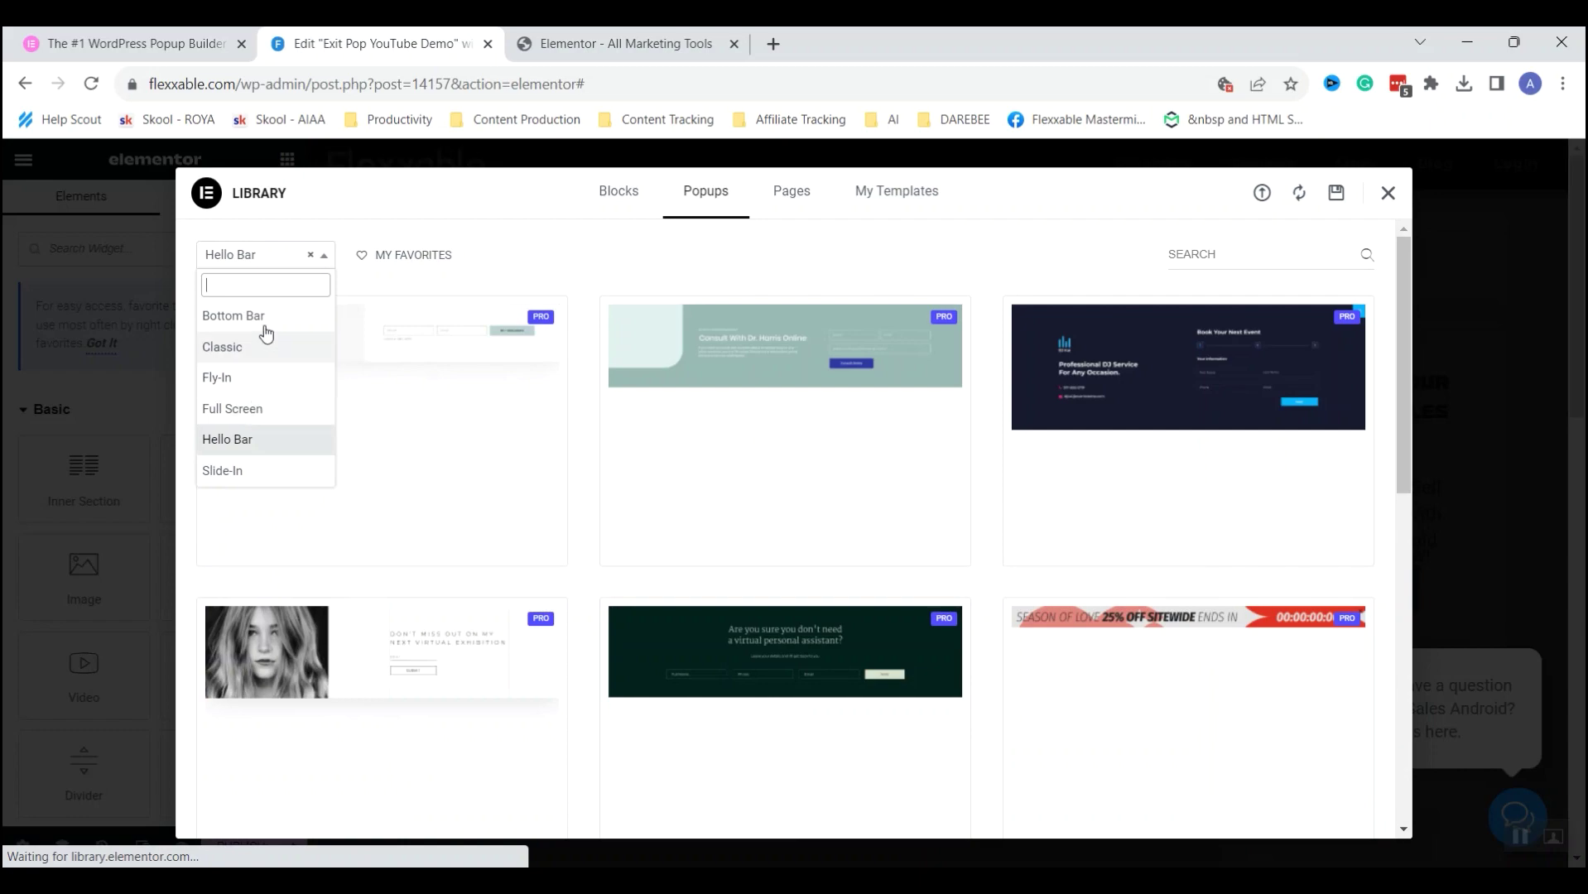
left_click(267, 316)
left_click(266, 259)
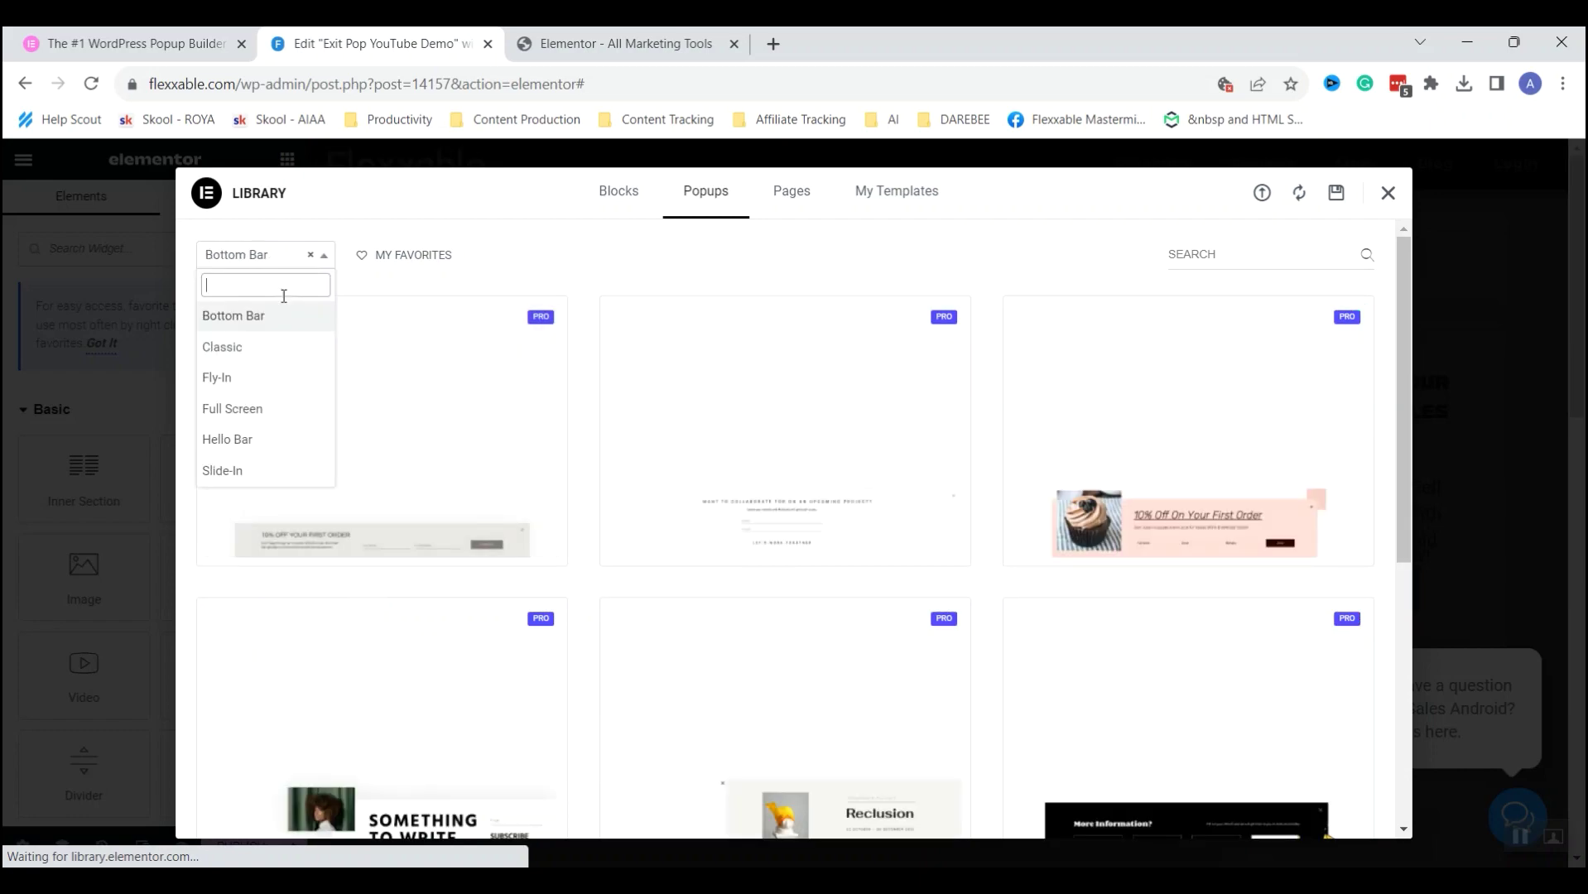
left_click(313, 259)
left_click(312, 257)
left_click(745, 269)
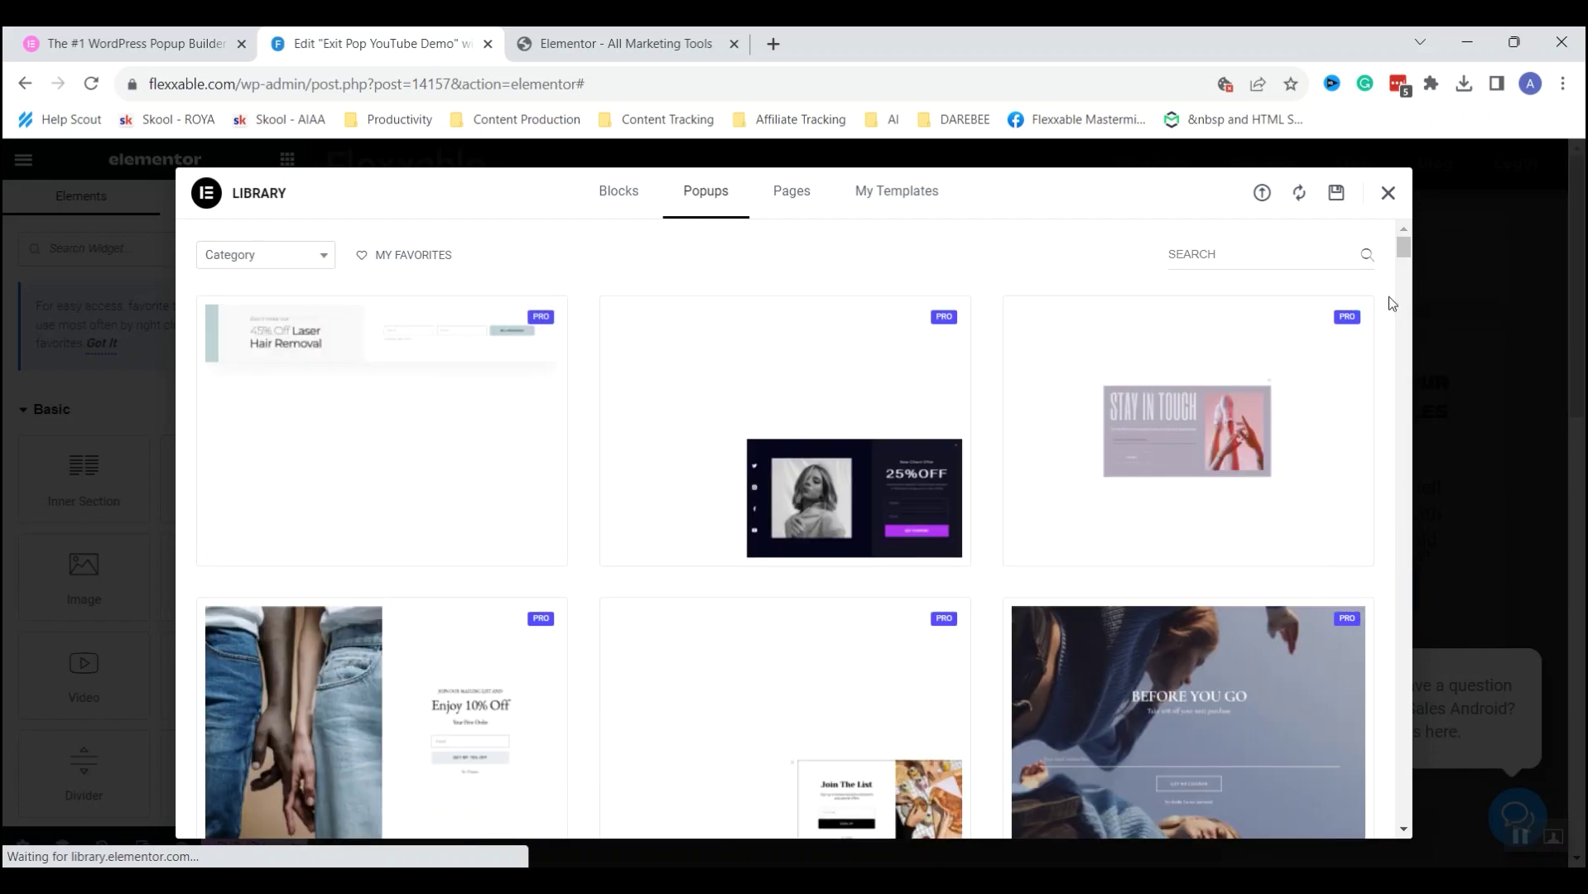
left_click_drag(1399, 246, 1226, 539)
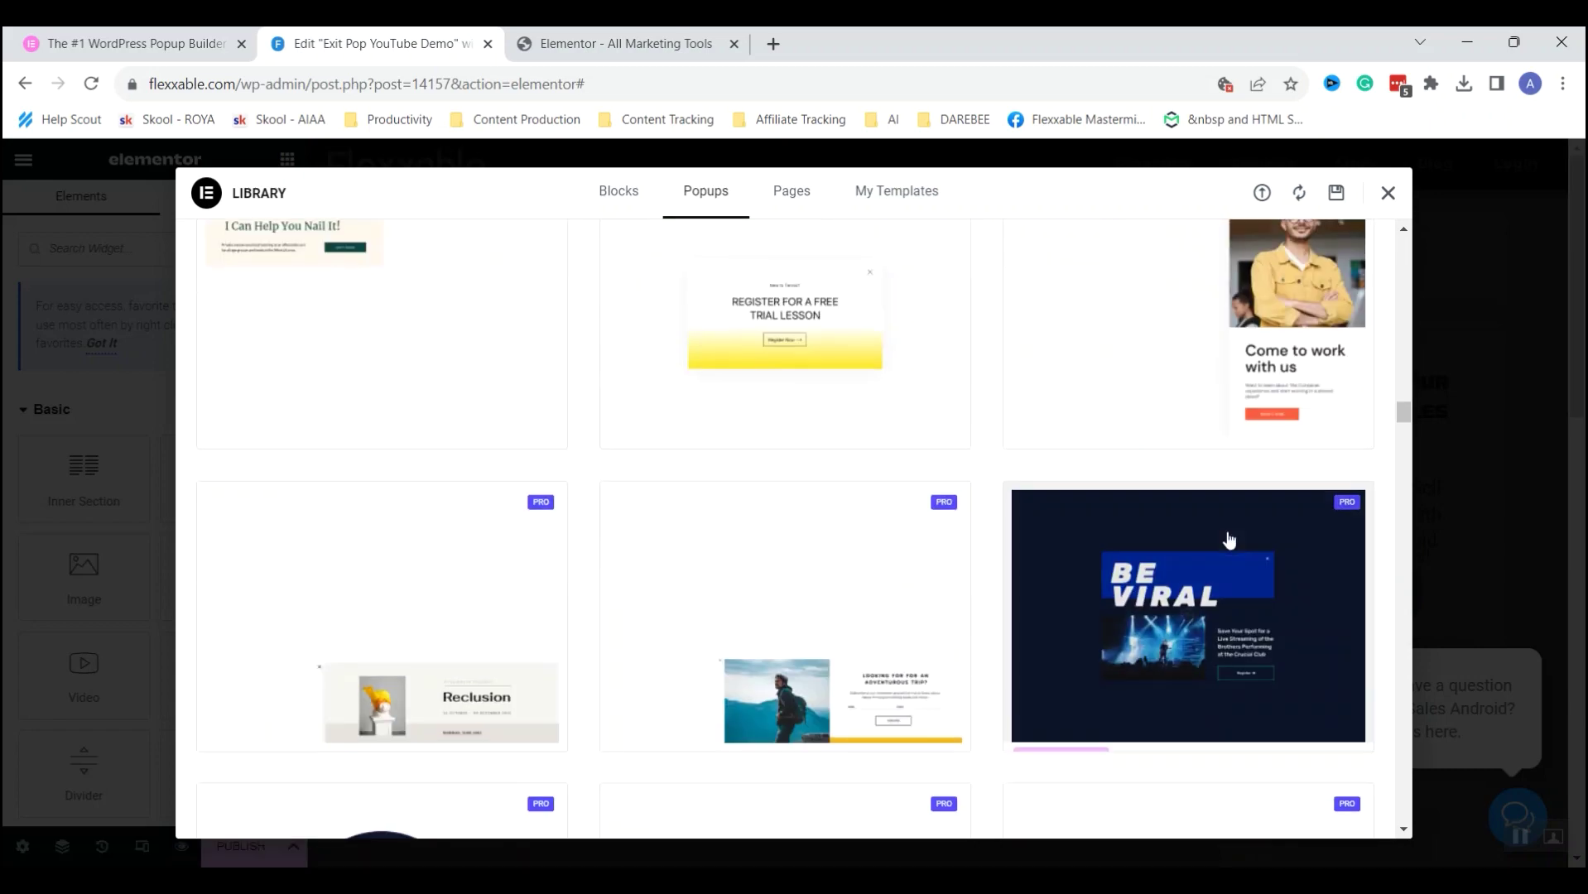
scroll(1192, 474, "down", 3)
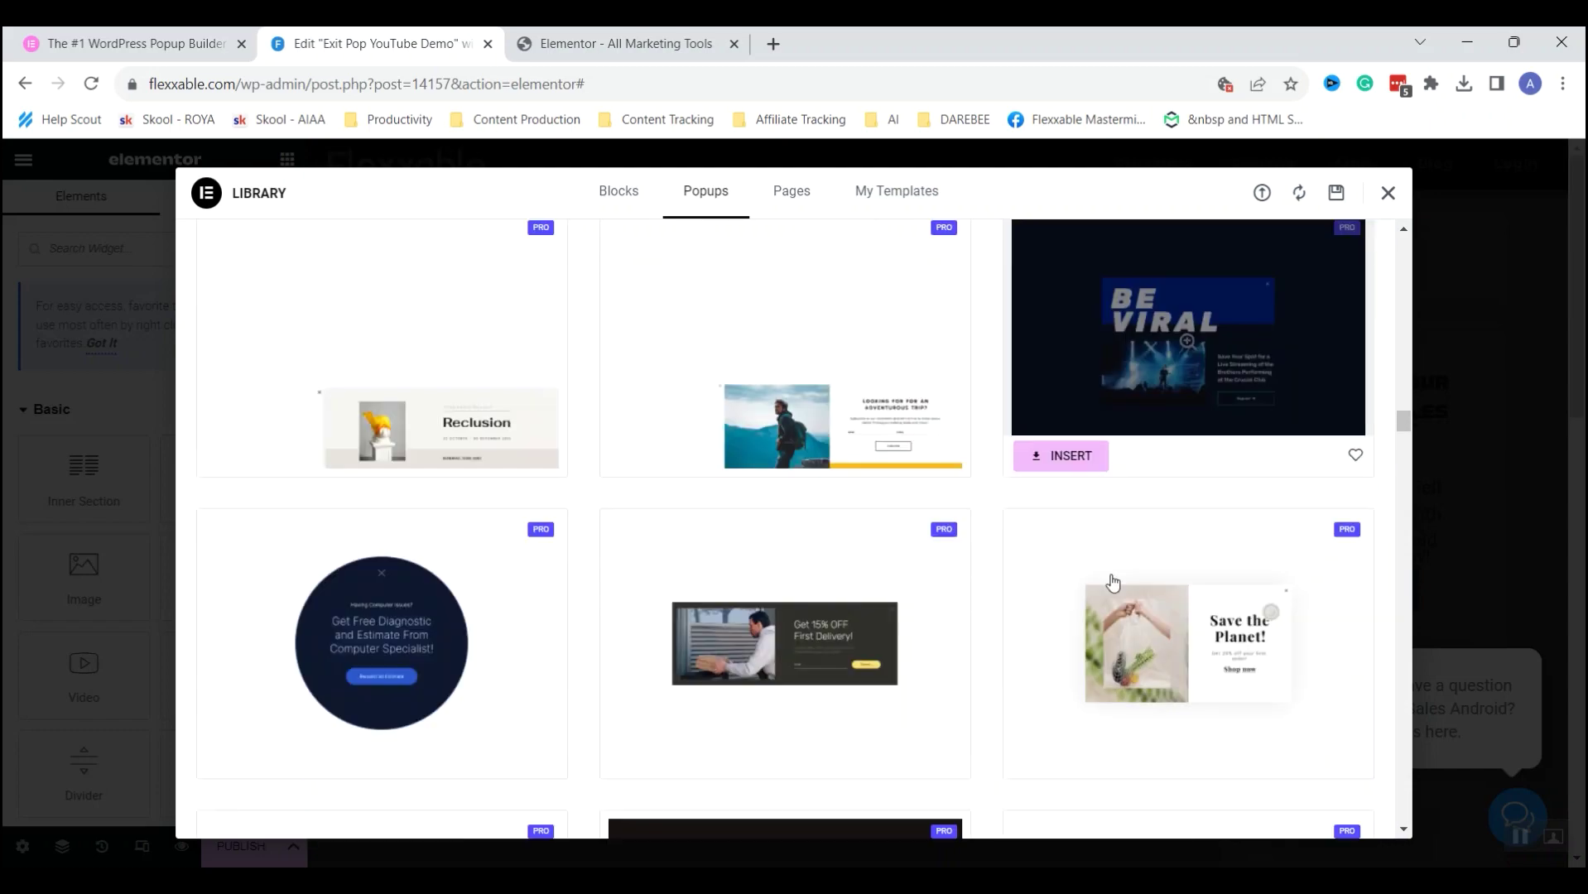
Insert the BE VIRAL template and set its top section to Boxed, about 703 wide.
left_click(1065, 462)
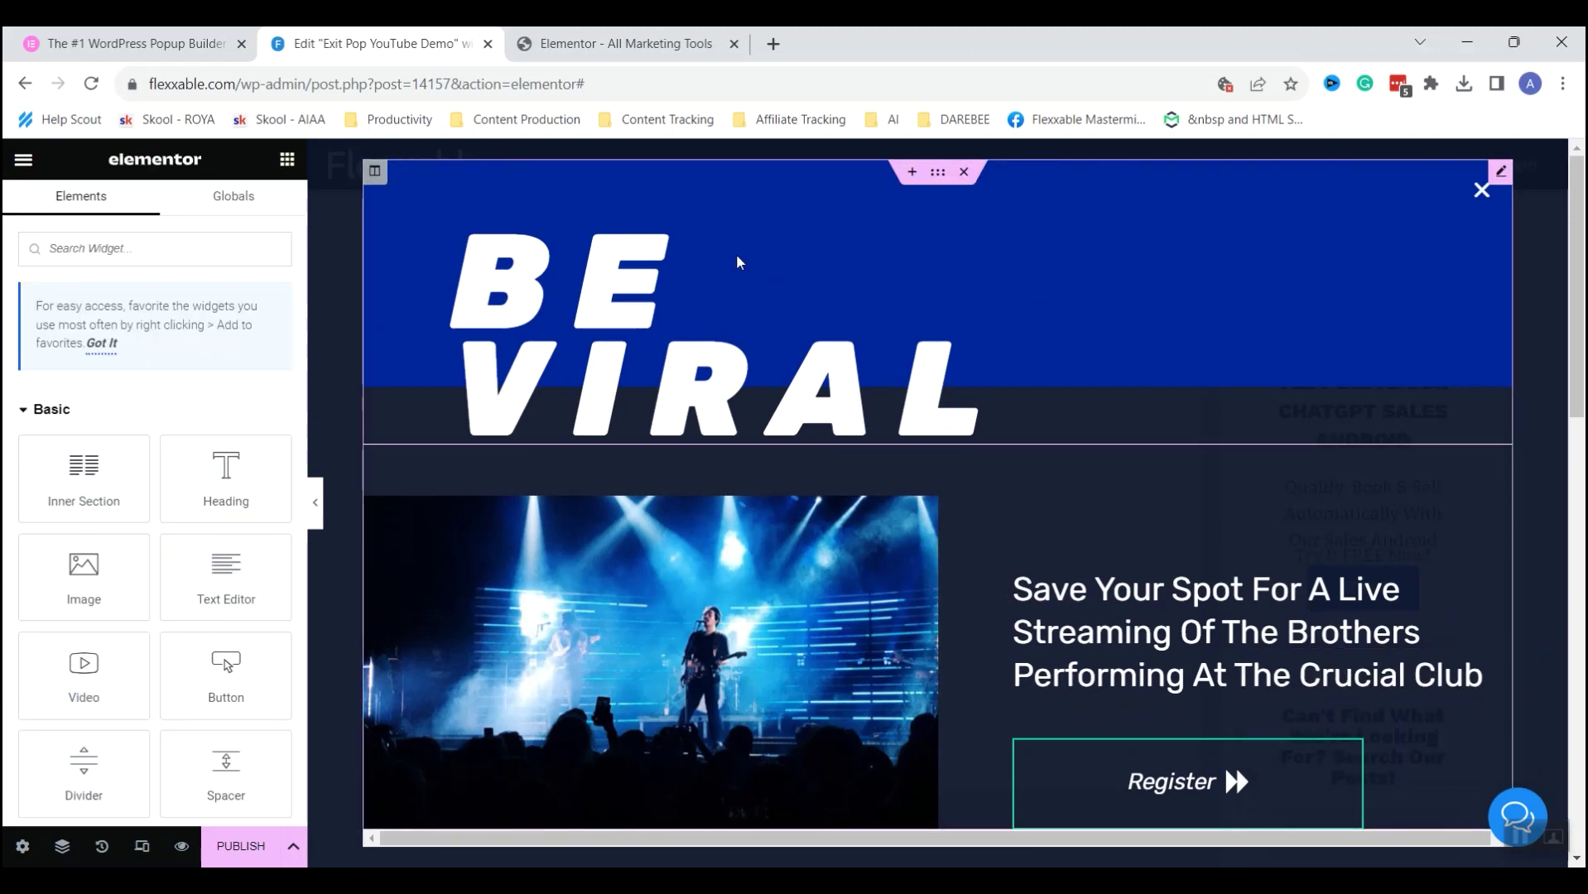
left_click(940, 172)
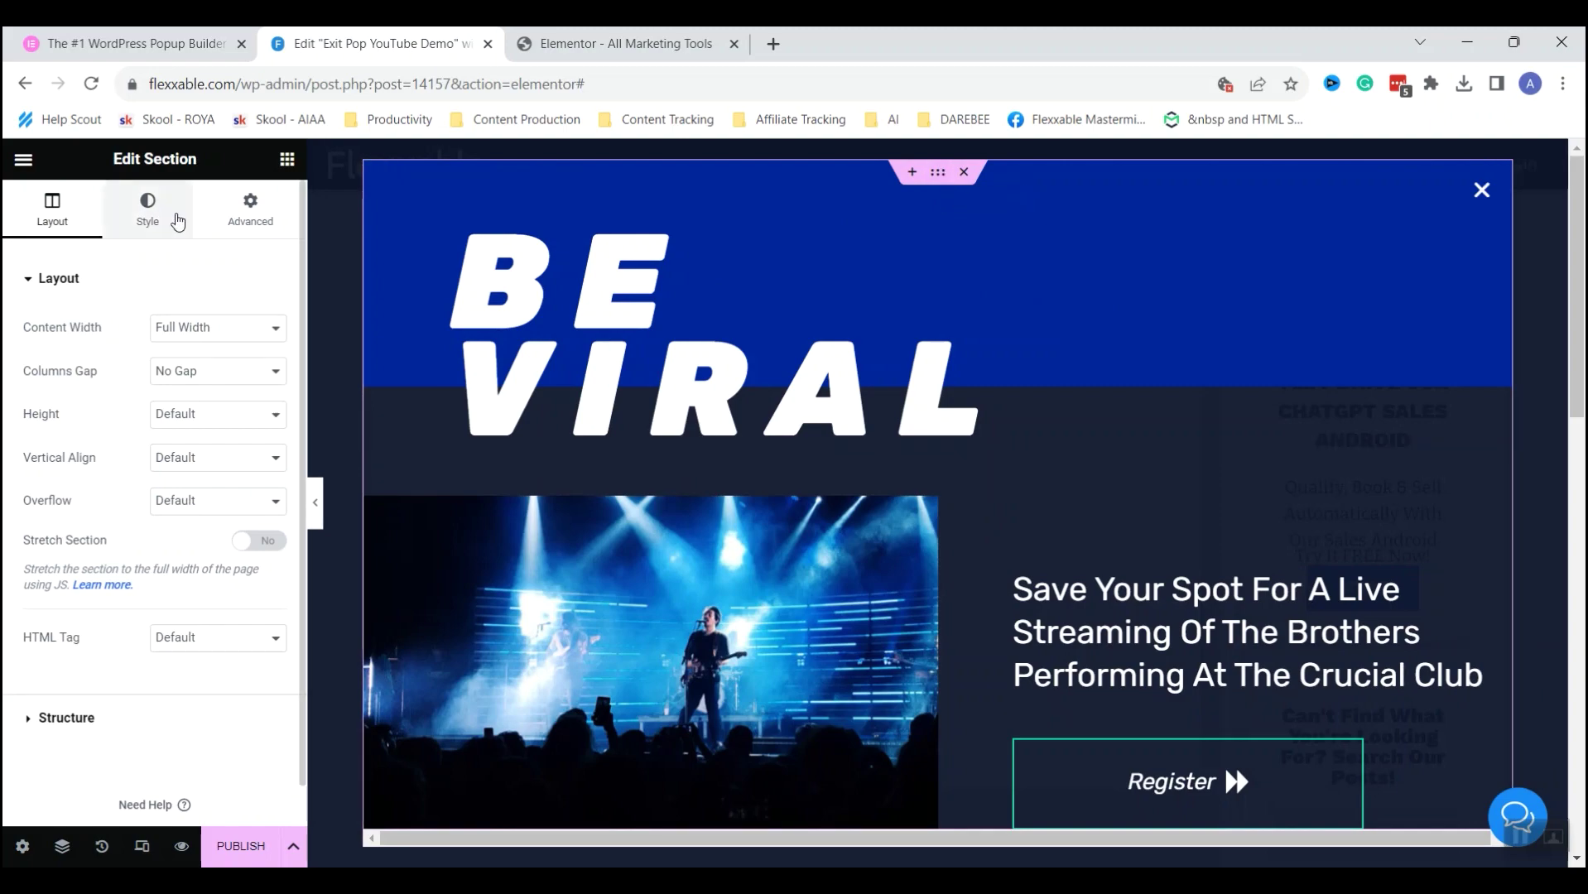
left_click(224, 329)
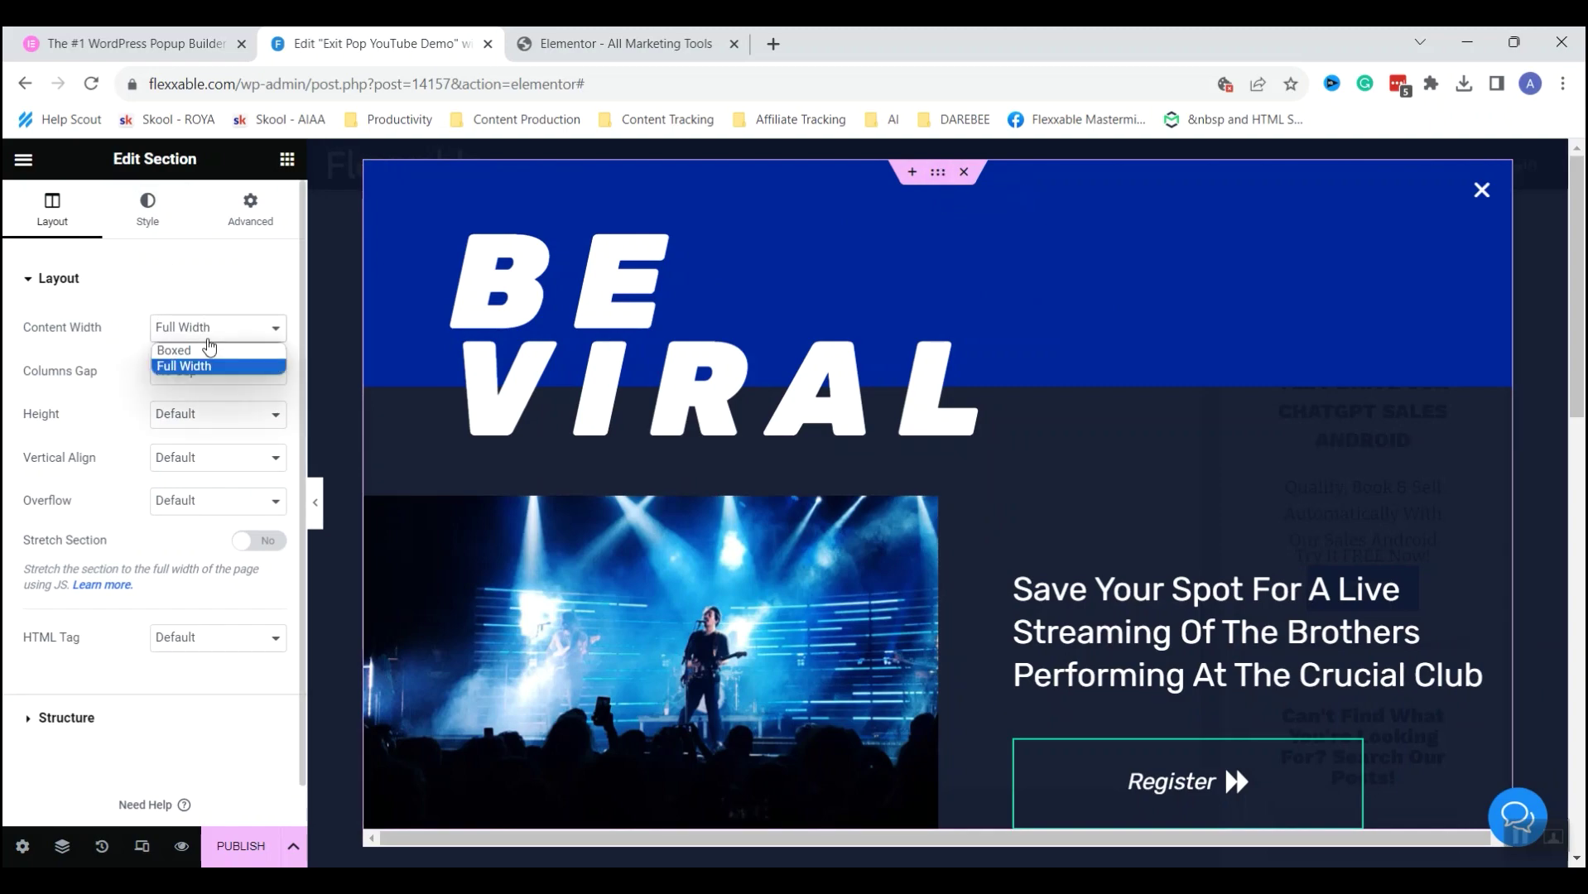
left_click(197, 350)
left_click(207, 328)
left_click_drag(23, 392, 73, 394)
left_click(240, 335)
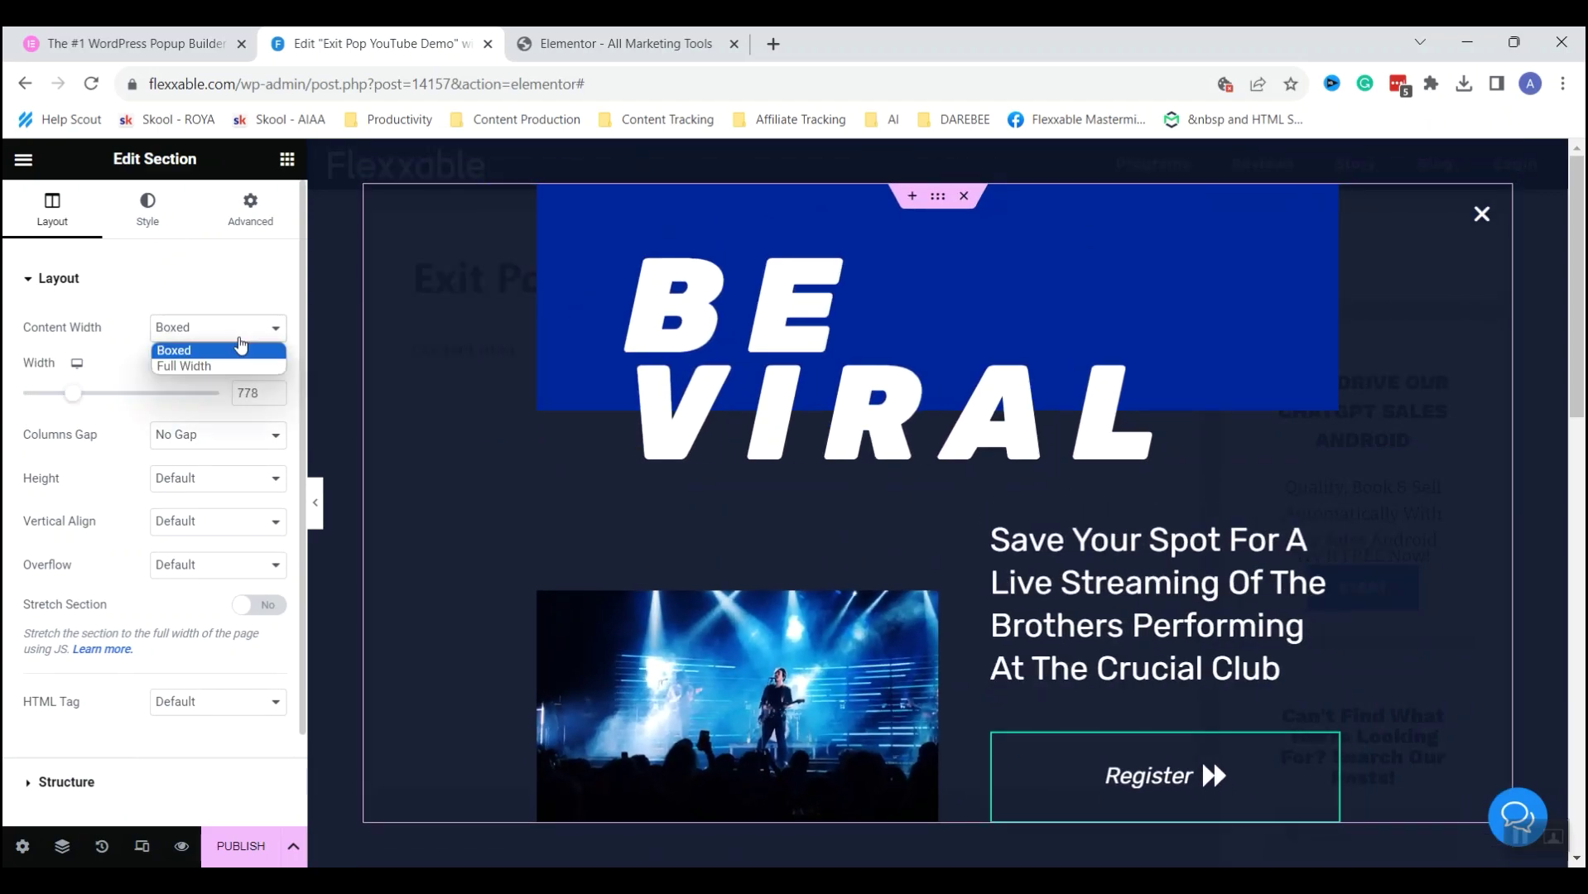
Return the section to Full Width and select the heading, subheading, image and Register button in turn.
left_click(212, 362)
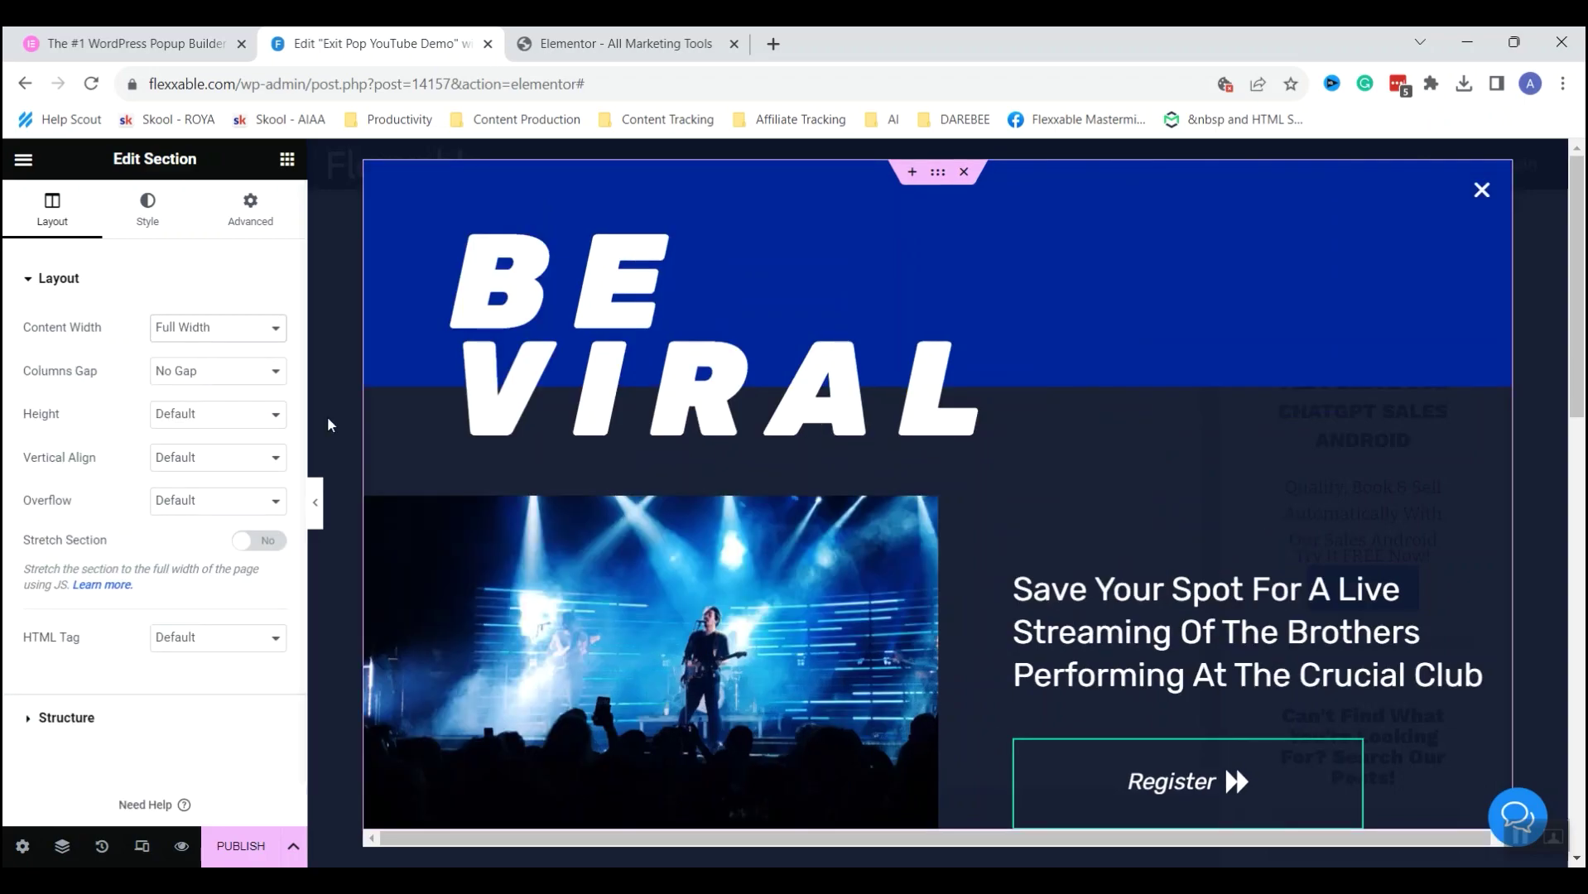
left_click(857, 370)
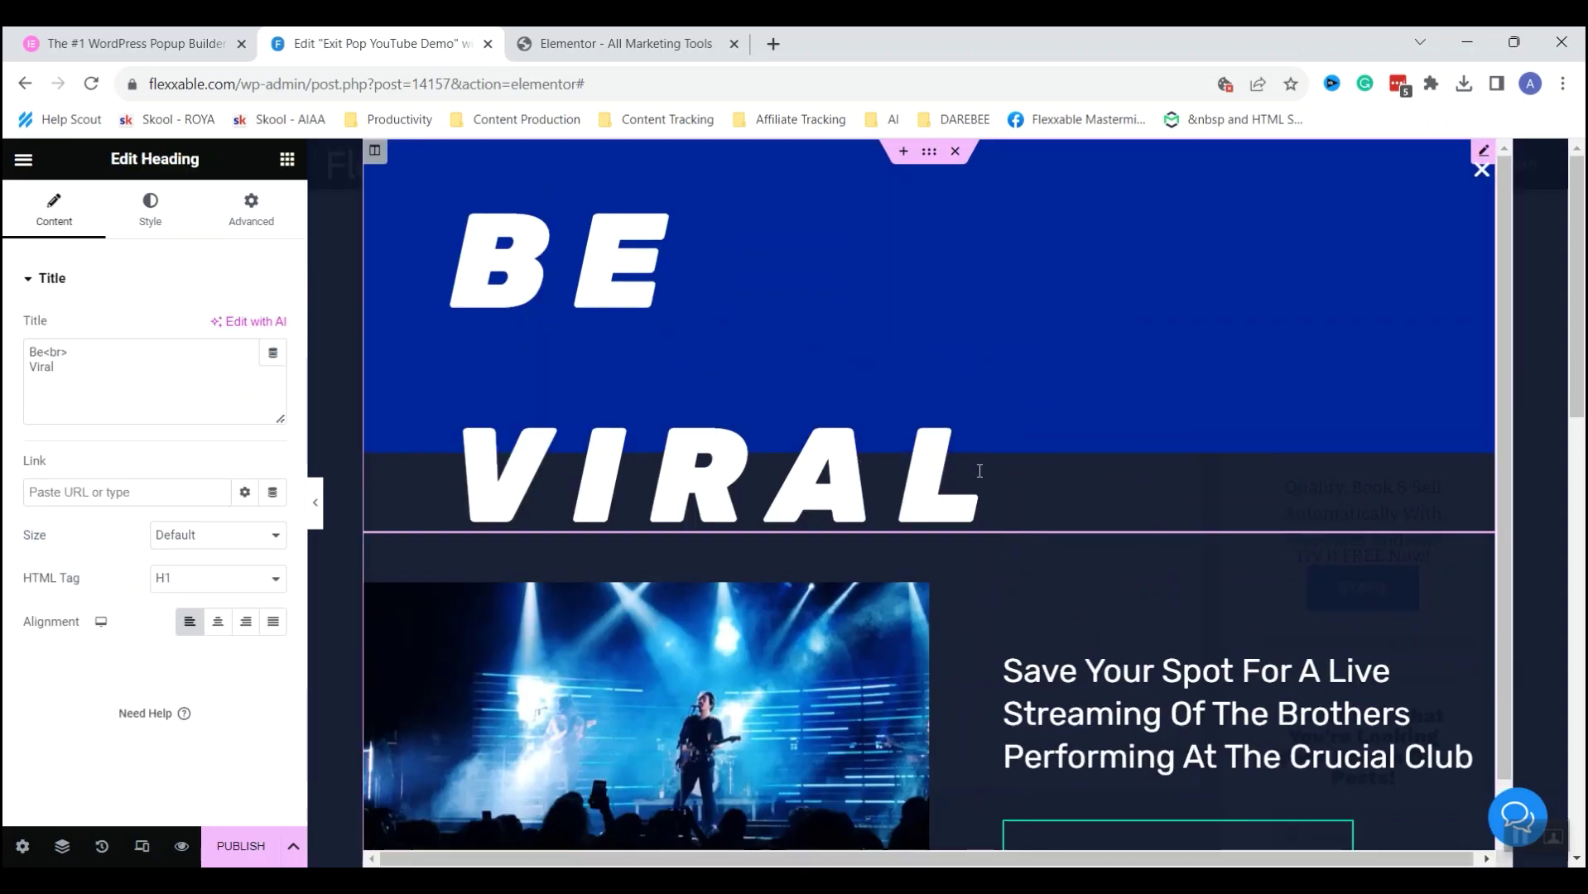
left_click(1014, 662)
left_click(785, 607)
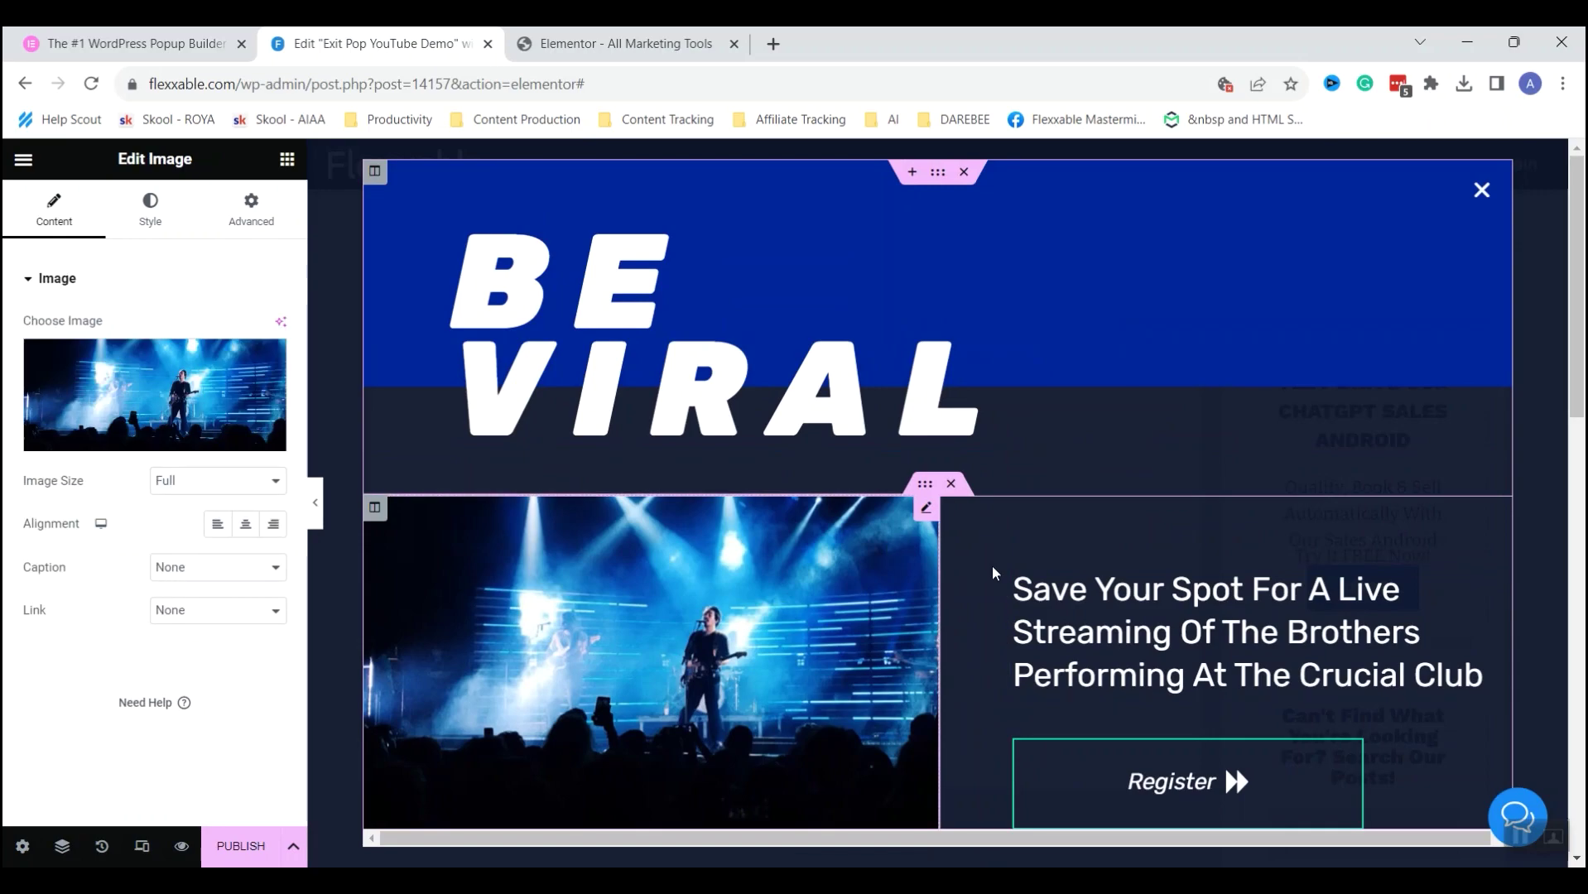
left_click(1018, 588)
left_click(1147, 778)
left_click(777, 354)
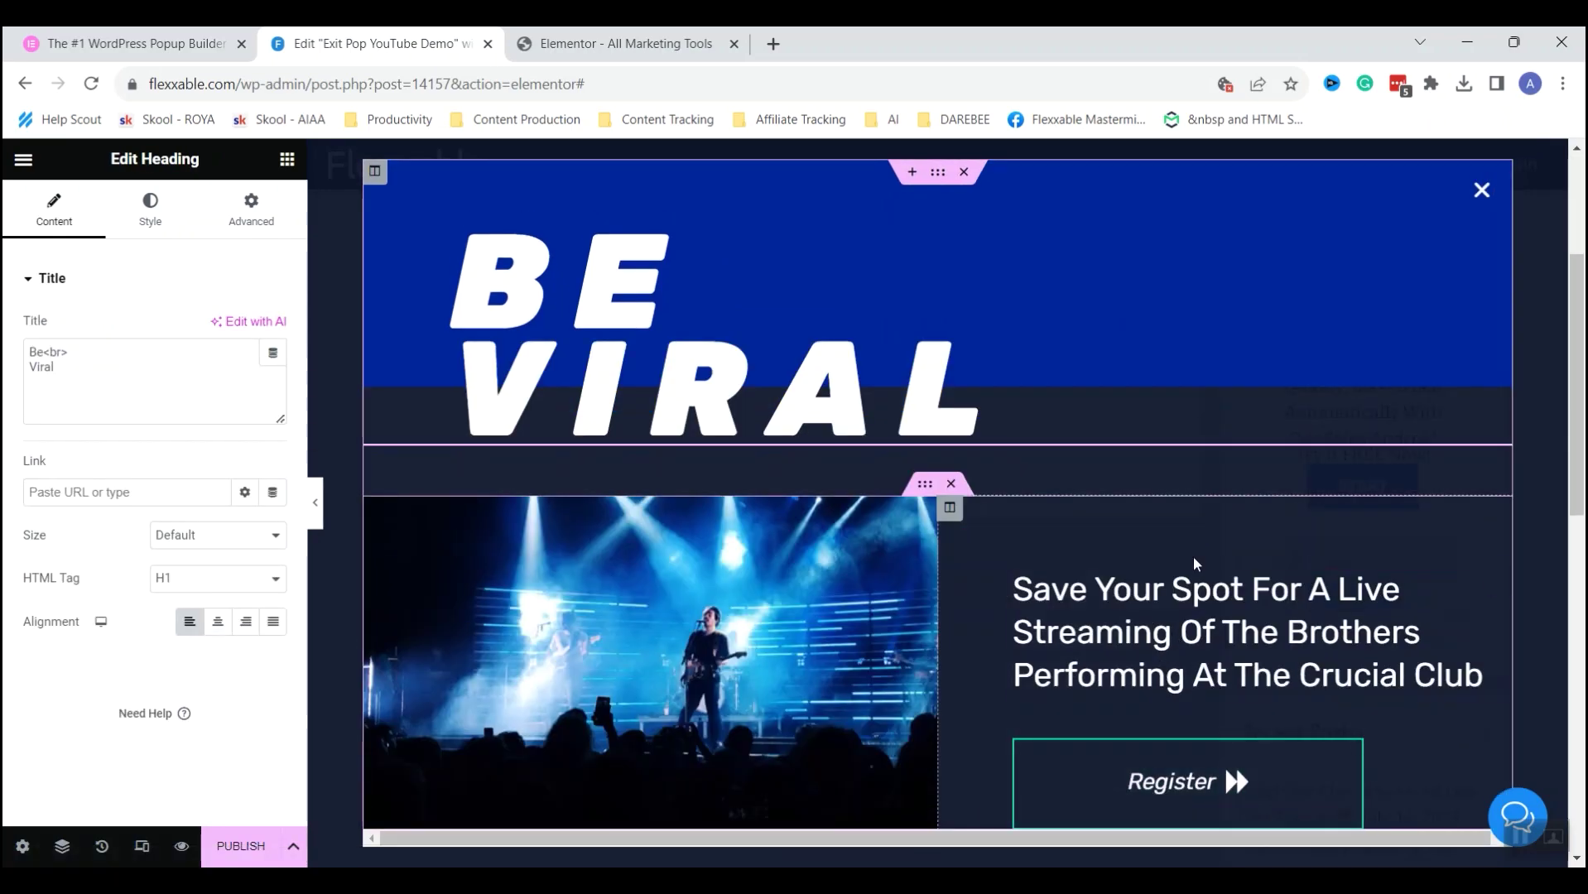
left_click(1259, 628)
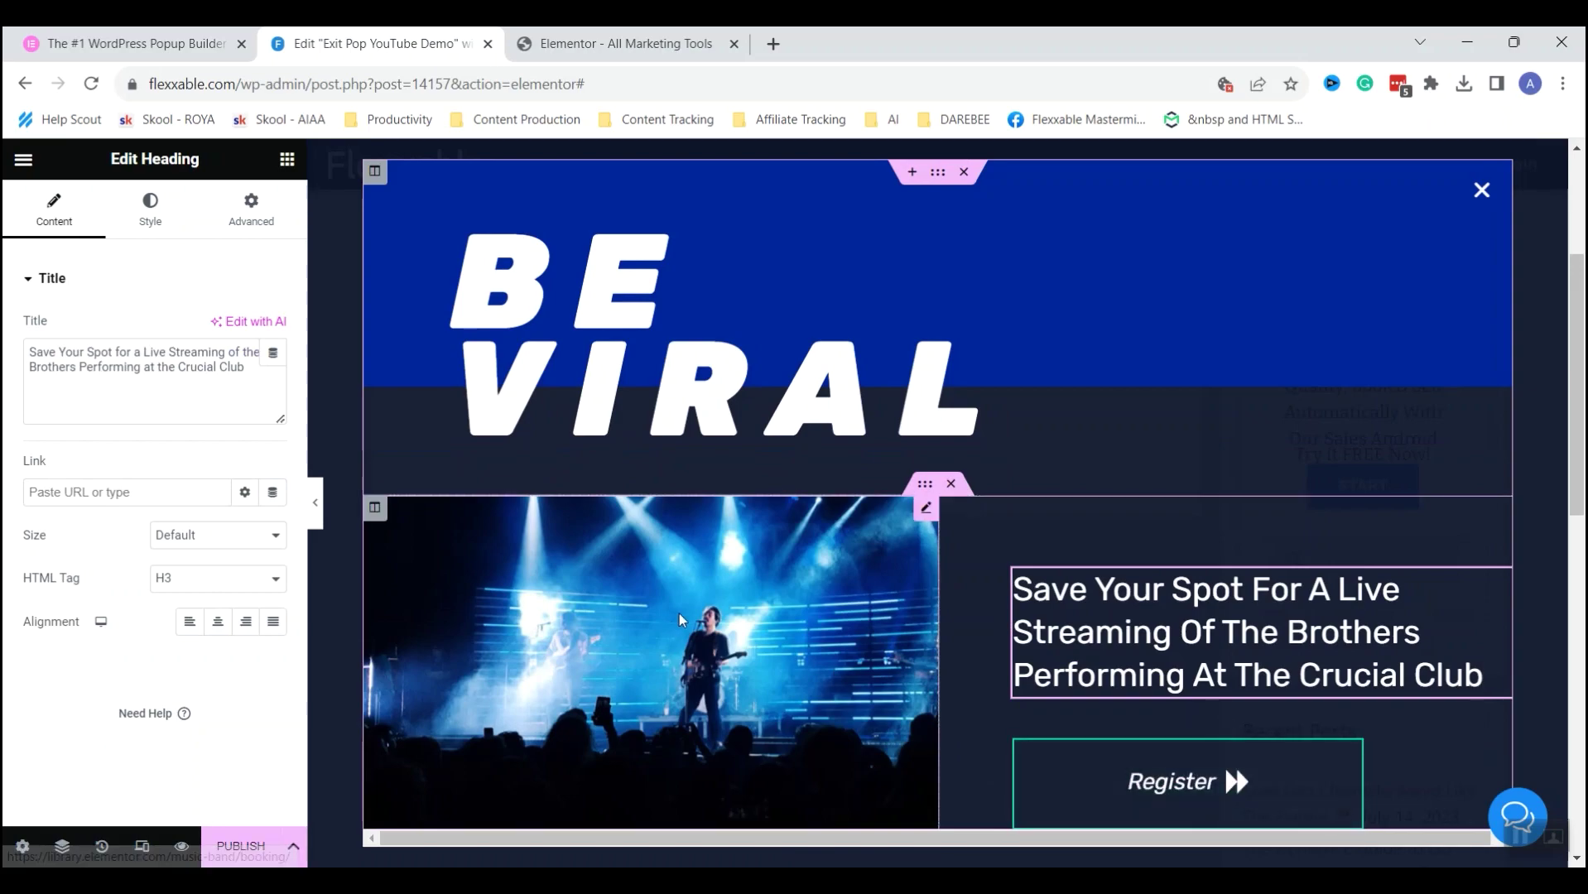
left_click(761, 559)
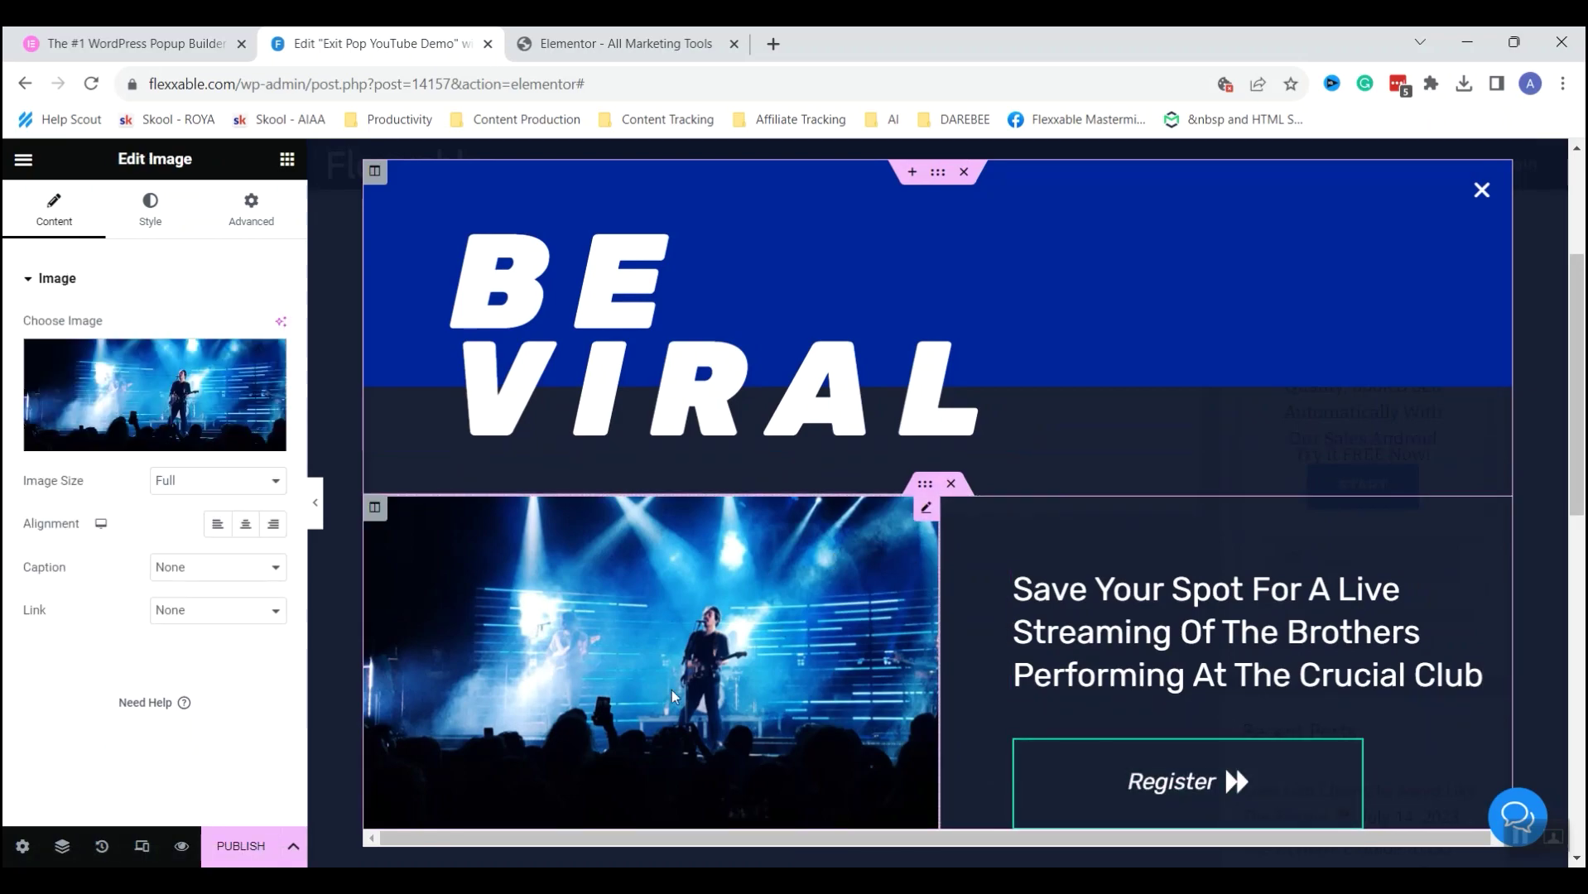
Place the caret in the BE VIRAL heading and select its text.
left_click(832, 414)
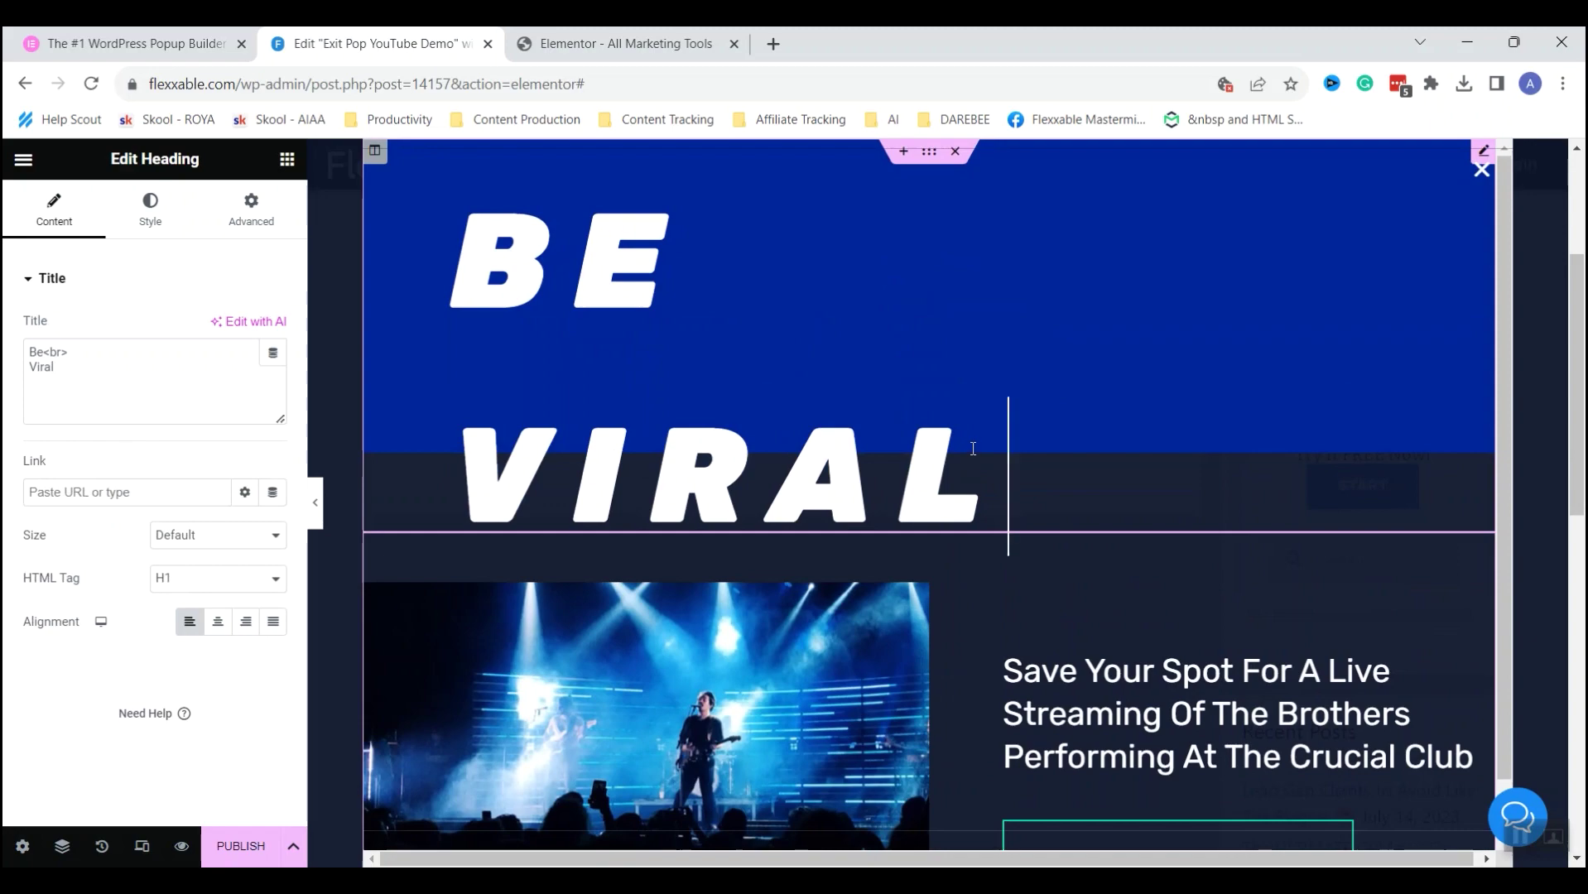
left_click_drag(1006, 497, 446, 191)
left_click(483, 236)
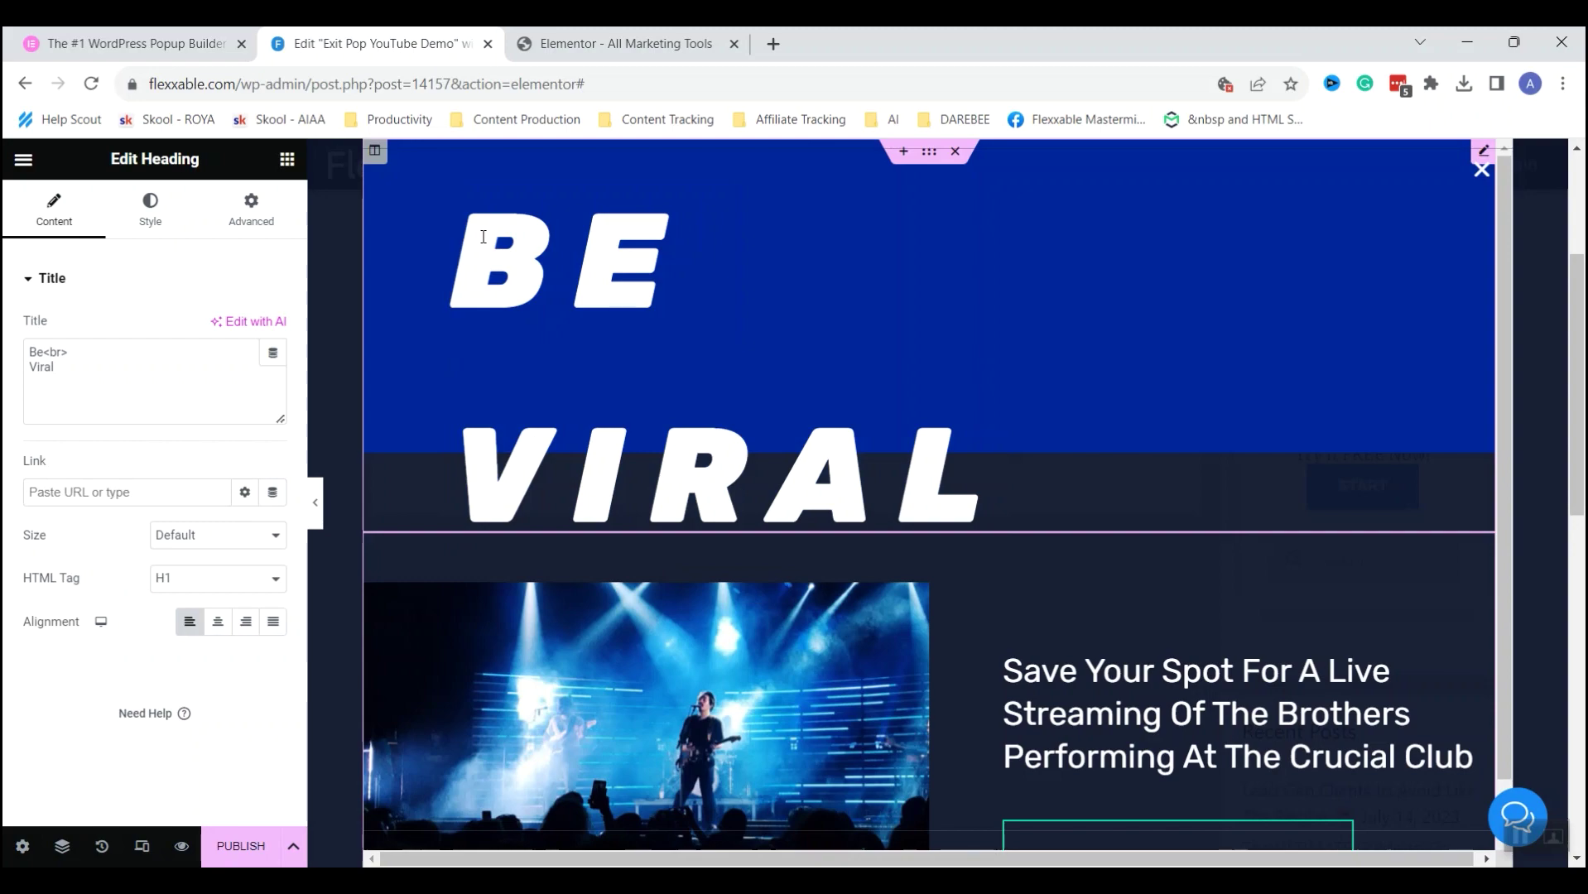
Replace the BE VIRAL heading text with 'HOLD UP!'.
left_click_drag(484, 237, 975, 496)
type("HOLD")
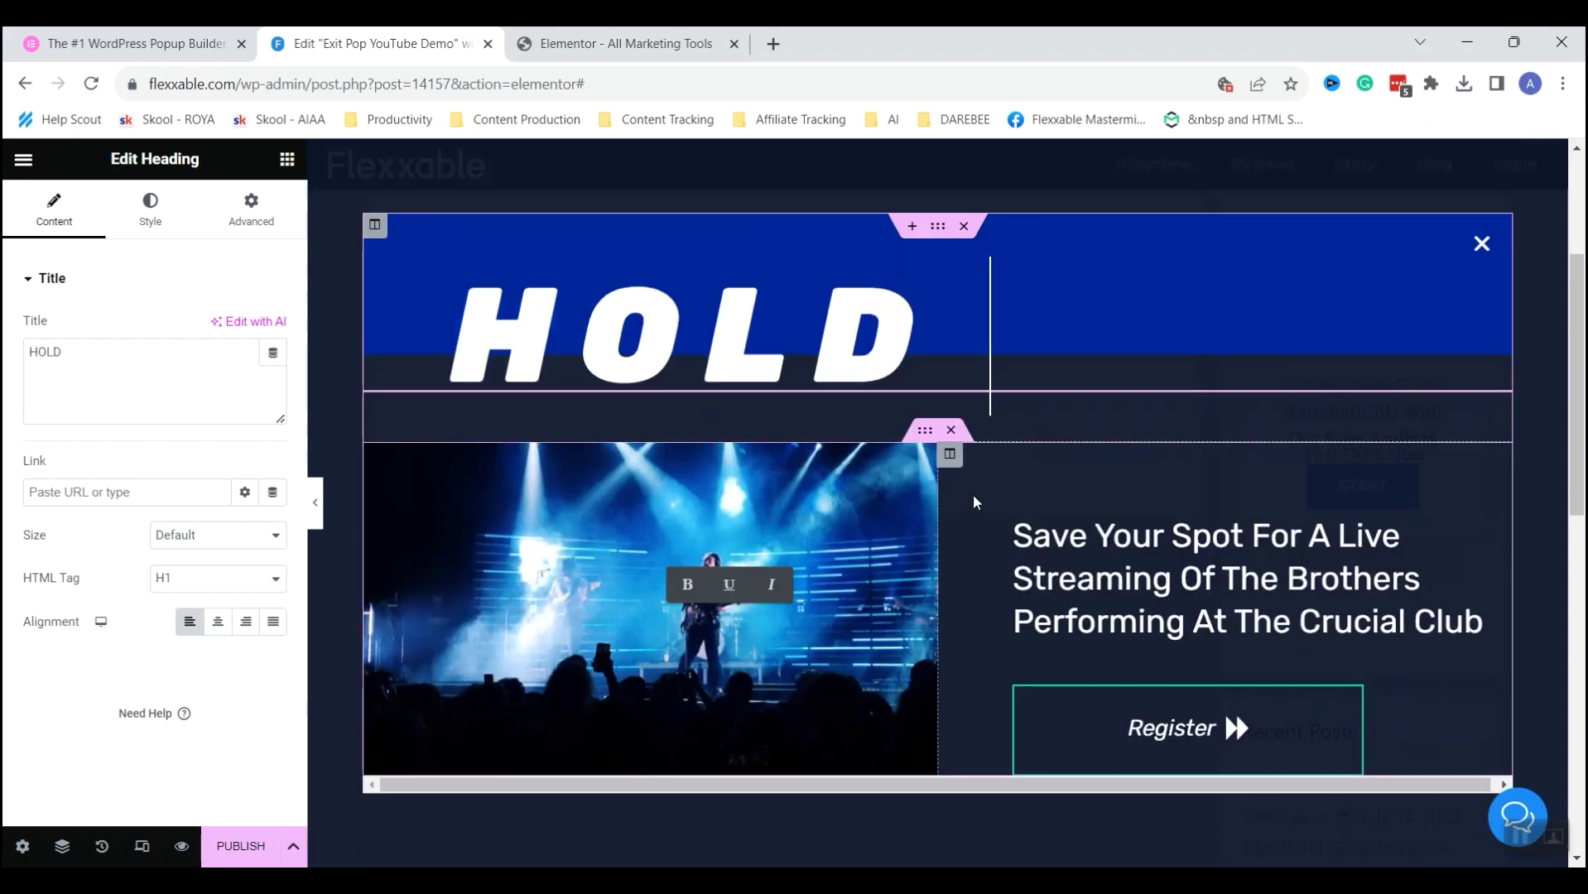
type(" UP!")
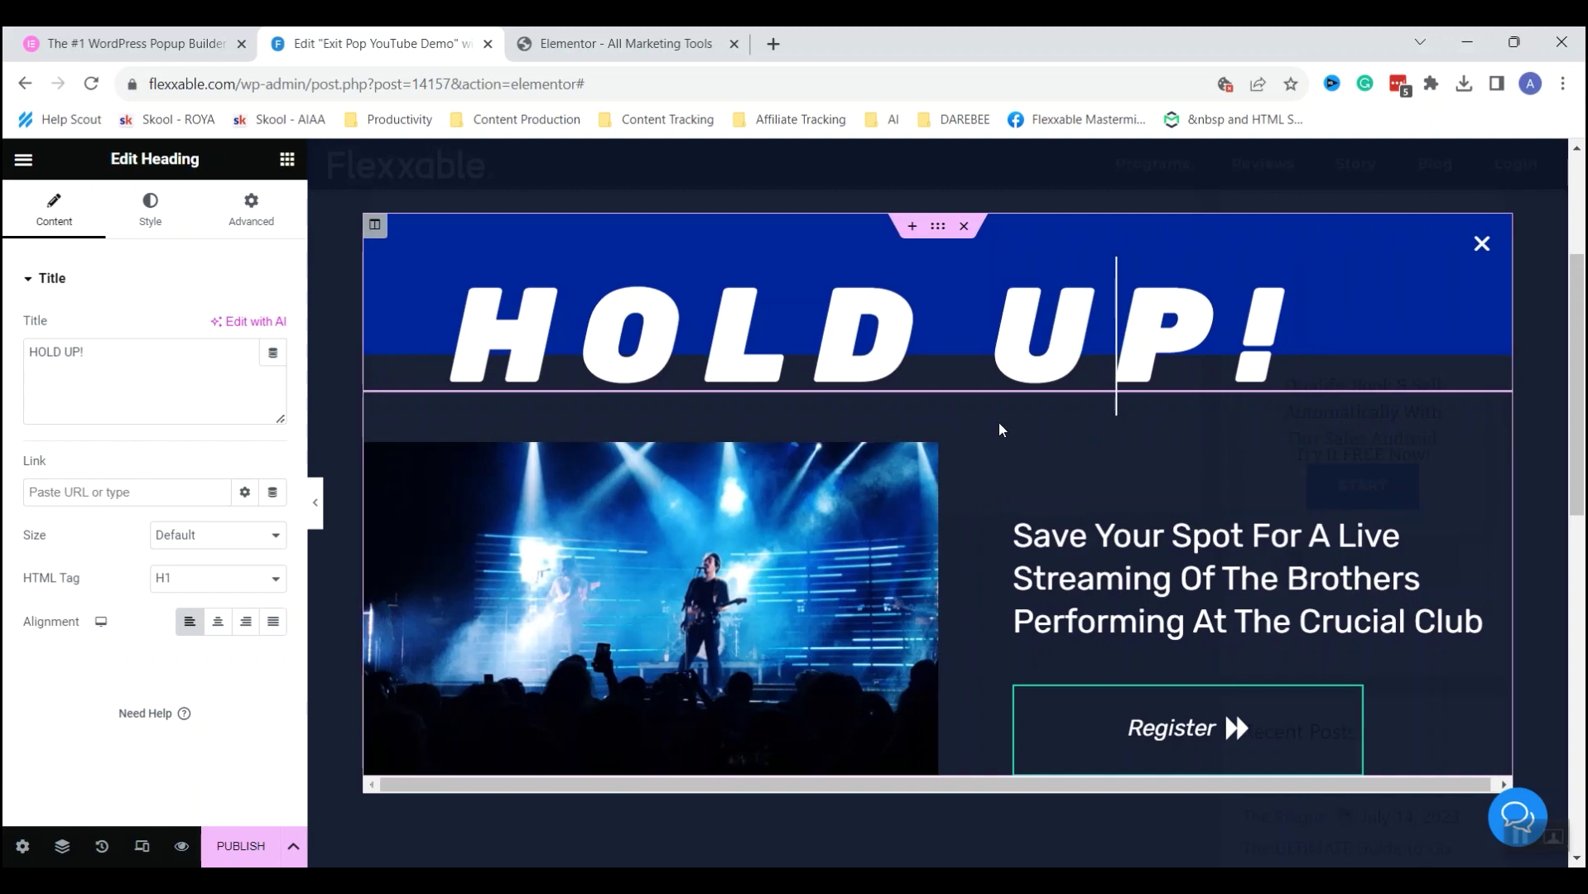
left_click(1105, 547)
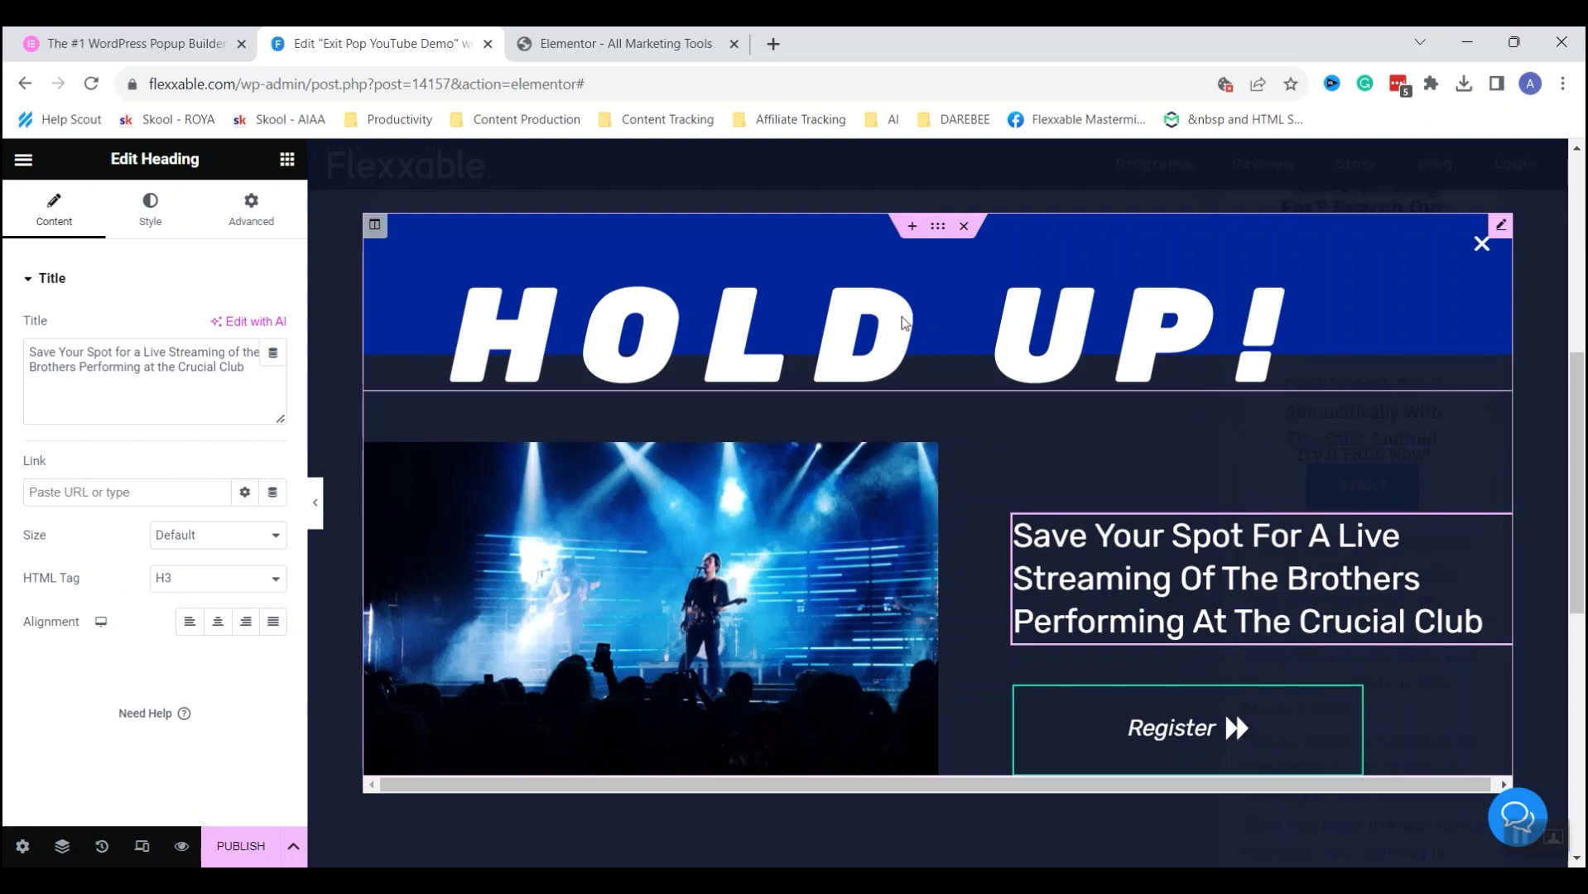
Replace the subheading with 'ARE YOU SURE YOU WANT TO LEAVE?' and 'OUR 65% OFF SALE ENDS IN 7 HOURS!'.
left_click(1175, 369)
left_click(1150, 554)
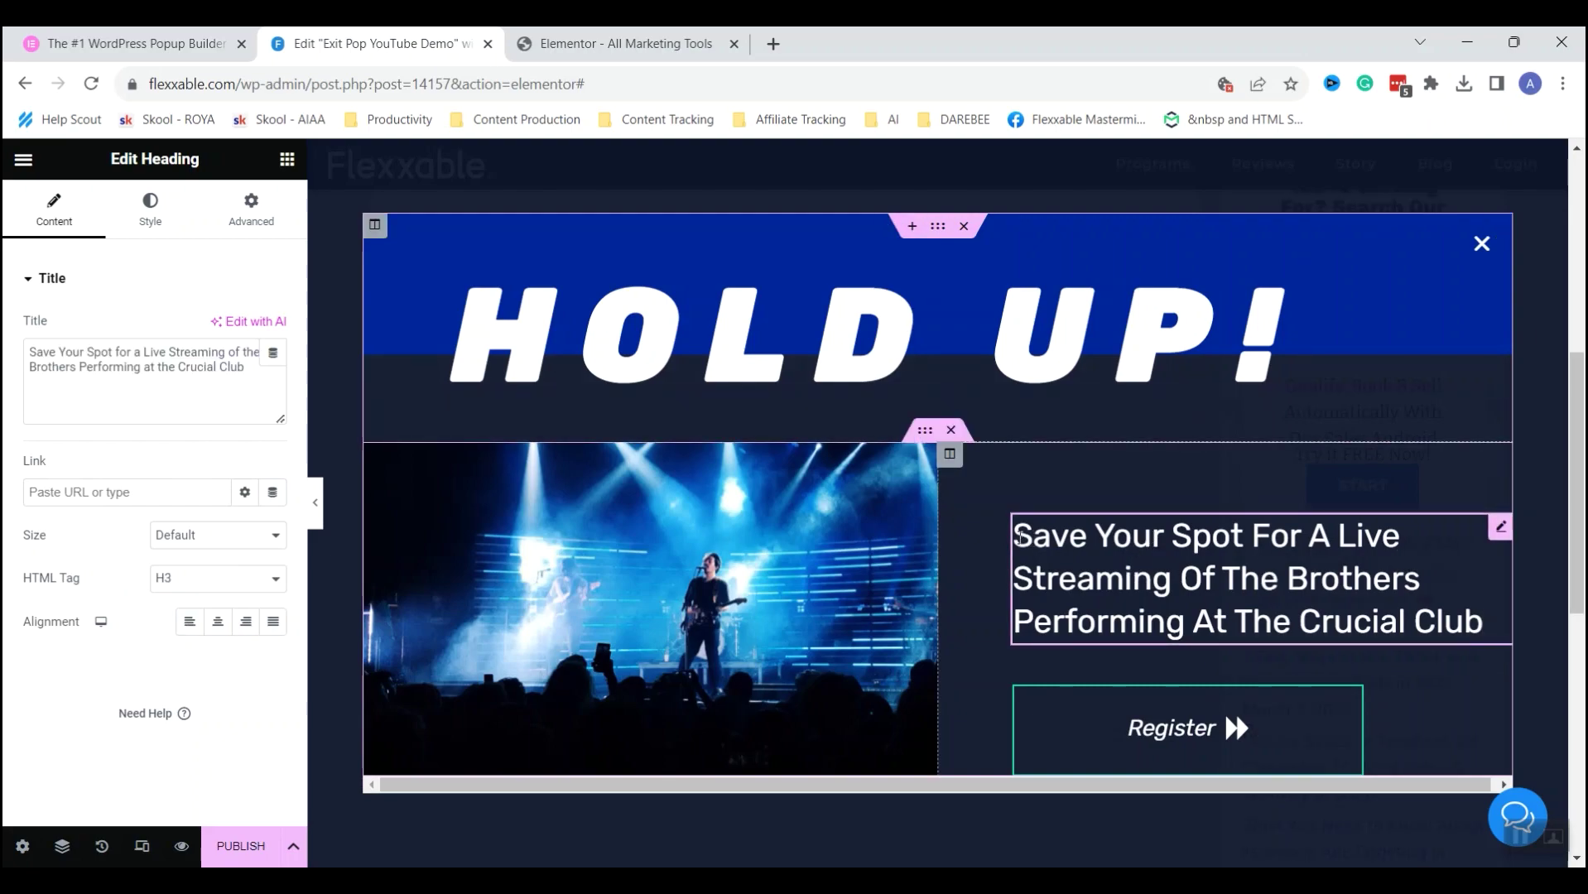
left_click_drag(1022, 536, 1483, 627)
type("ARE")
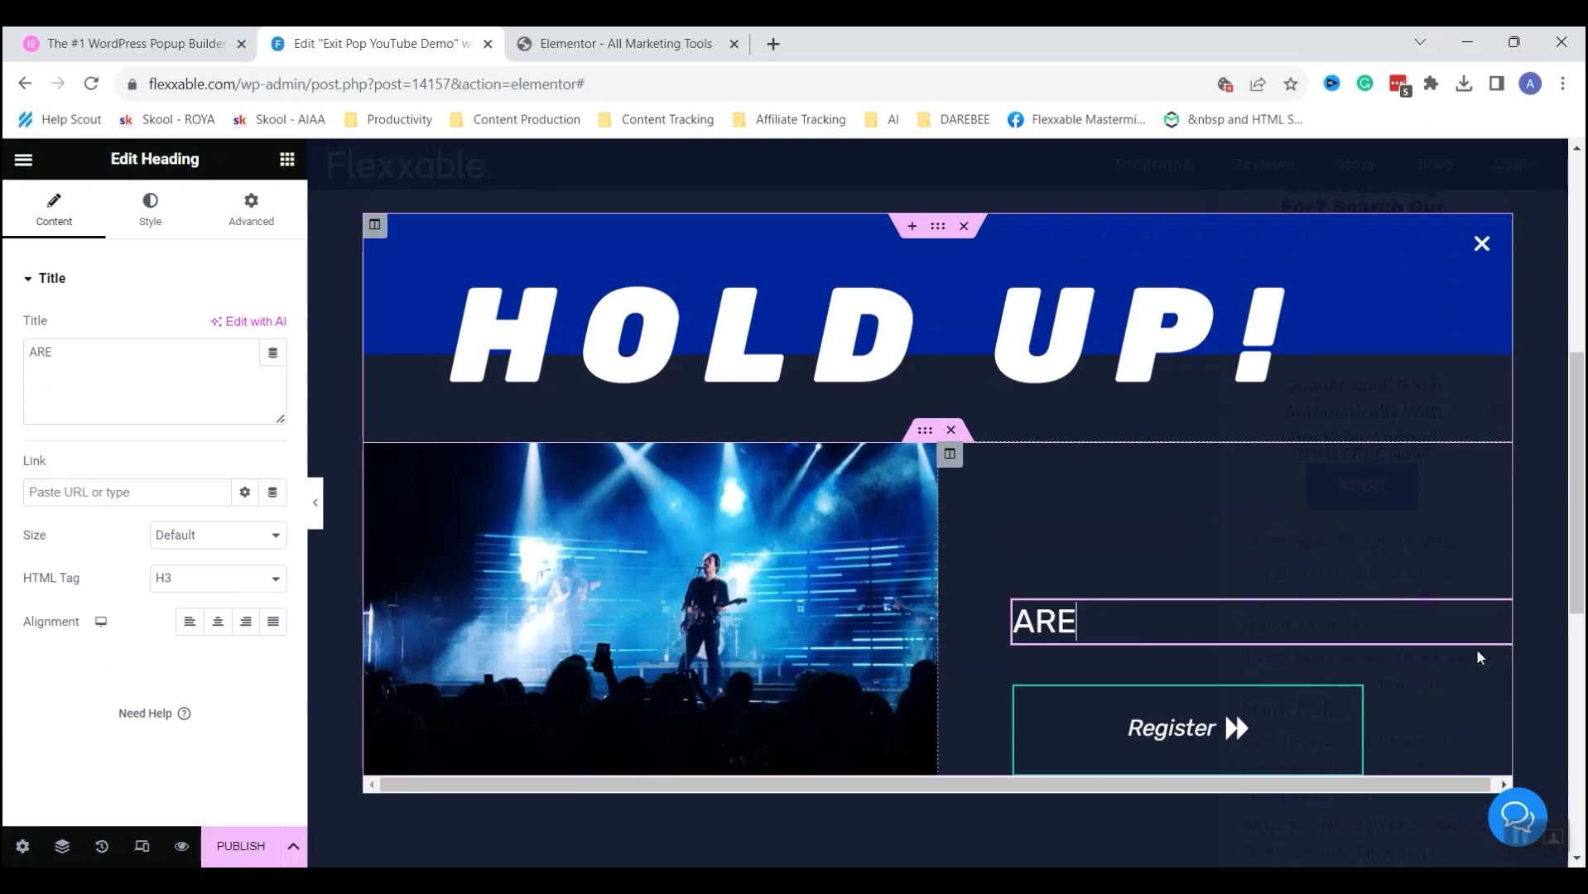
type(" YOU SURE YOU WANT TO LEAVE?")
key("Return")
key("Return")
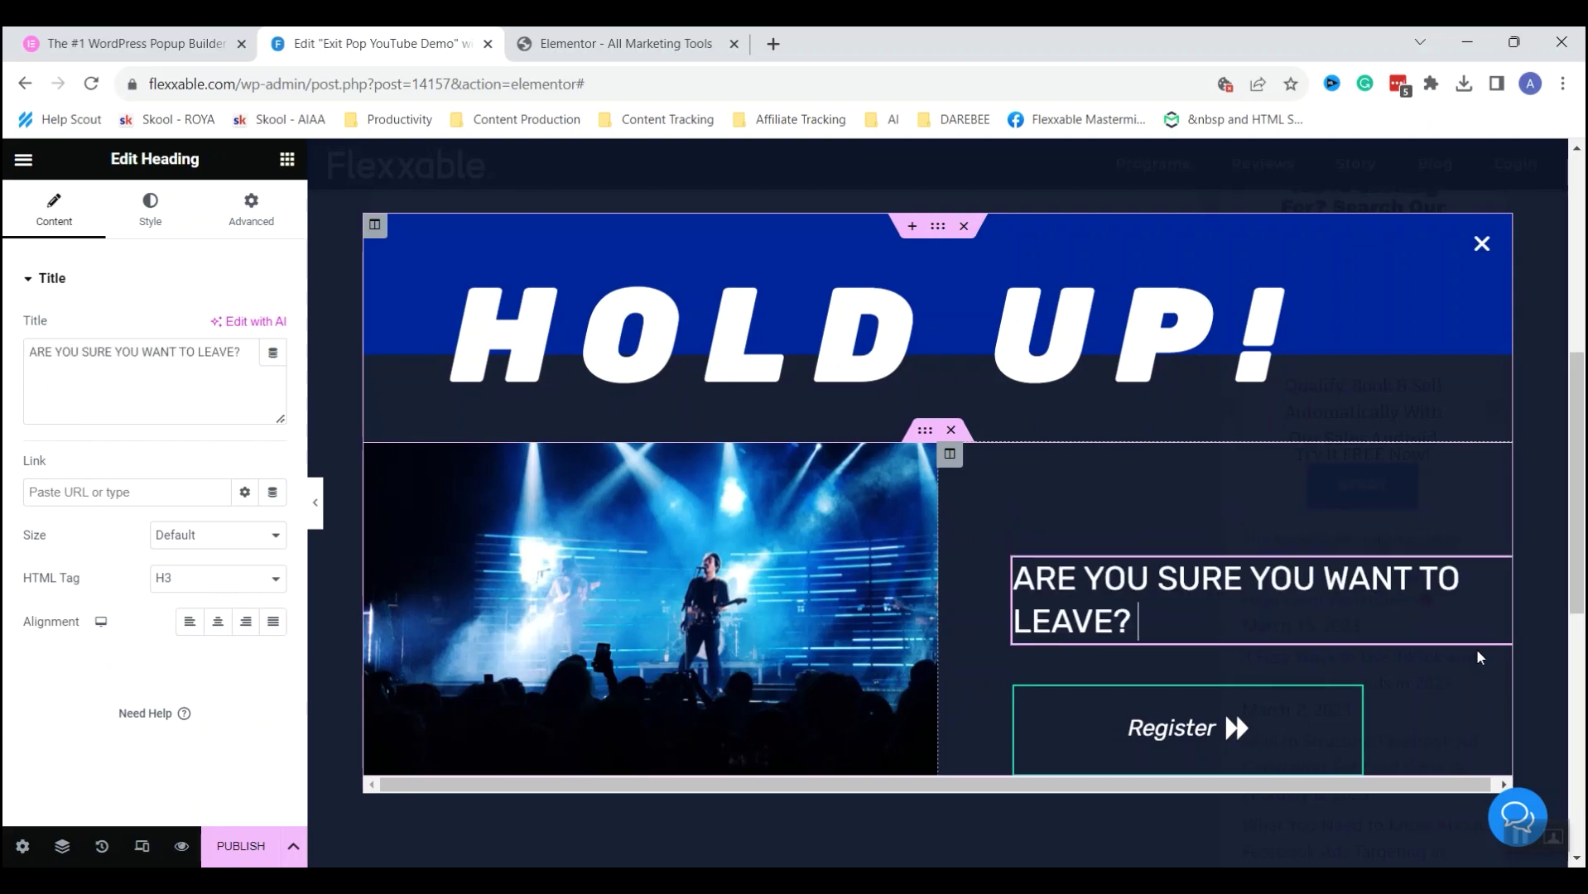
type("oUR")
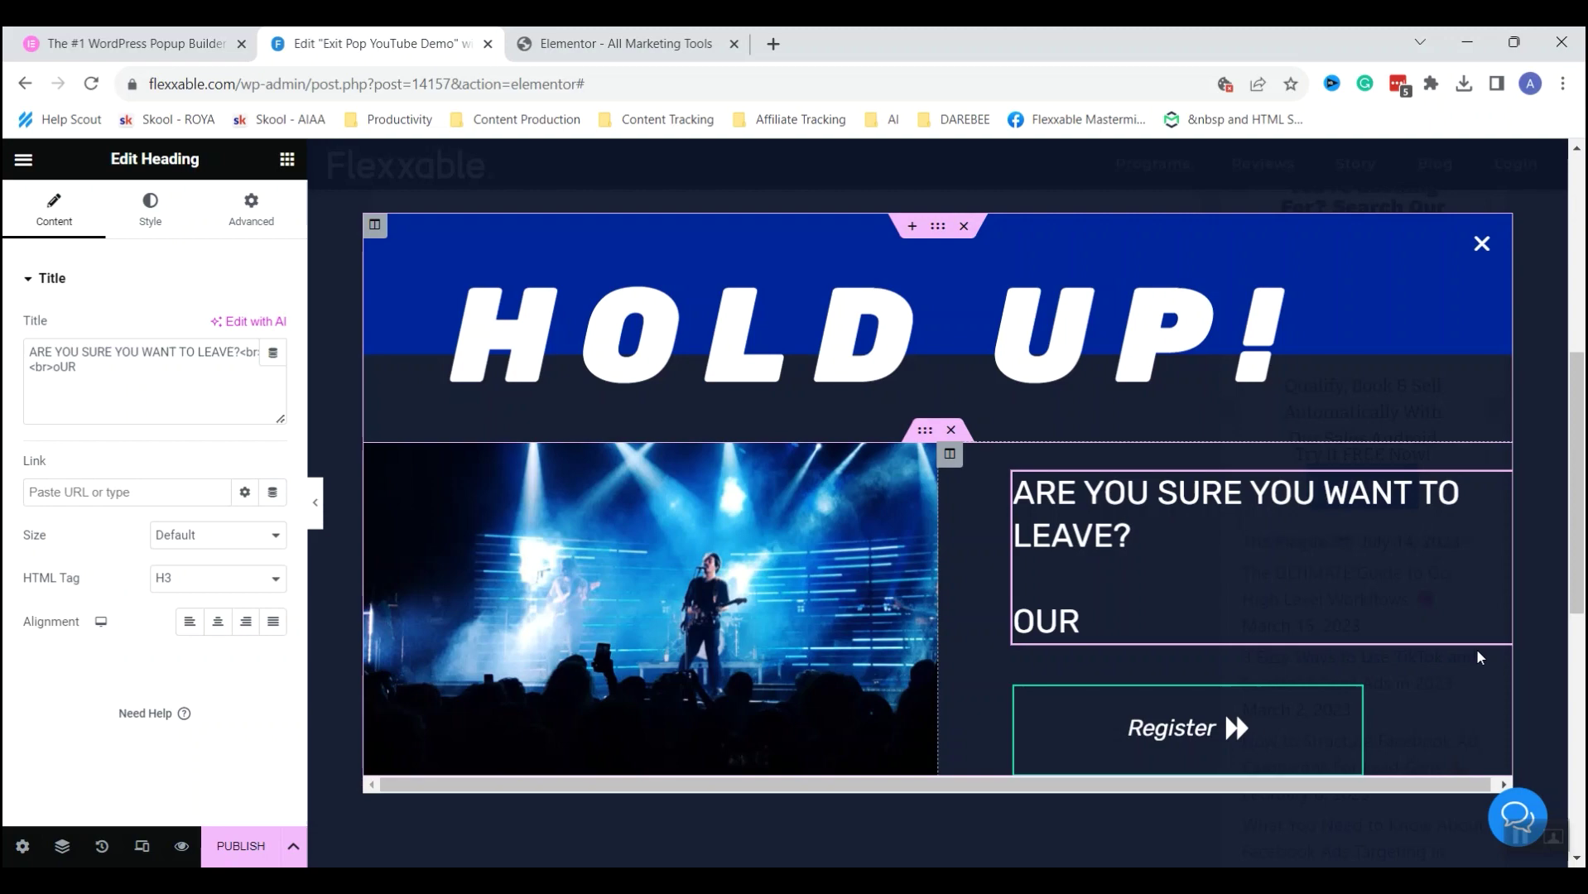
type(" 65% OFF SALE ENDS IN")
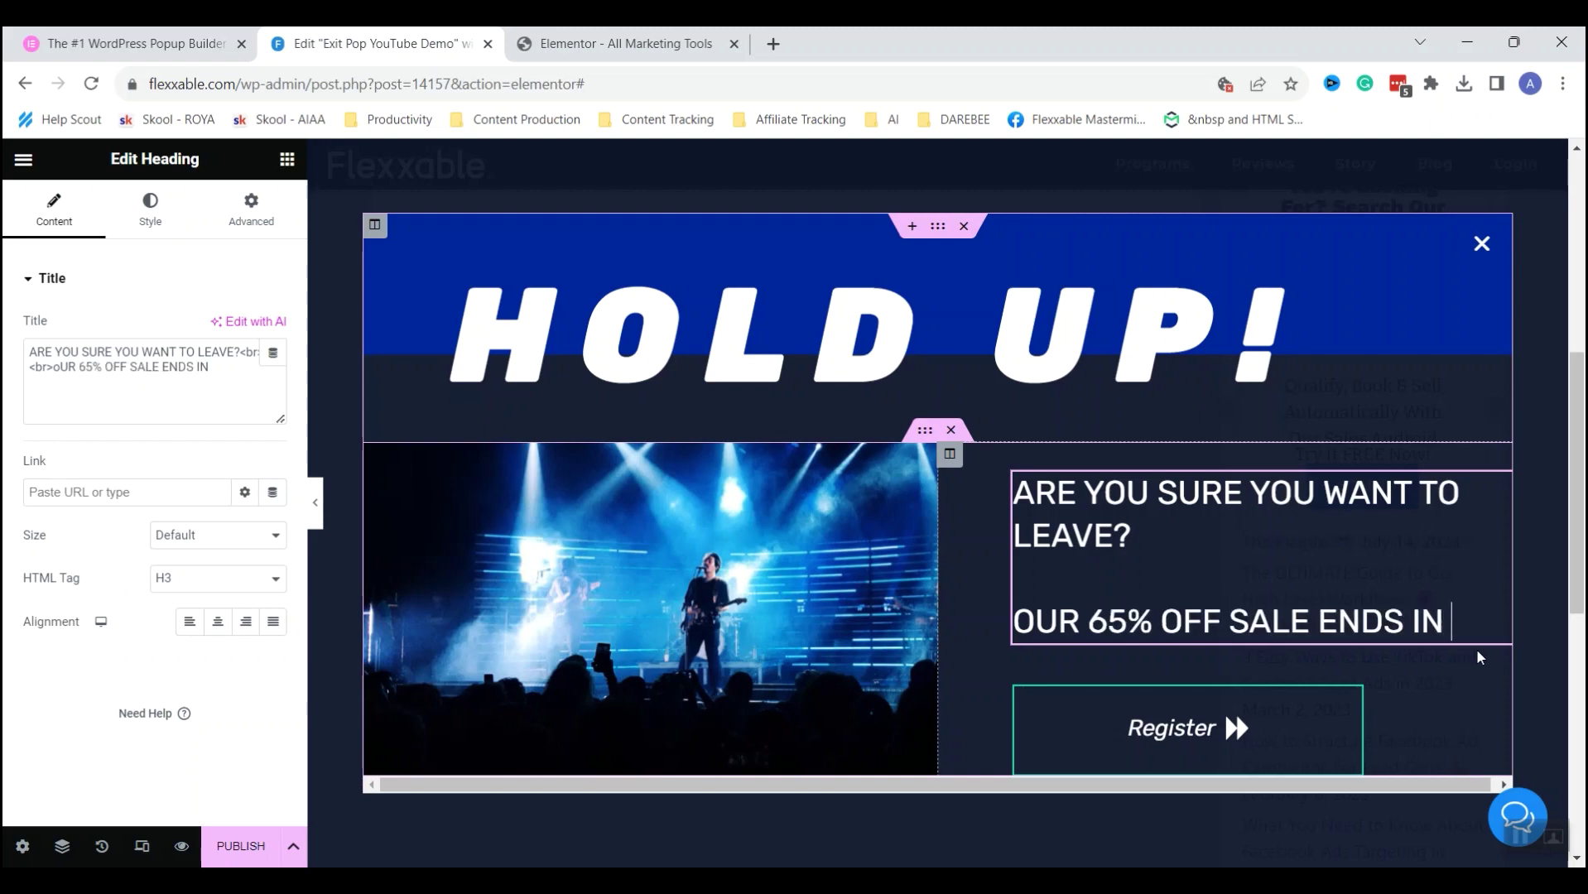
key("Return")
type("7 HOURS!")
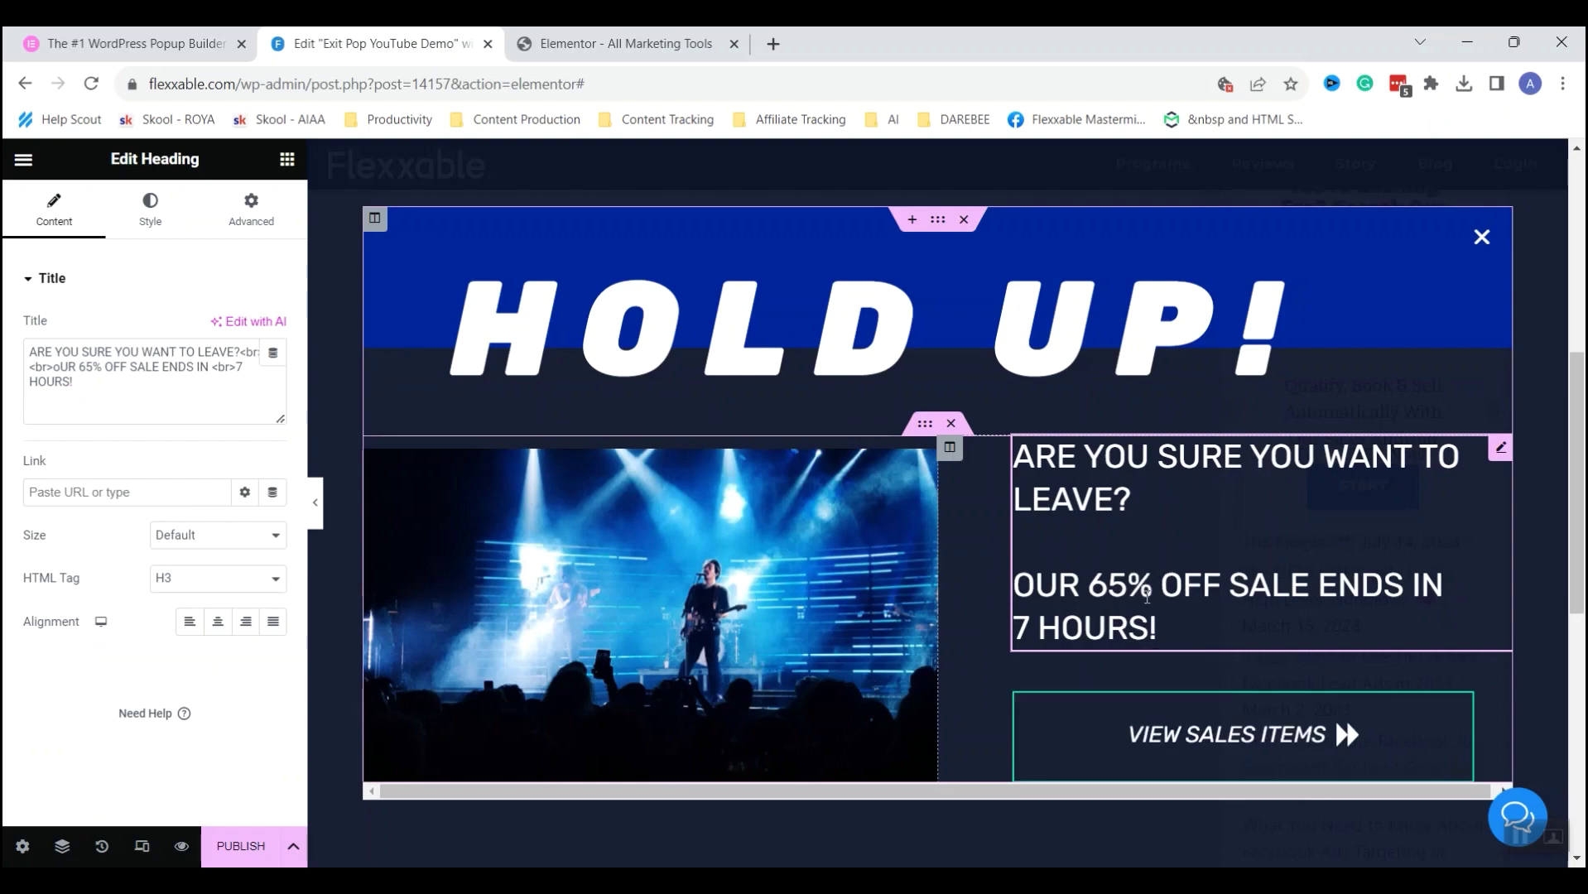
Select parts of the '7 HOURS!' line in the subheading.
left_click(1021, 628)
mouse_move(1021, 628)
left_mouse_down()
mouse_move(1158, 629)
mouse_move(1025, 629)
left_mouse_up()
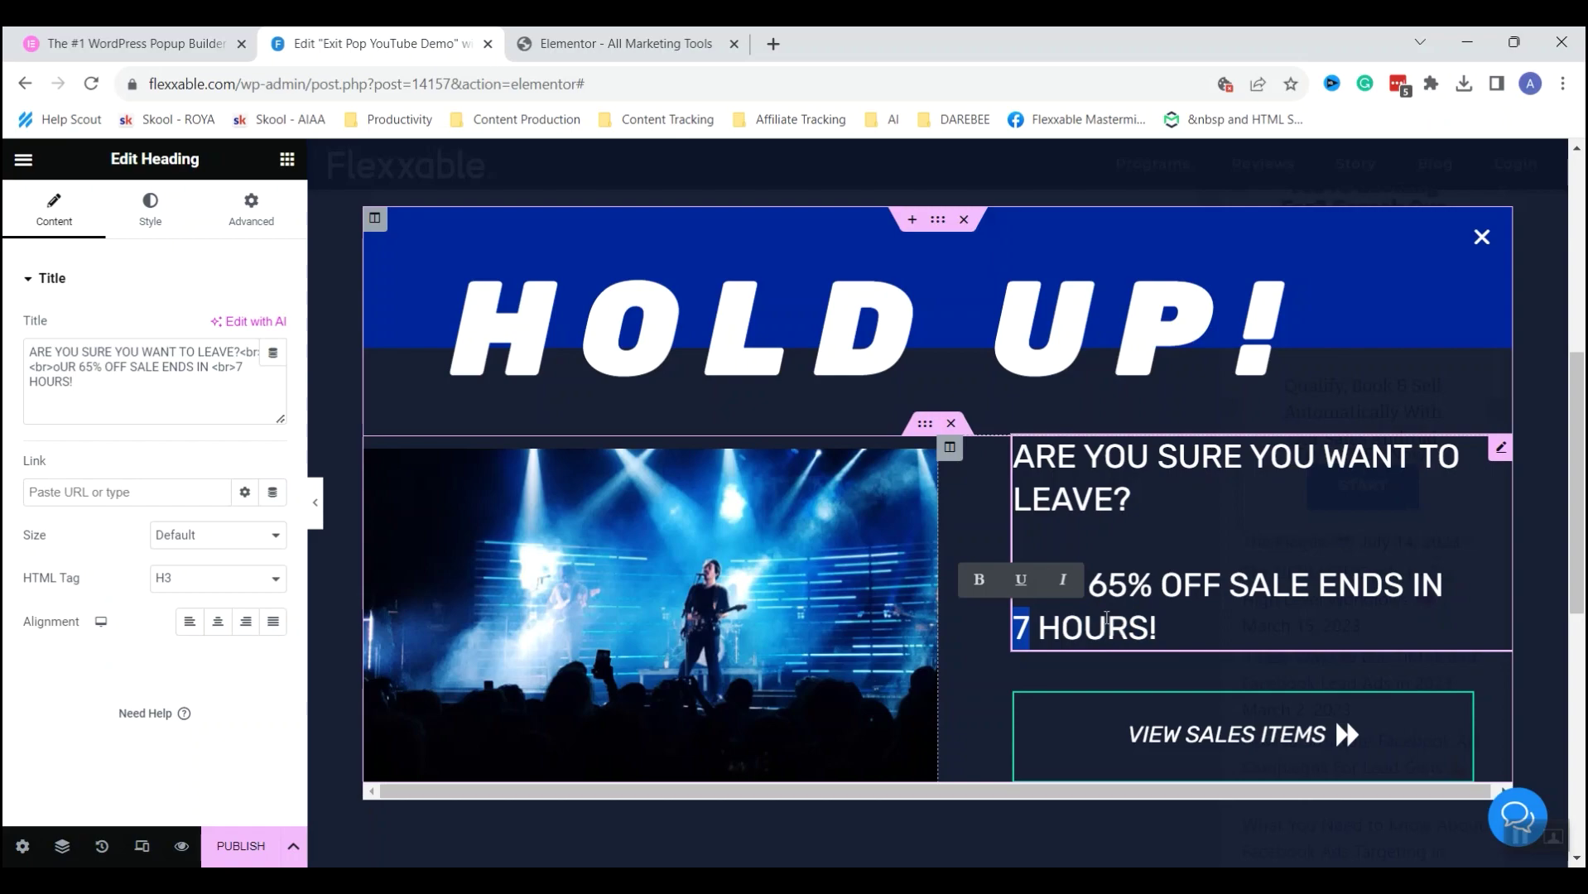
left_click(1171, 668)
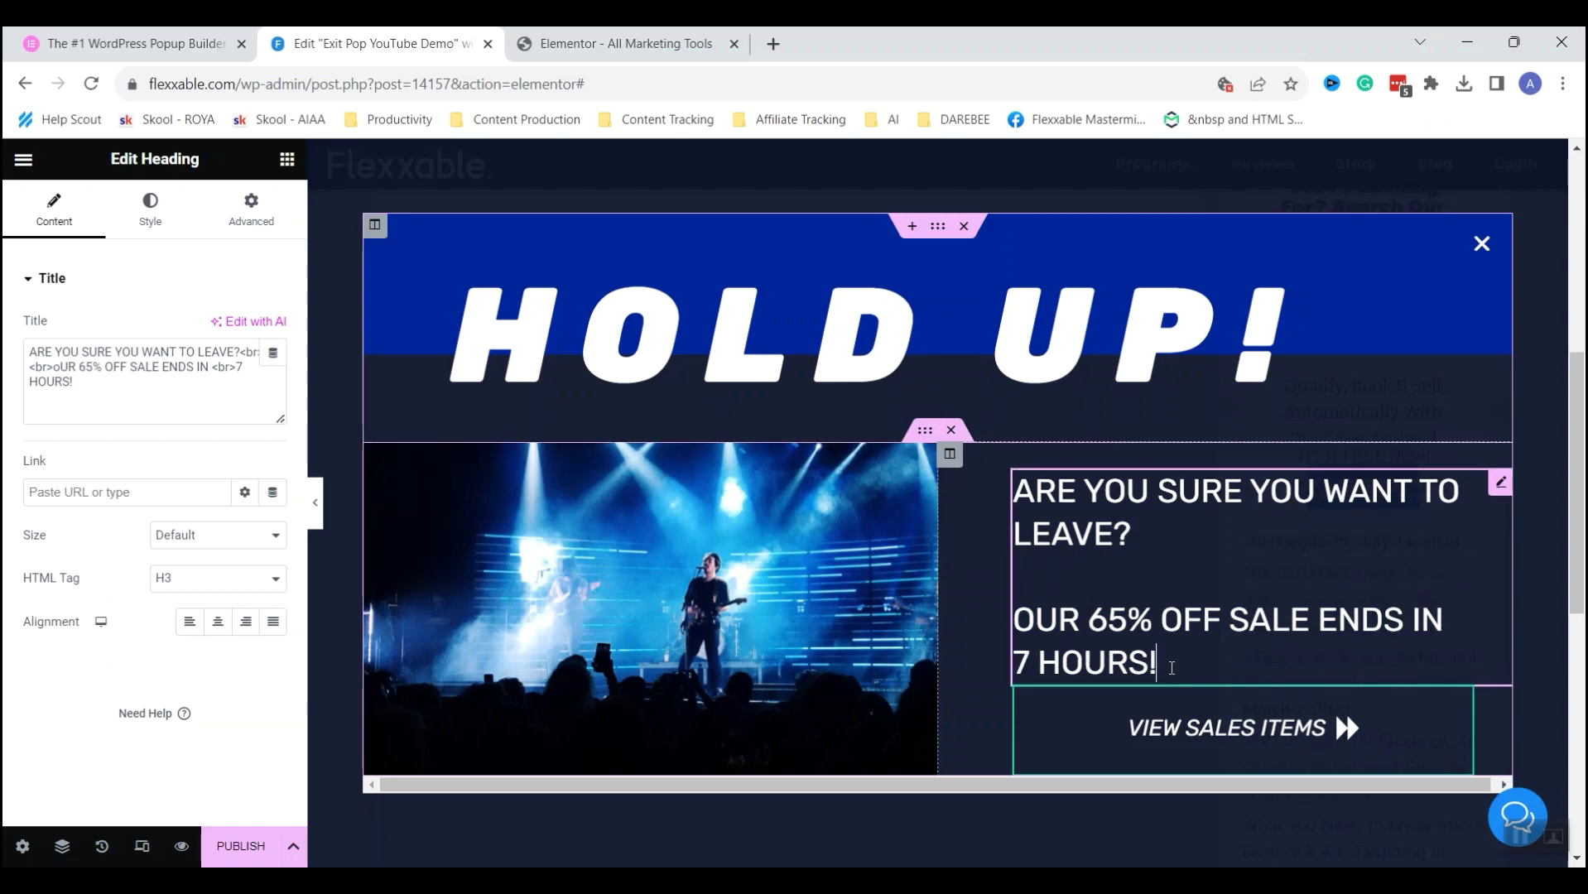
left_click_drag(1027, 662, 1196, 655)
Resize the concert image column so the Column Width reads 54.12%.
left_click(927, 454)
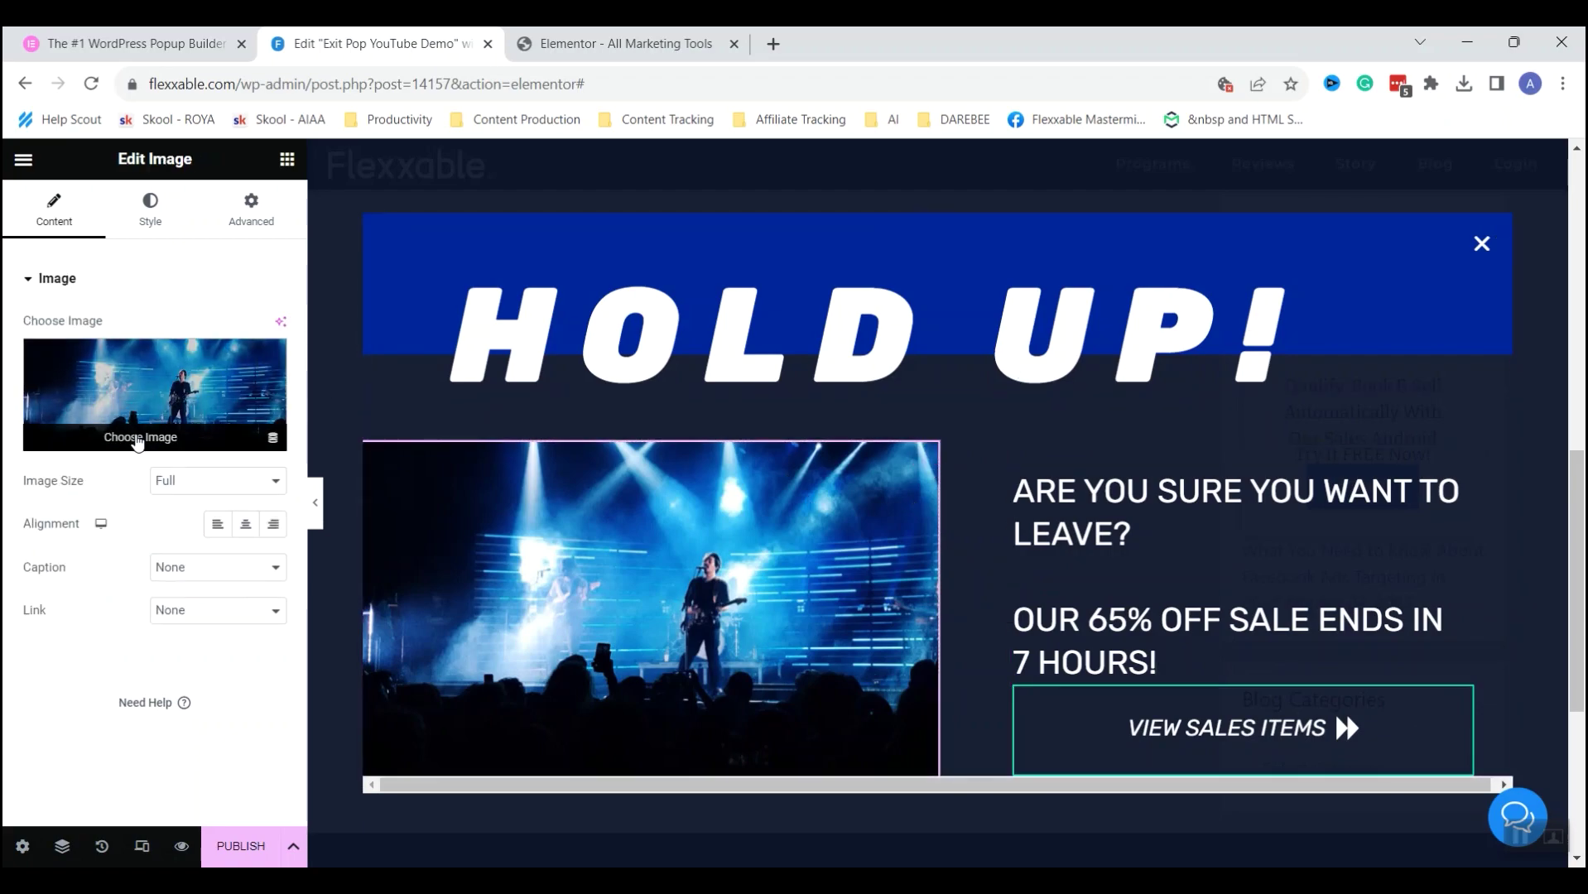
left_click(176, 445)
left_click(1532, 197)
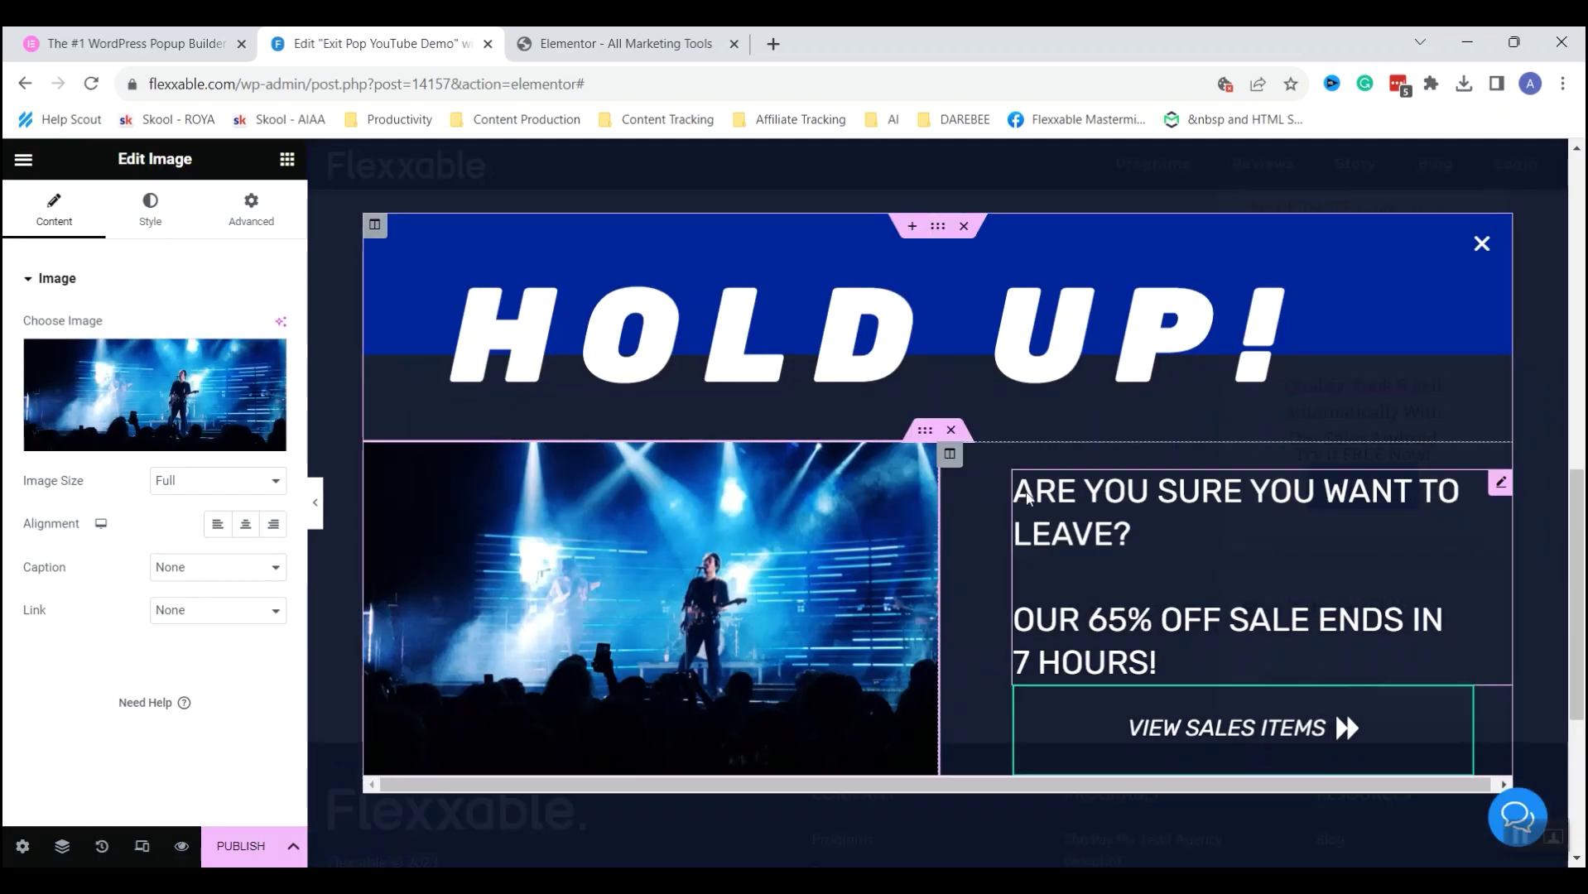
left_click(949, 457)
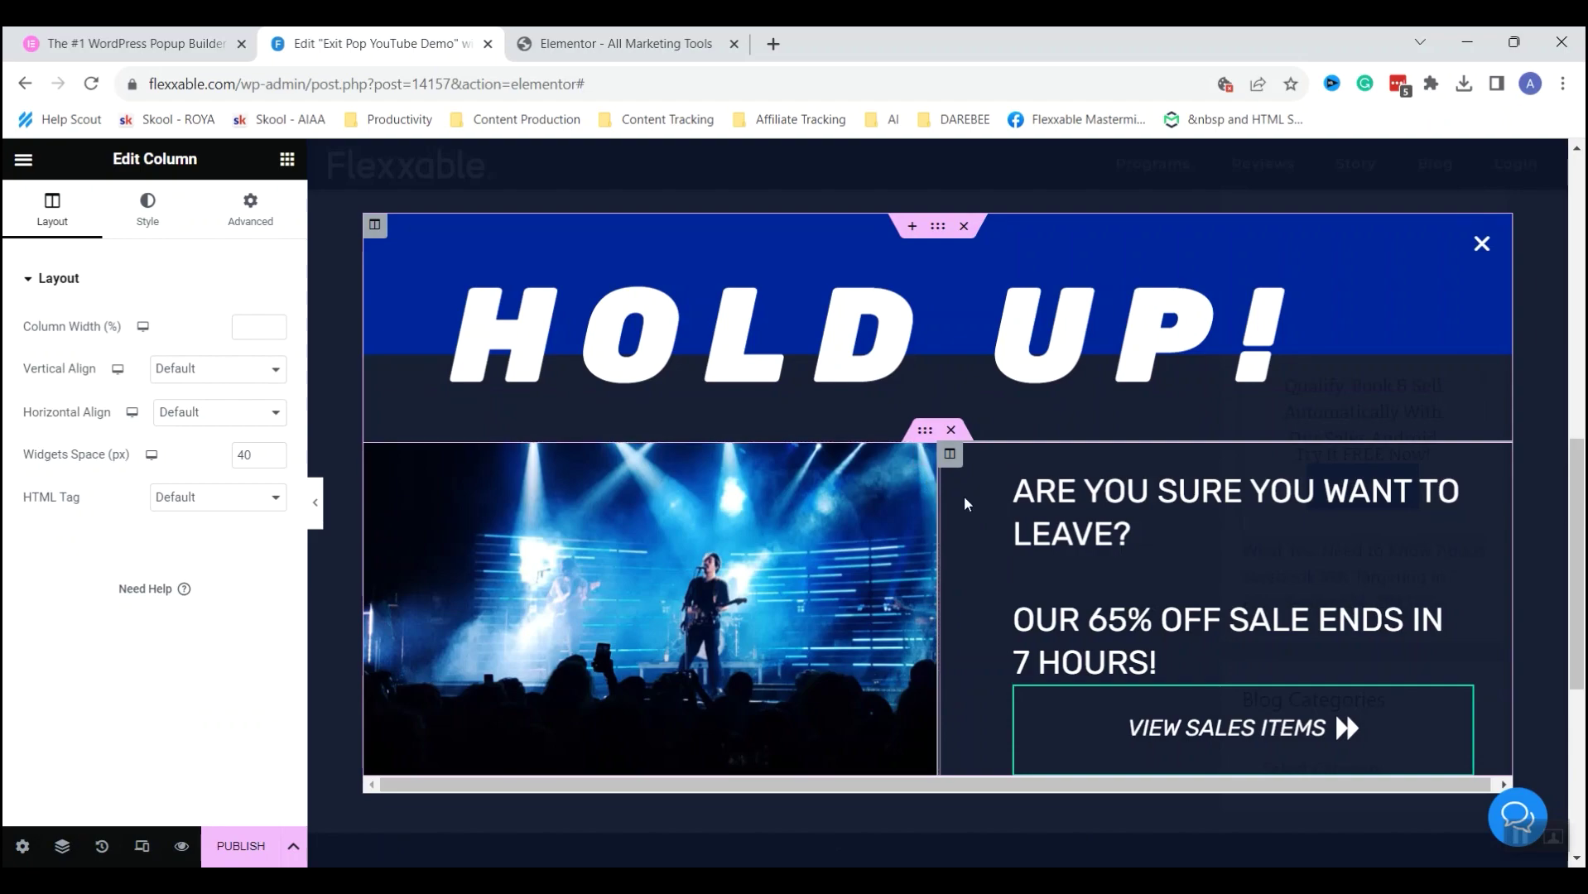
left_click_drag(943, 492, 893, 497)
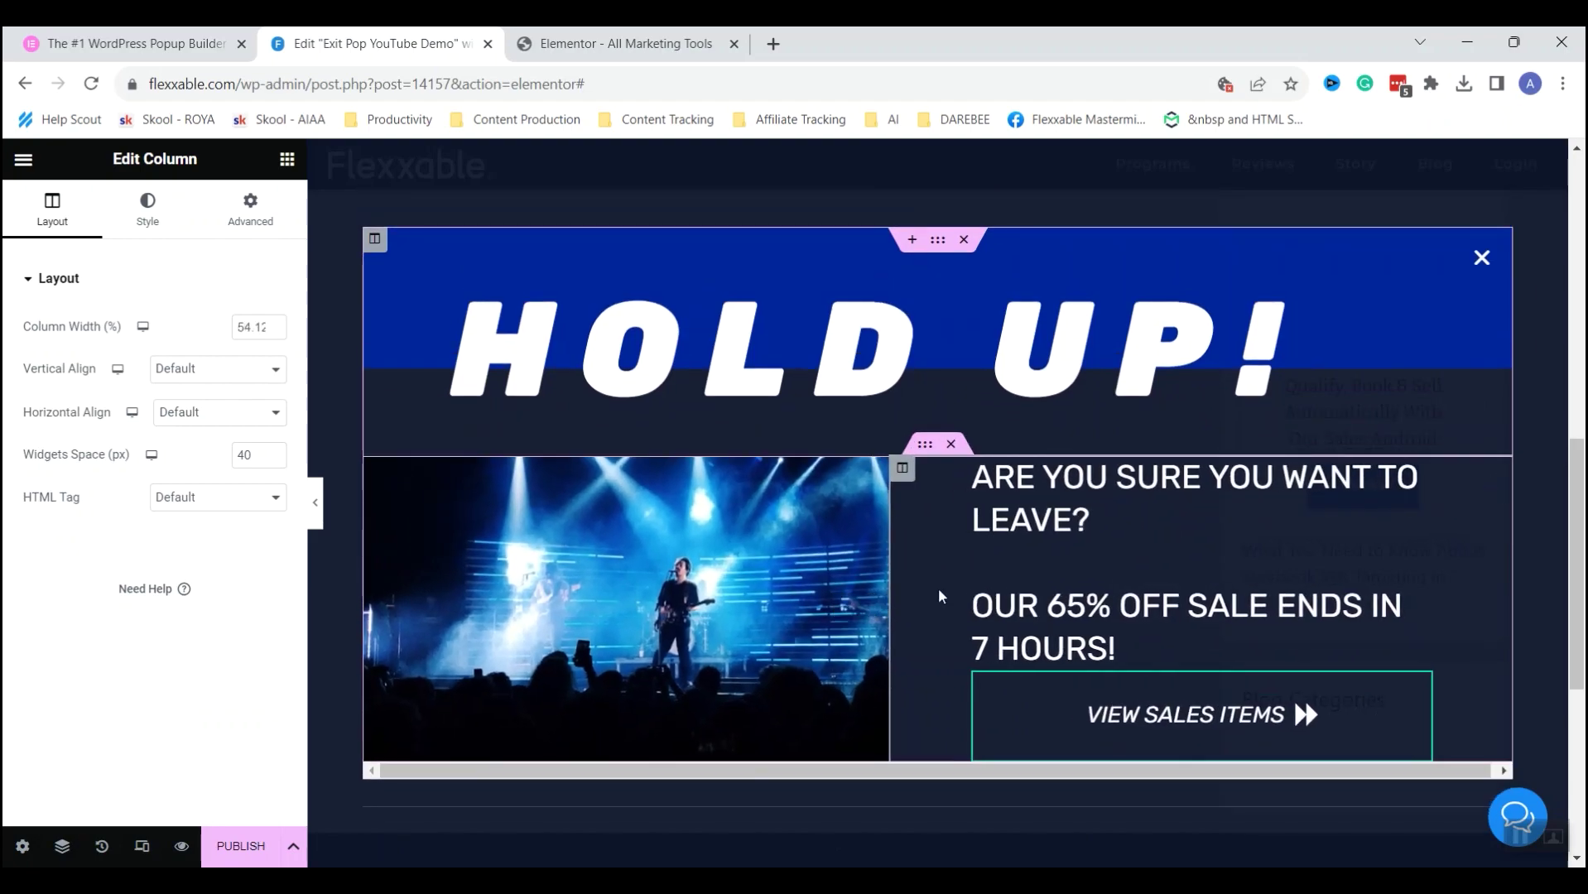
Preview the popup at mobile width and select the sale message heading.
left_click(142, 847)
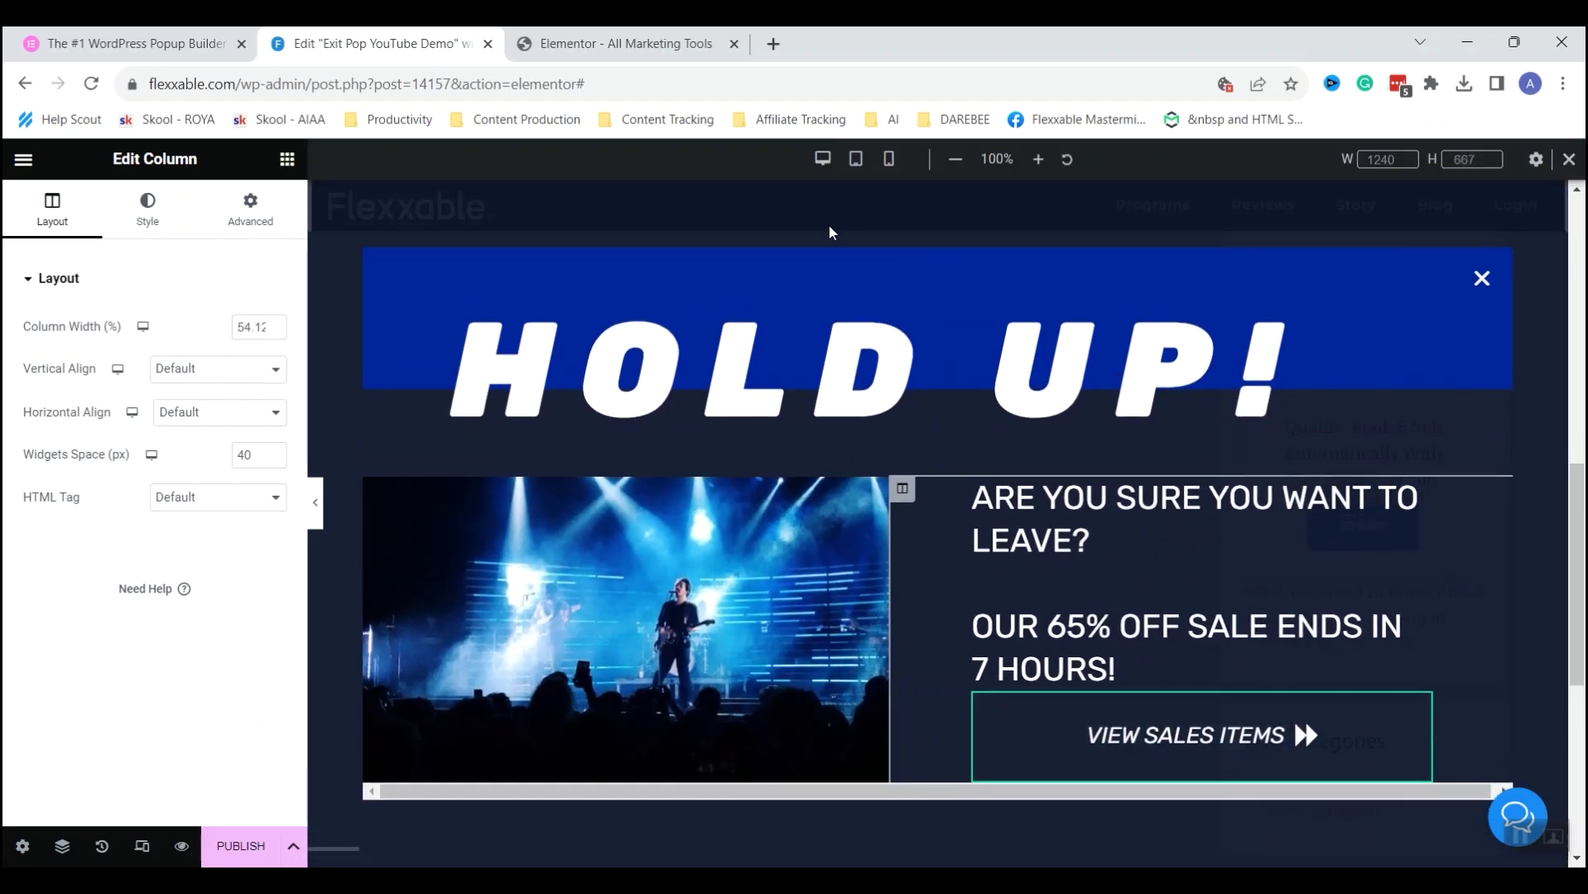
left_click(857, 163)
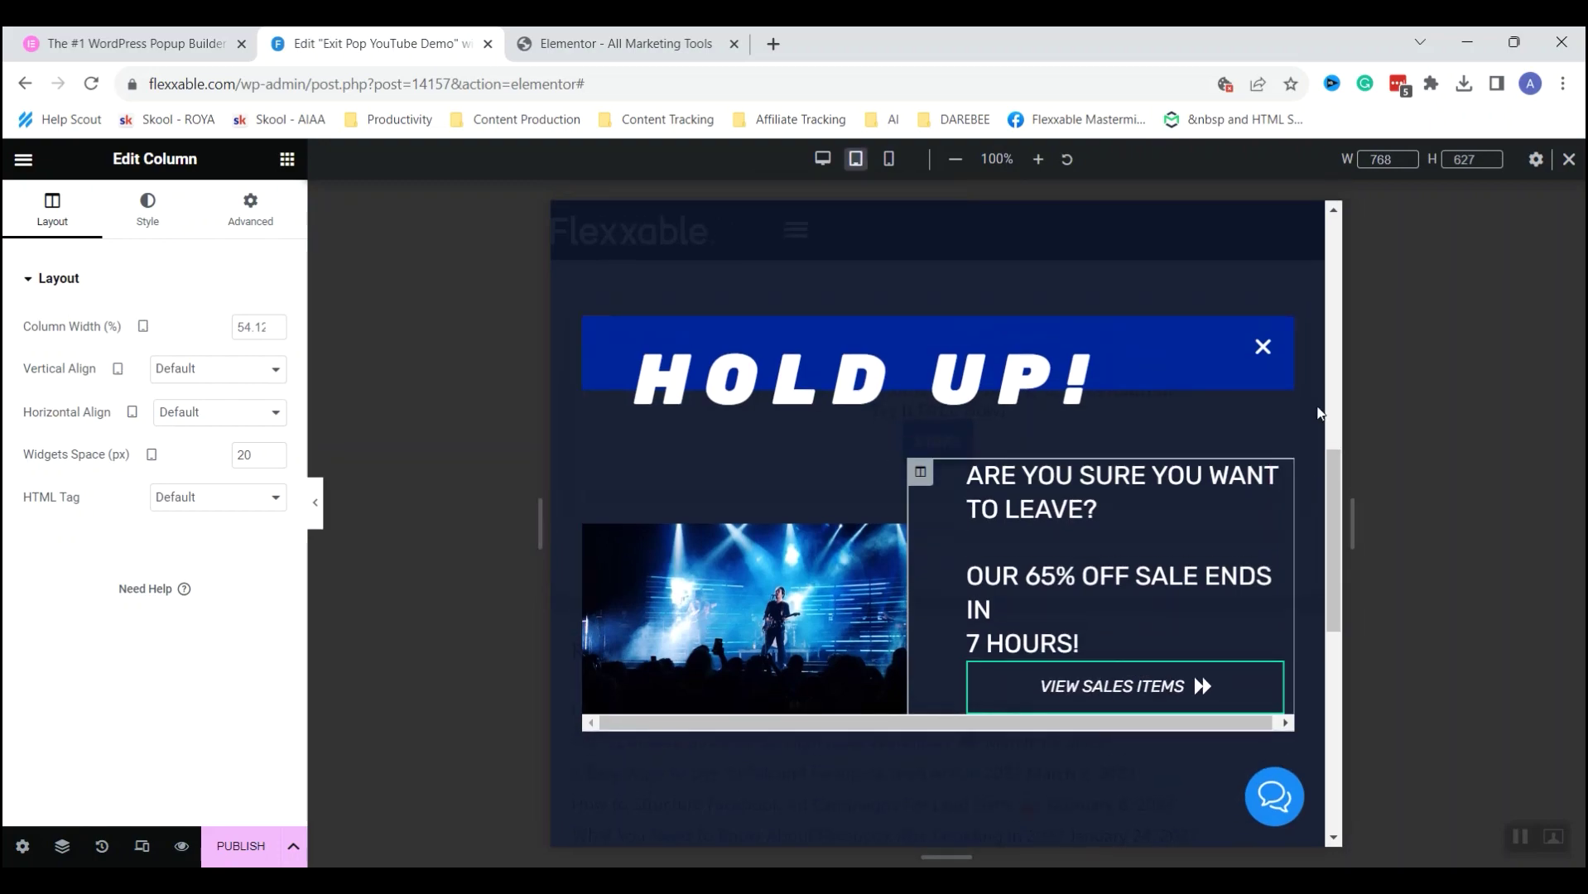
left_click(887, 162)
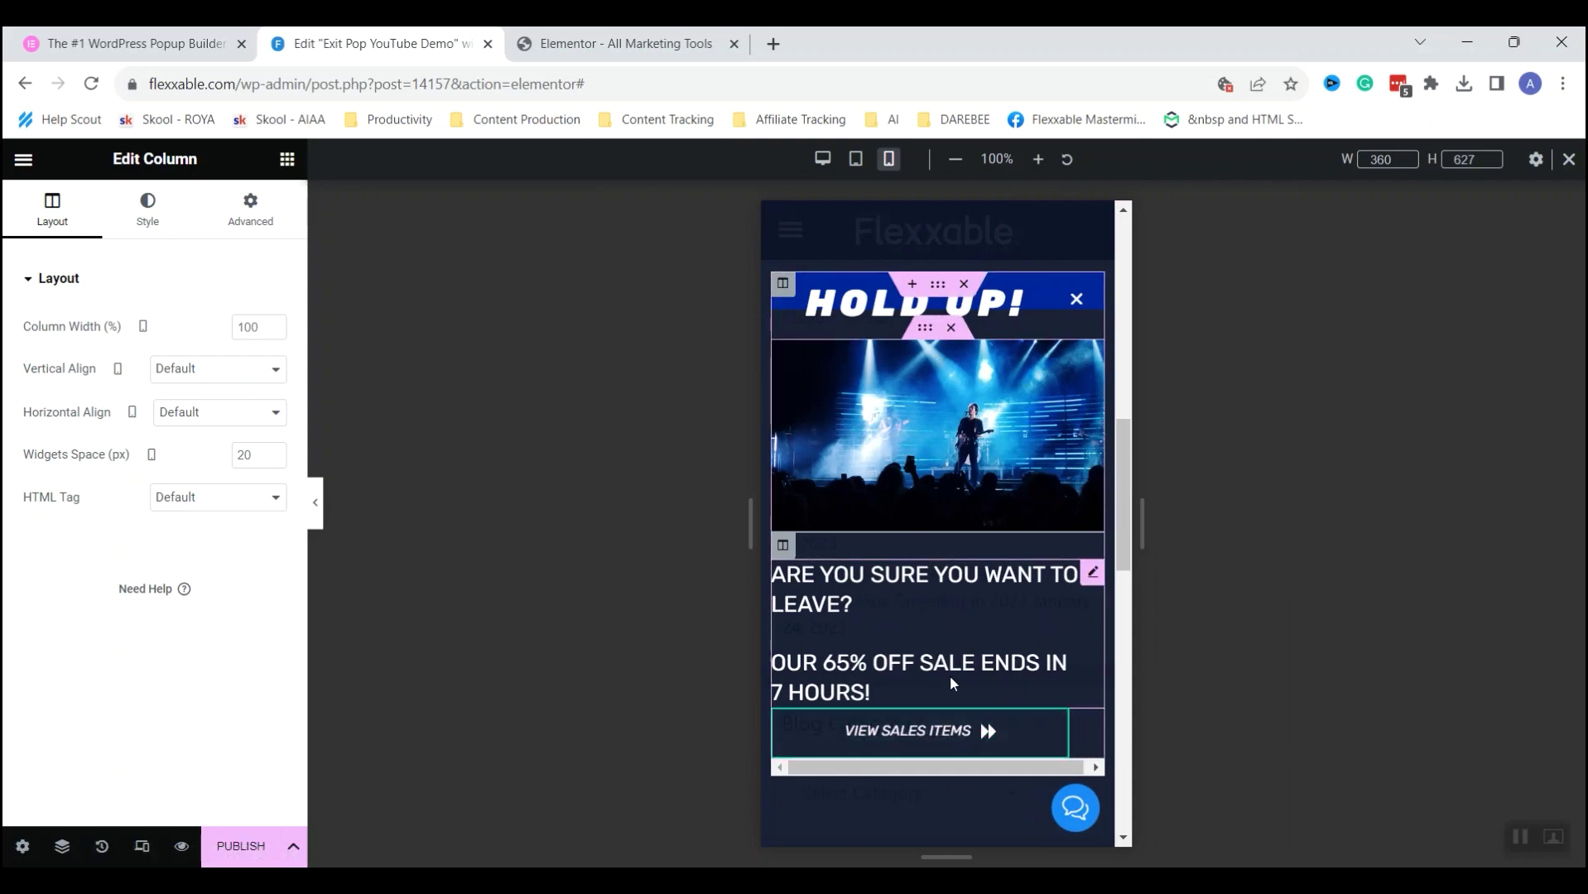
left_click(915, 732)
left_click(828, 638)
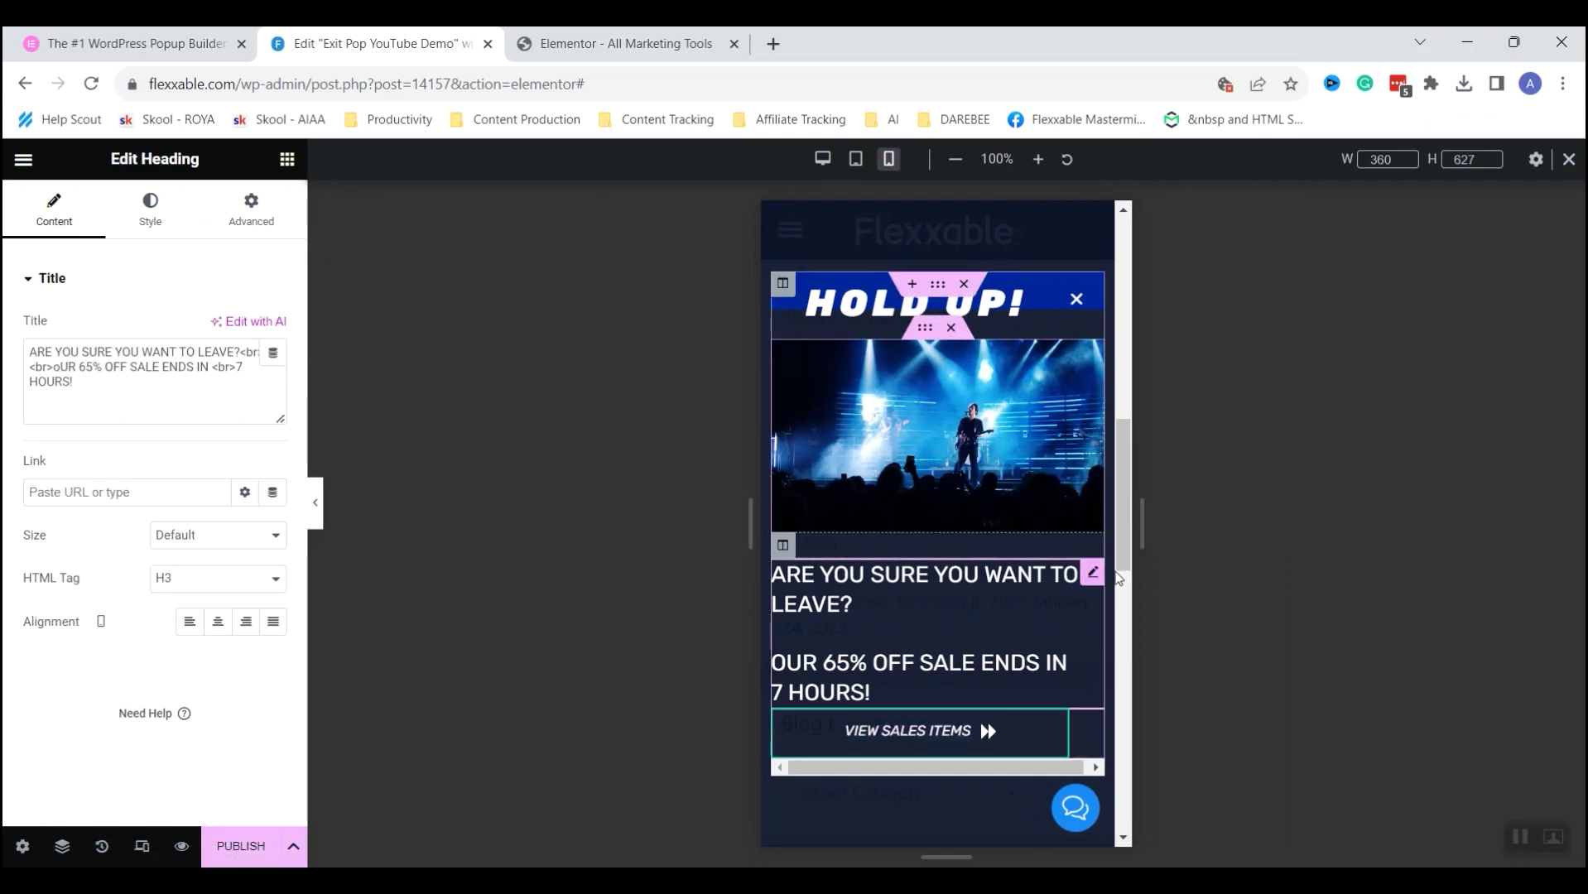
Set the heading's Advanced bottom padding to 20 px.
left_click(244, 213)
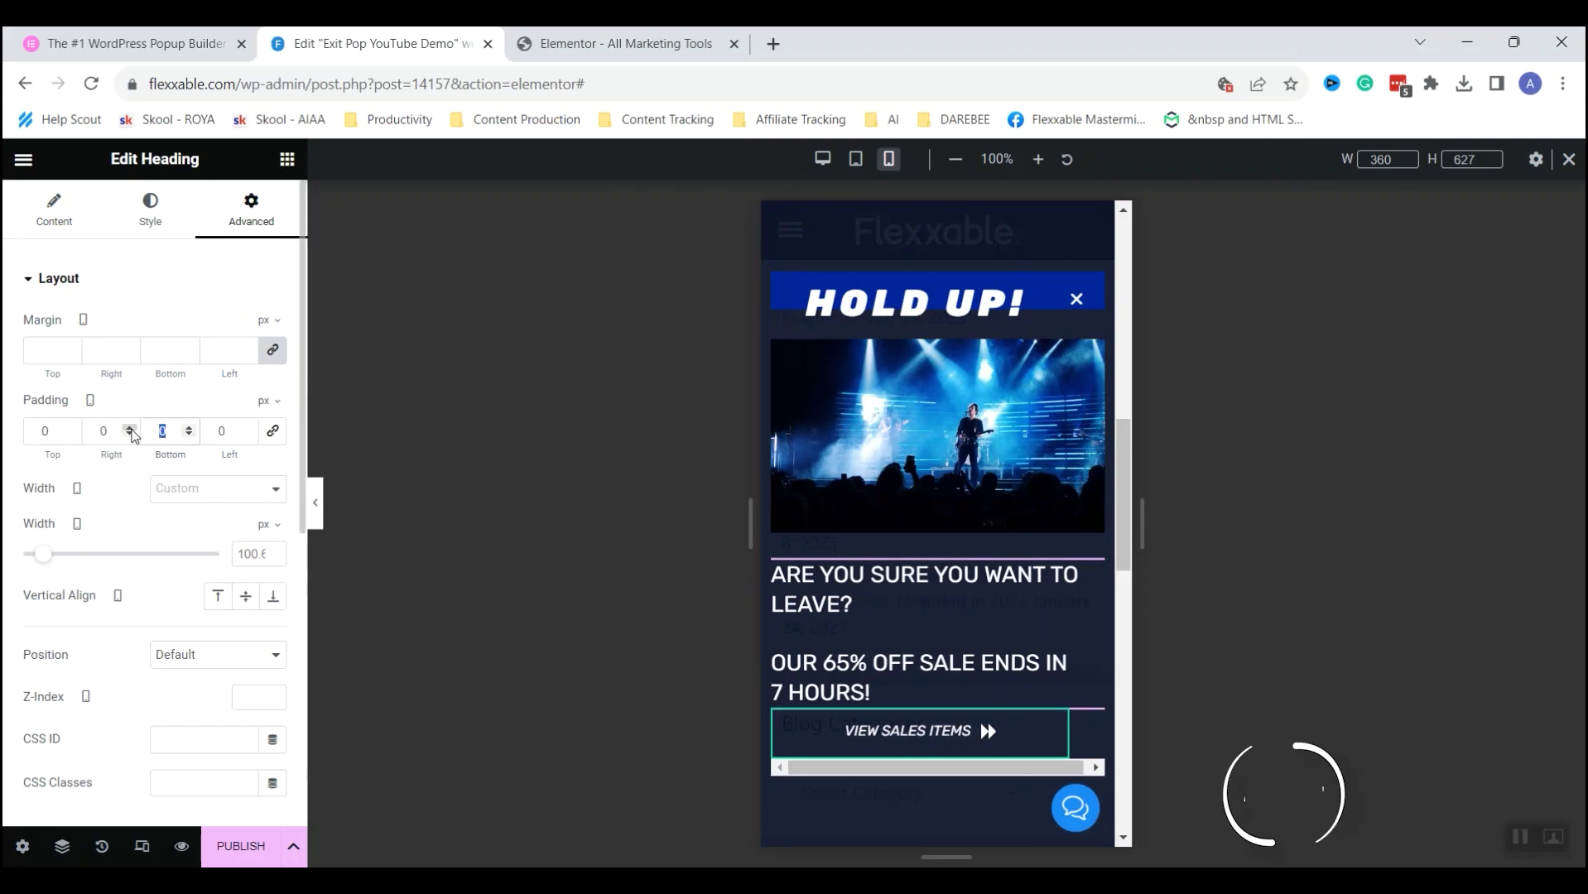
double_click(164, 430)
type("21")
key("BackSpace")
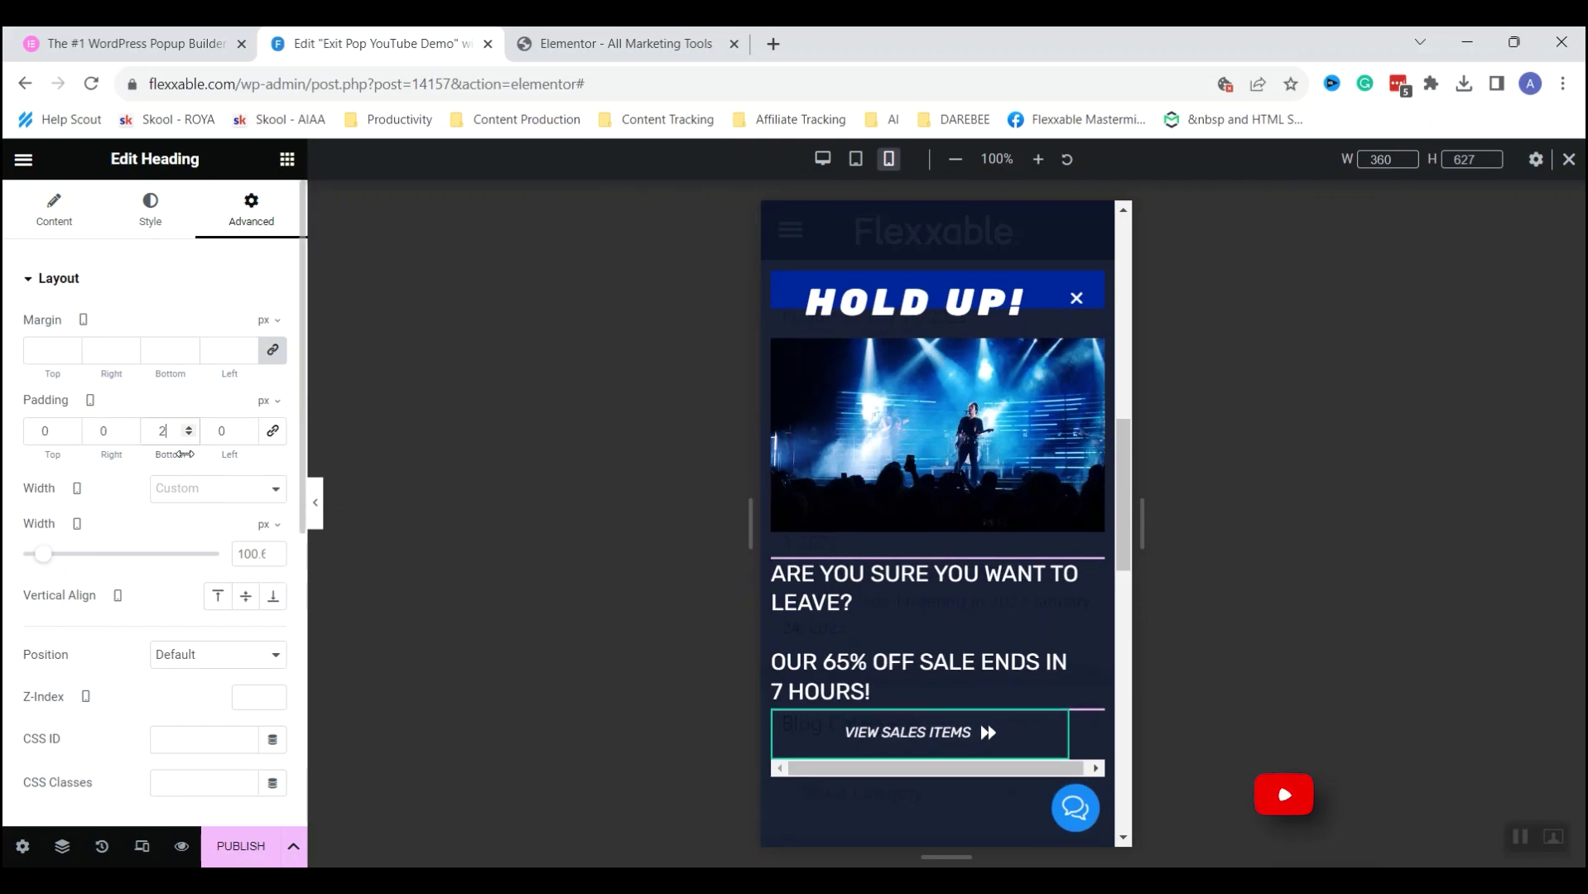
type("0")
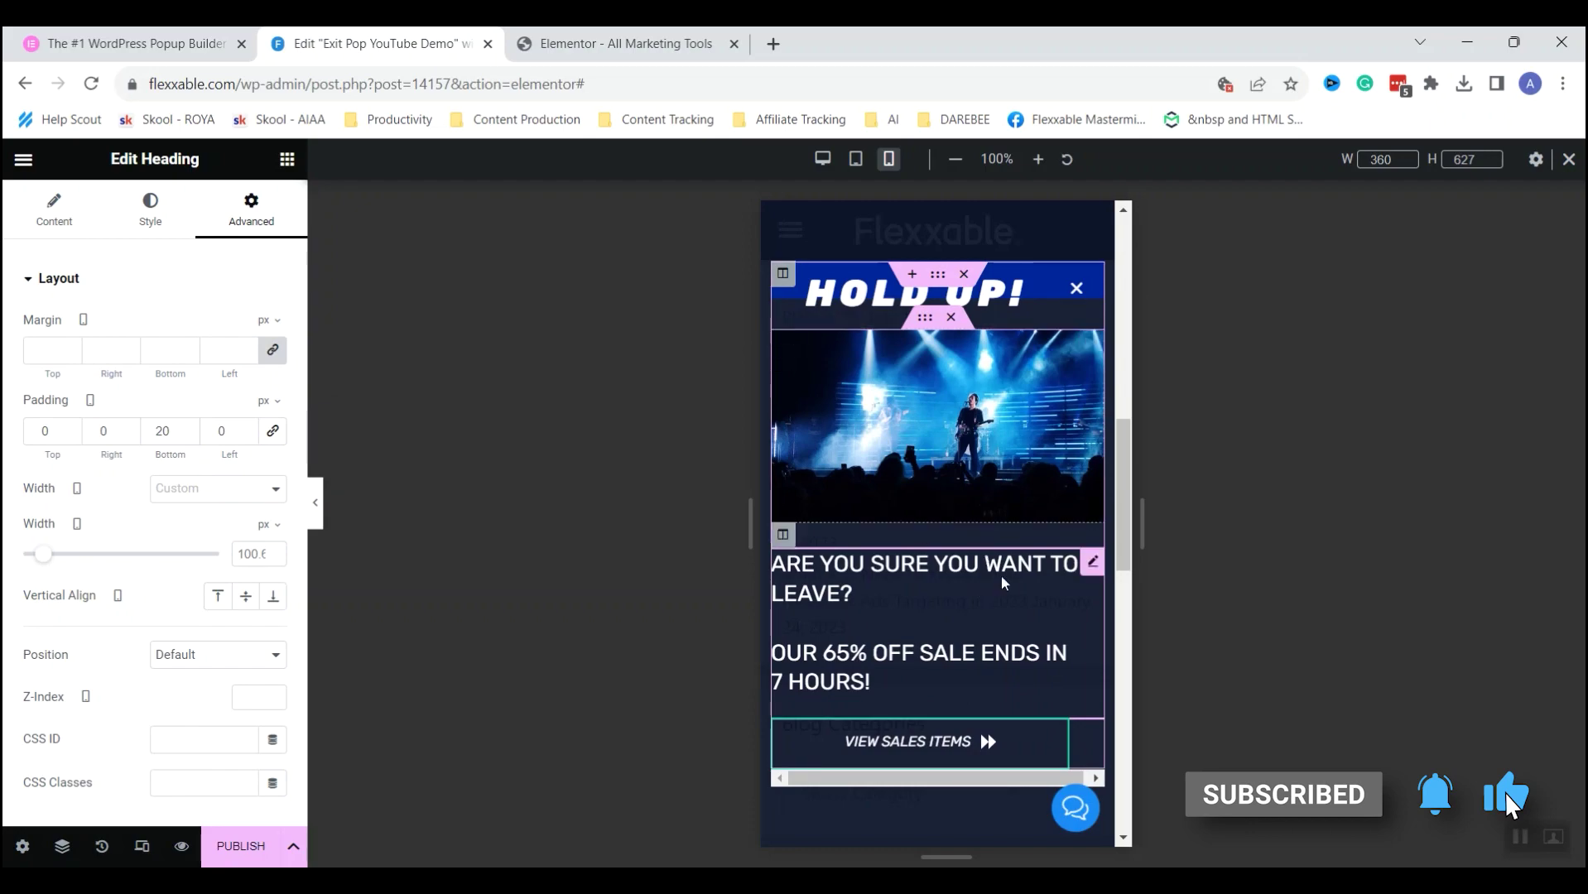
scroll(975, 572, "down", 3)
scroll(890, 663, "up", 2)
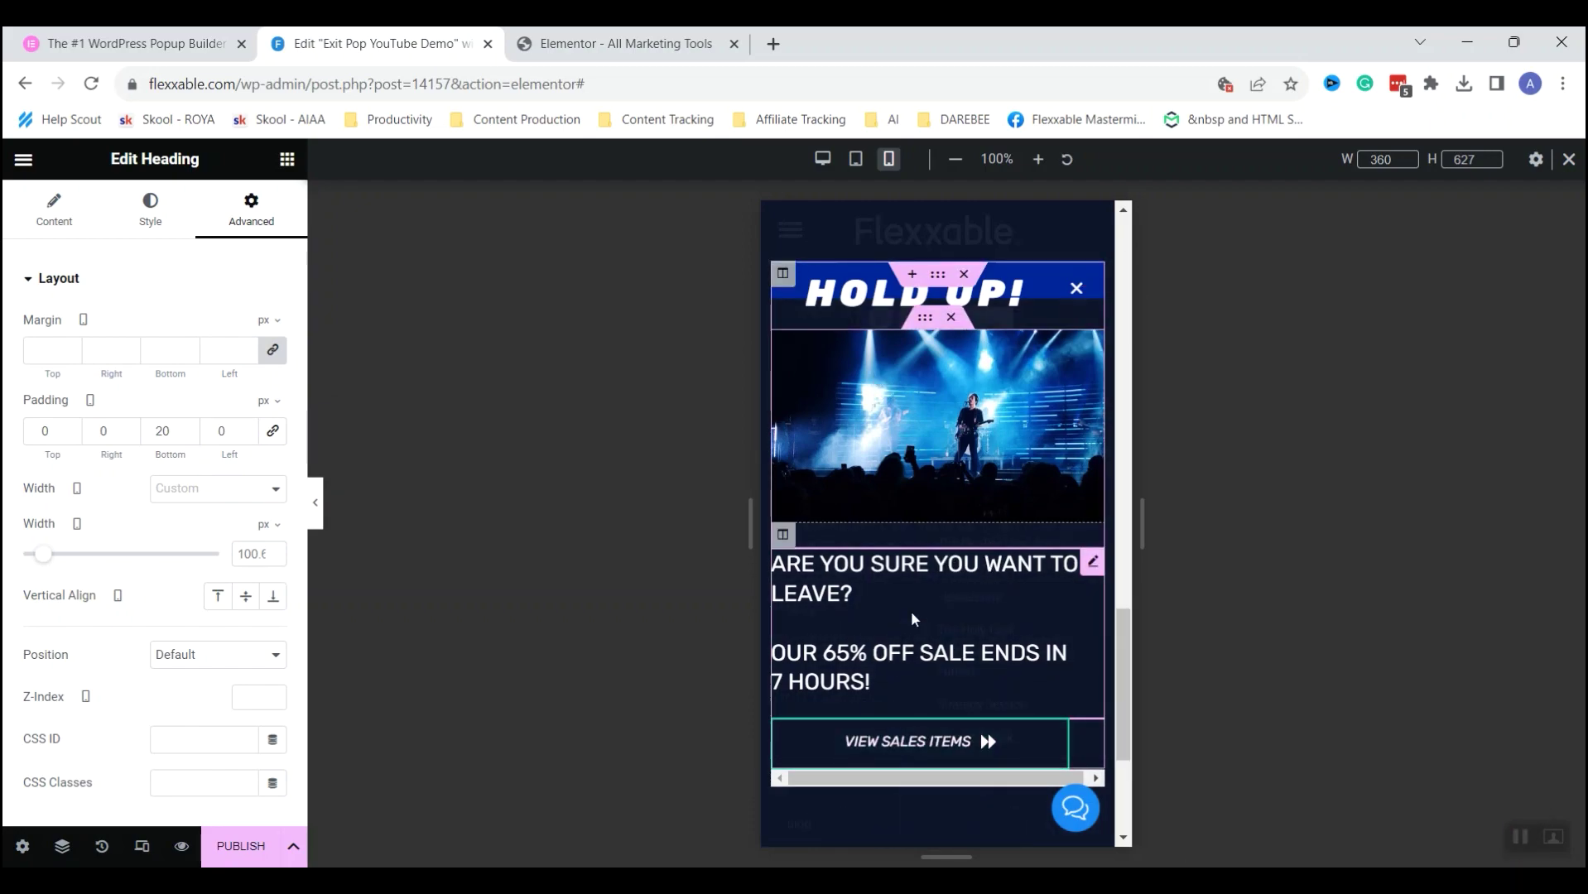
scroll(911, 625, "up", 2)
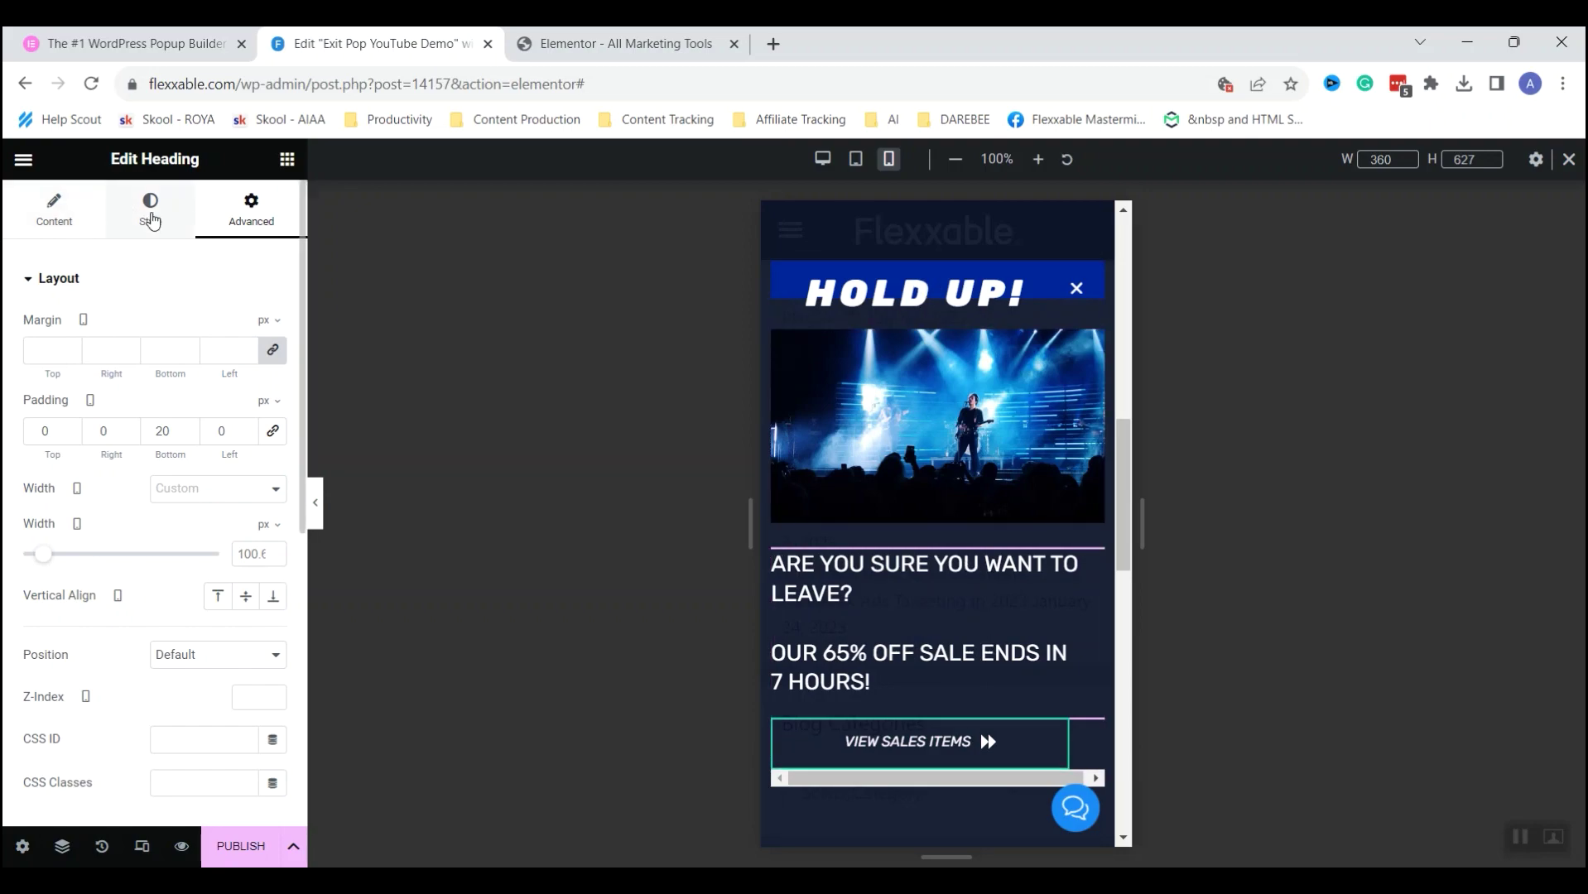
Select the popup section and bring up Display Conditions from the Publish menu.
left_click(62, 209)
left_click(939, 273)
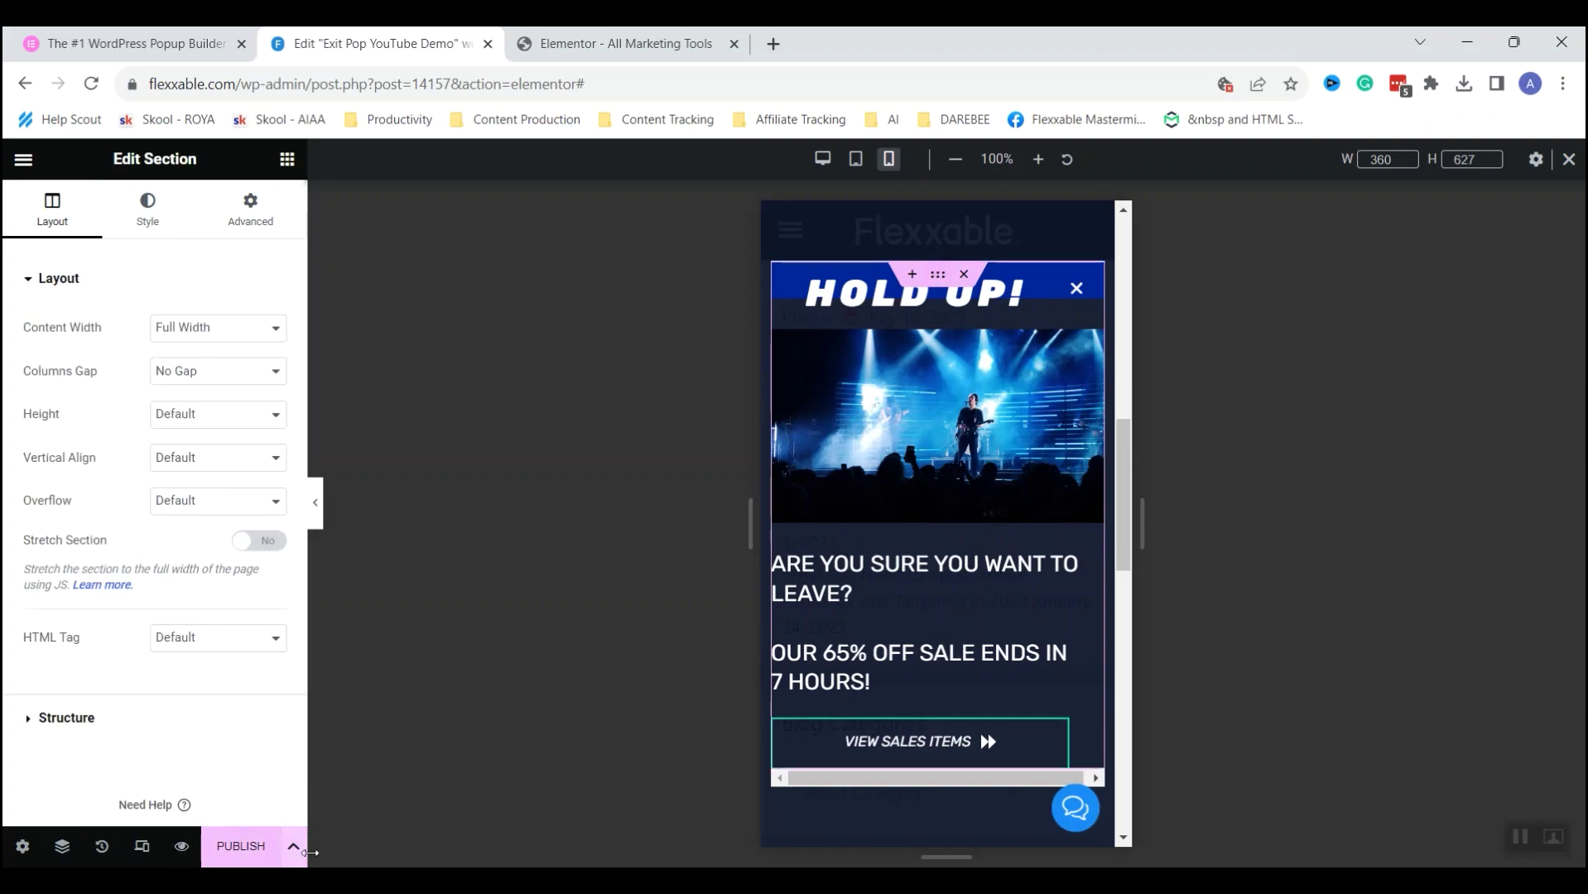
left_click(293, 849)
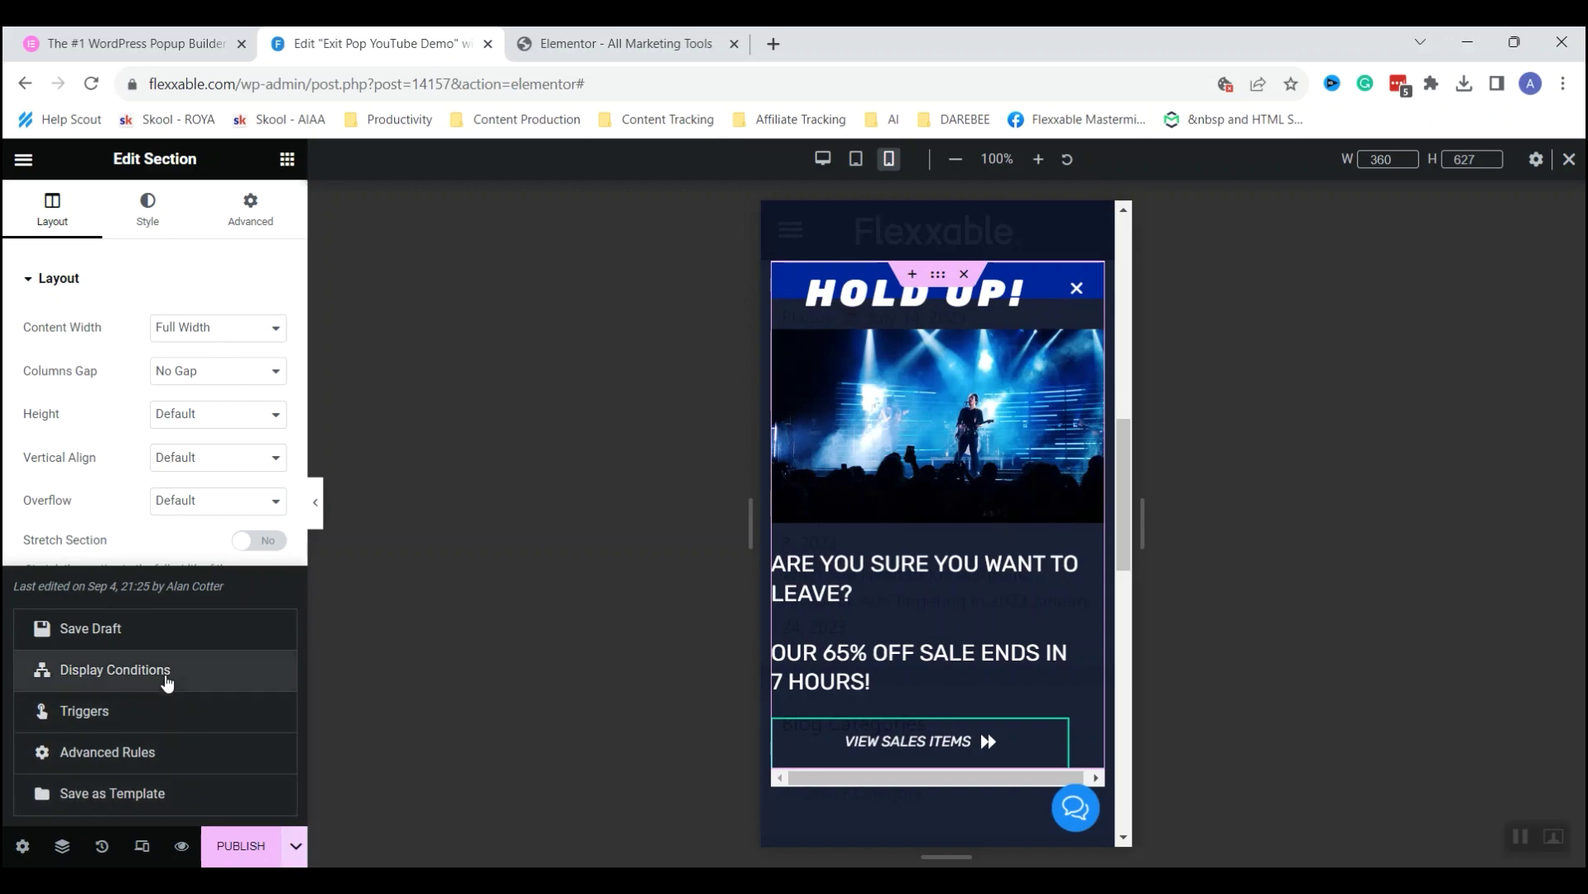
left_click(166, 679)
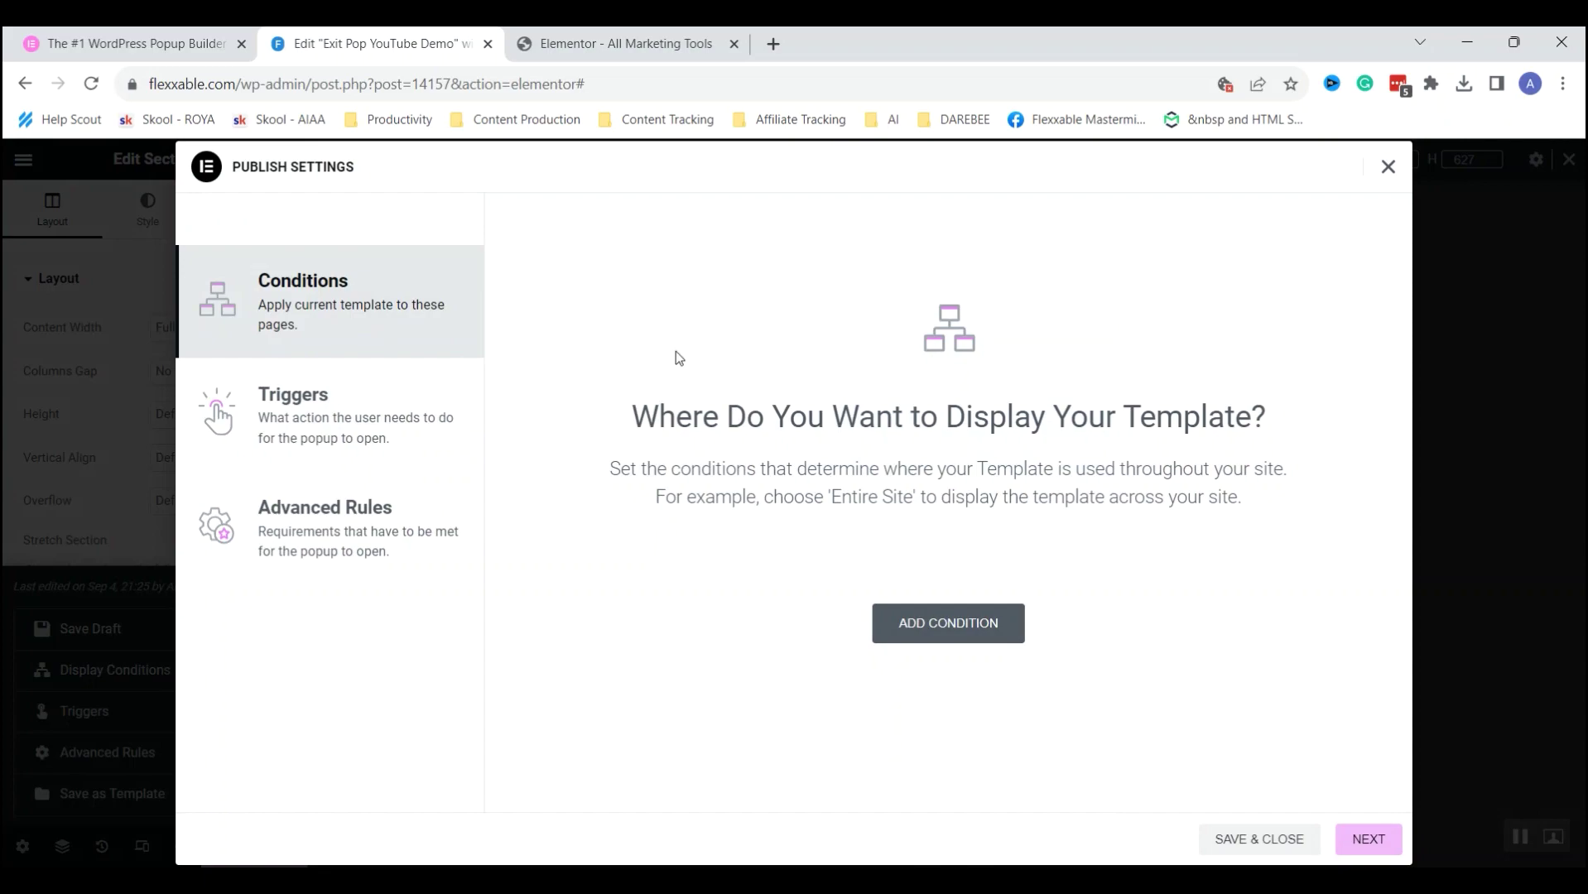
Add an Include > Singular > All Singular display condition.
left_click(957, 620)
left_click(689, 585)
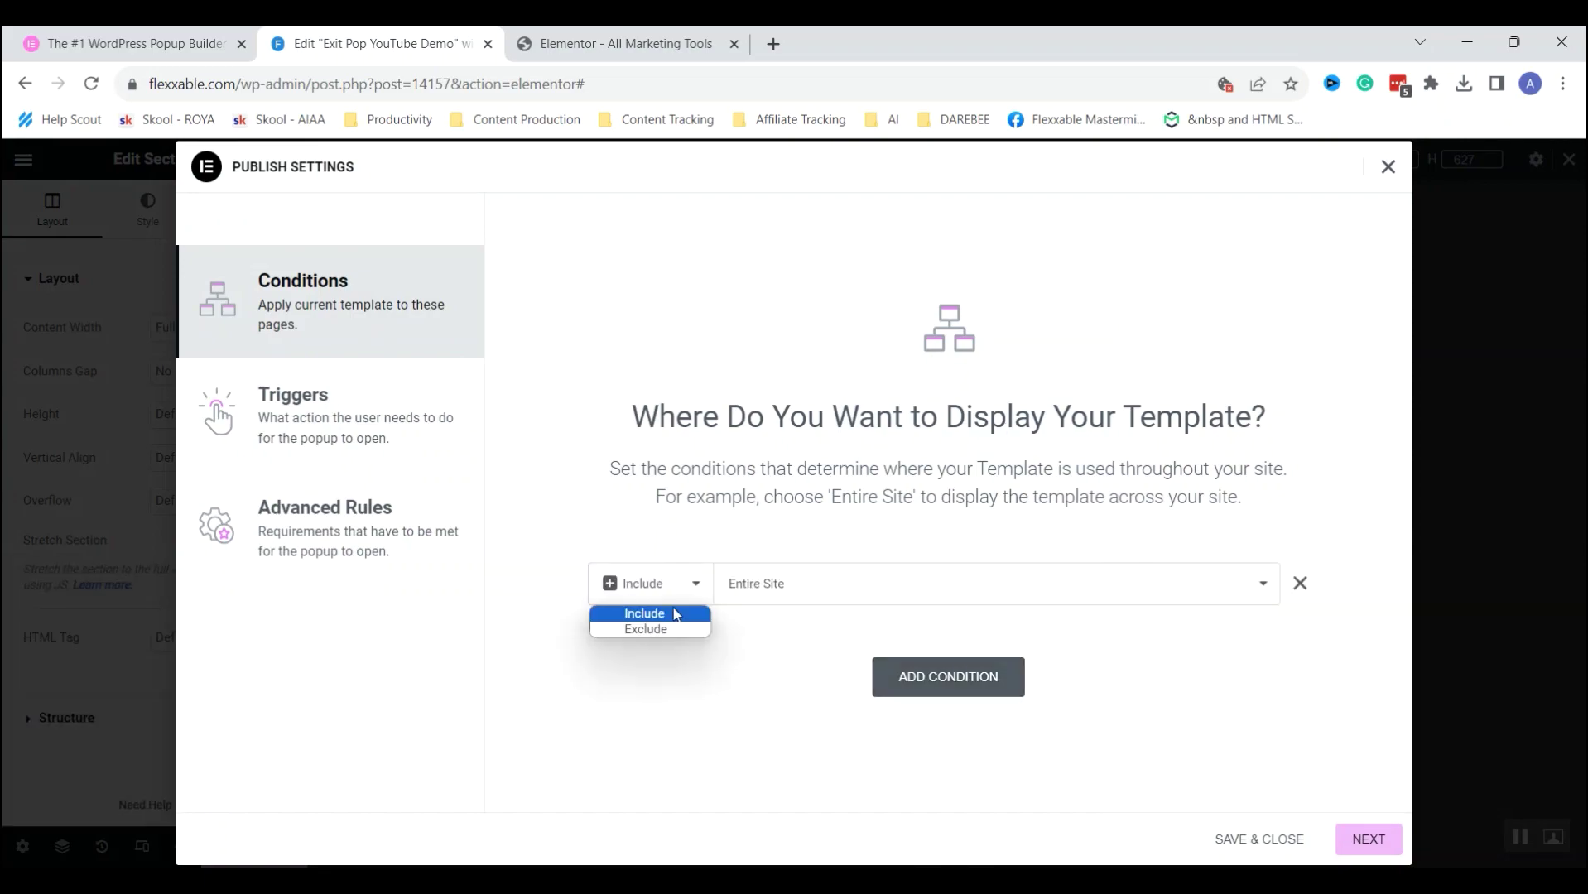
left_click(829, 586)
left_click(787, 660)
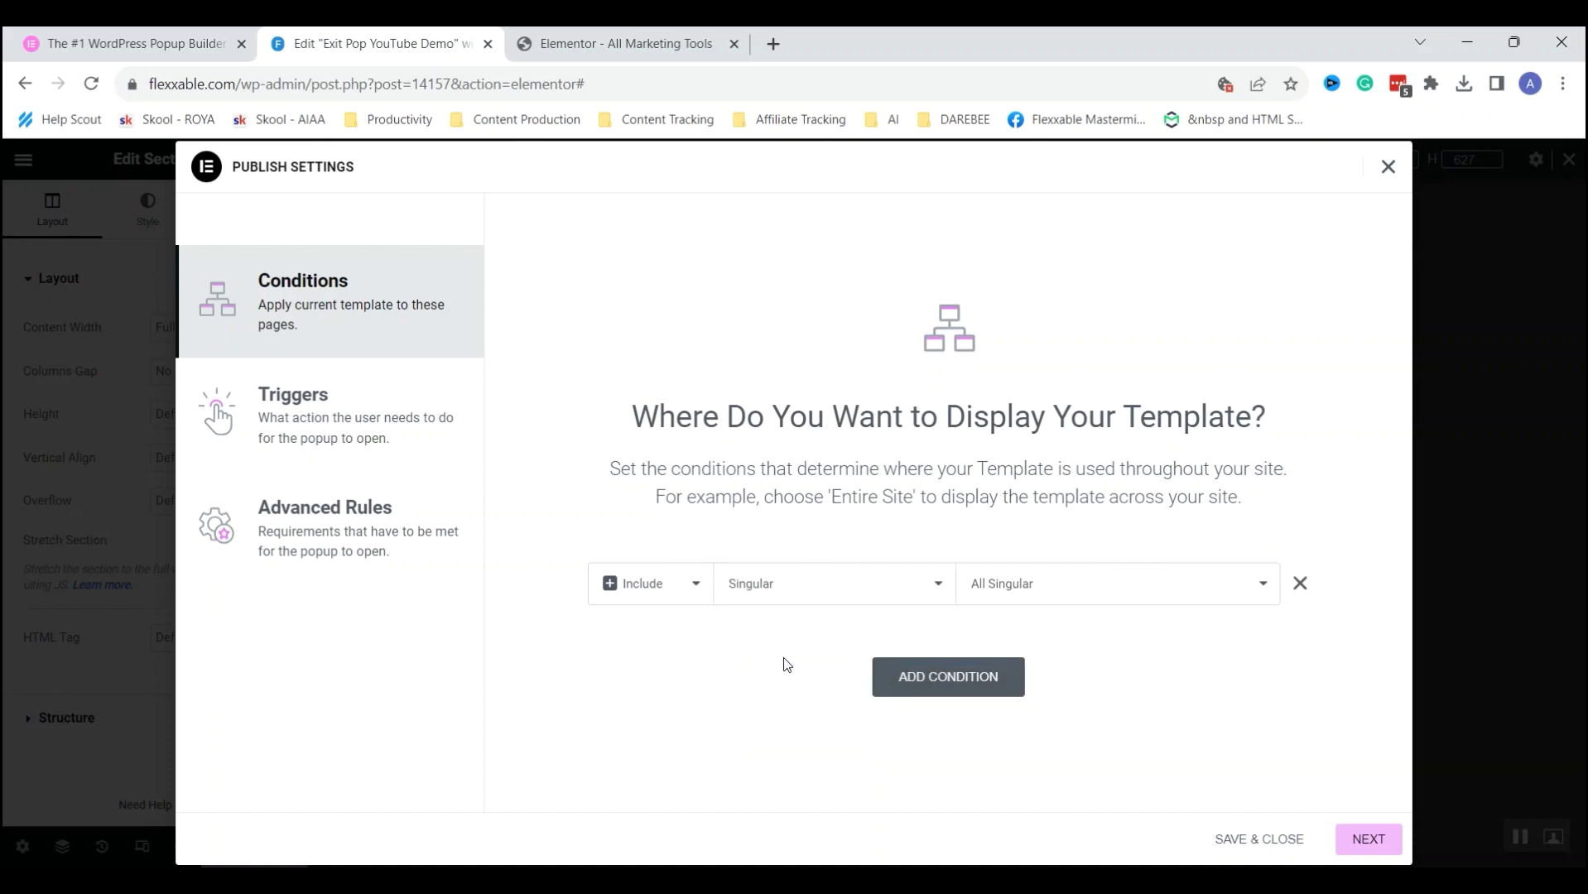
left_click(1024, 585)
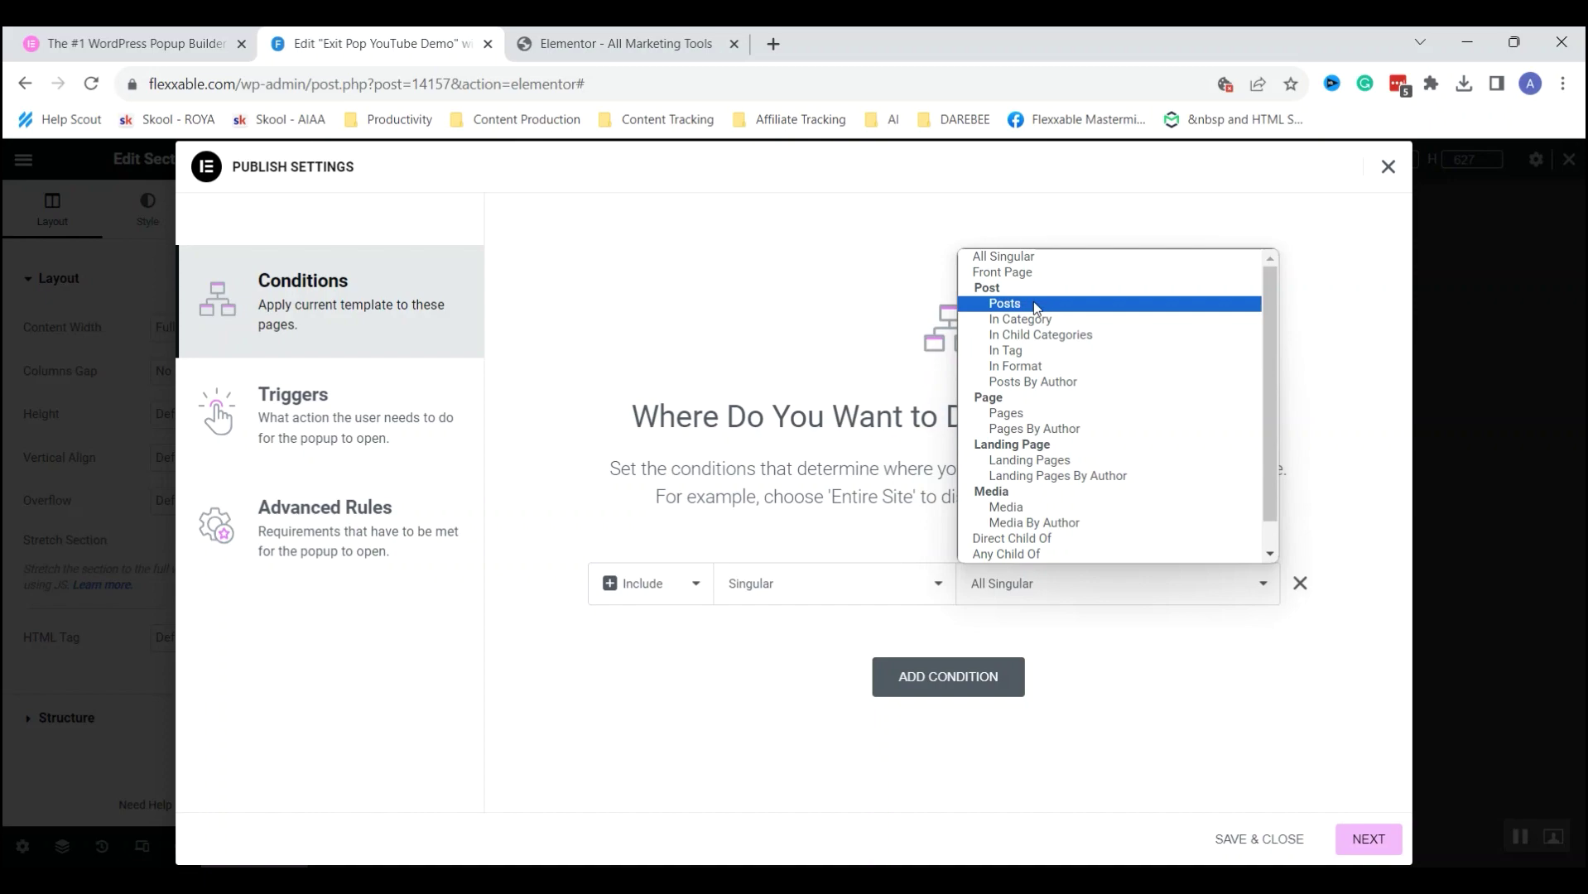
left_click(934, 316)
left_click(291, 401)
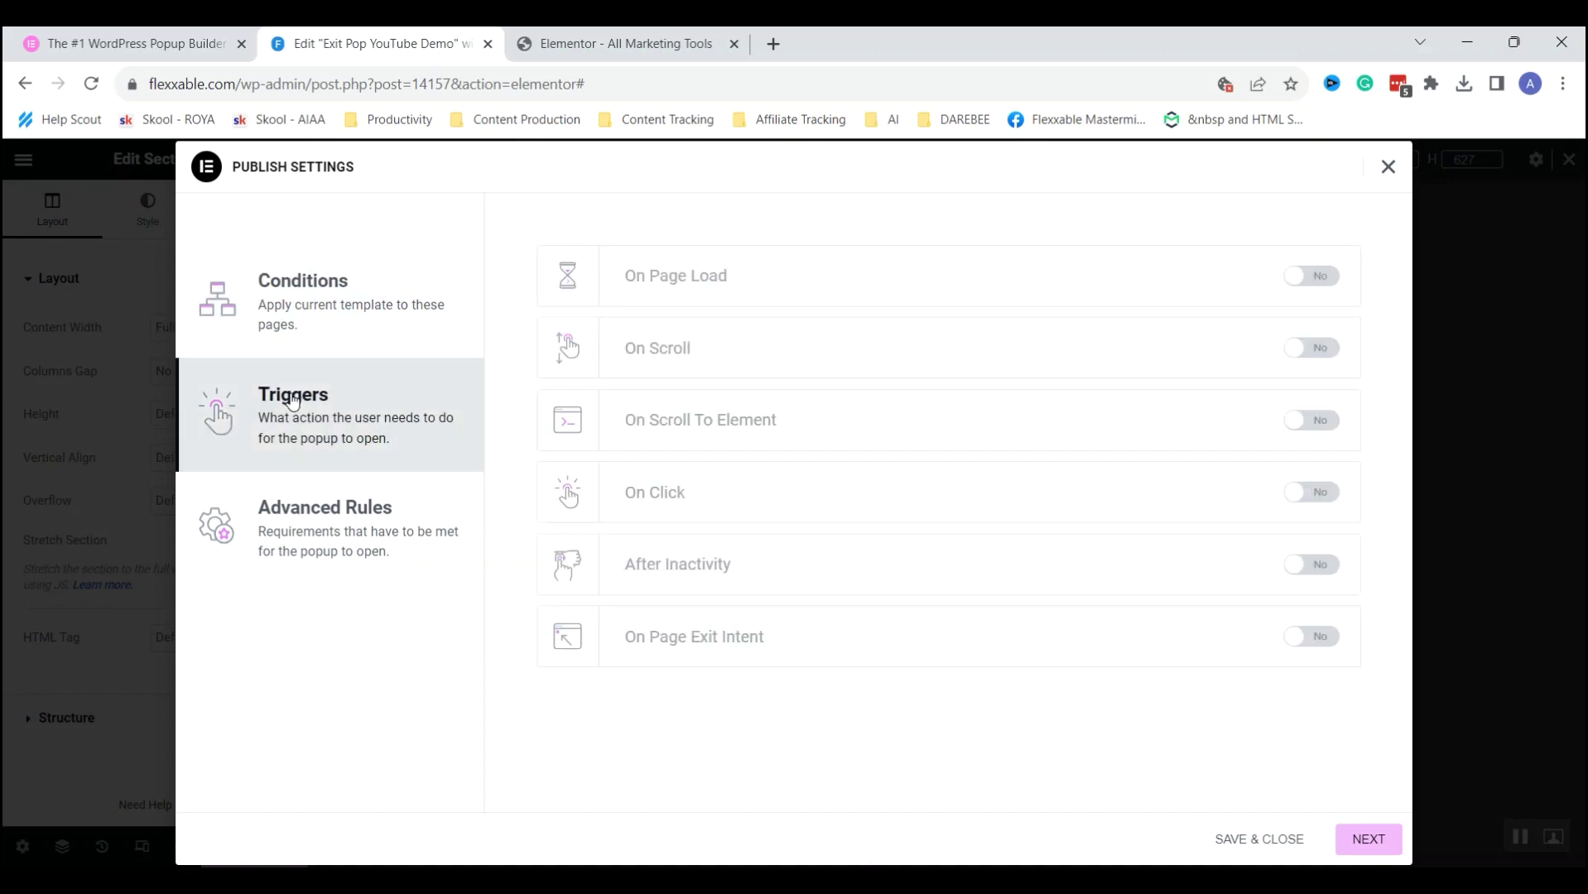
Enable On Page Exit Intent, then try the scroll trigger at 60% Up and switch it off.
left_click(1323, 639)
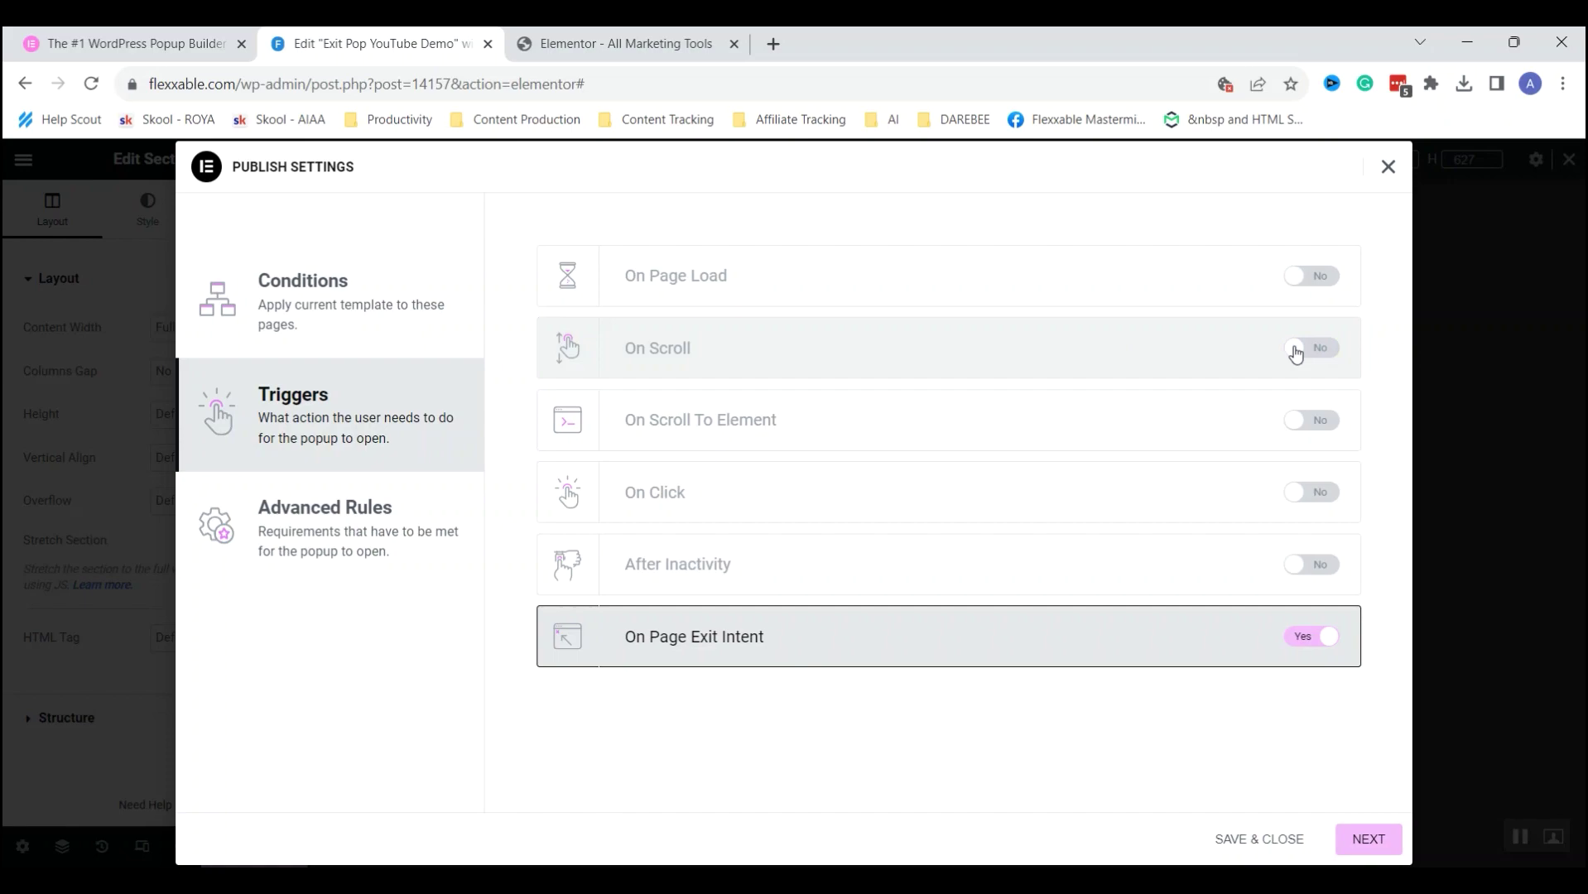
left_click(1296, 355)
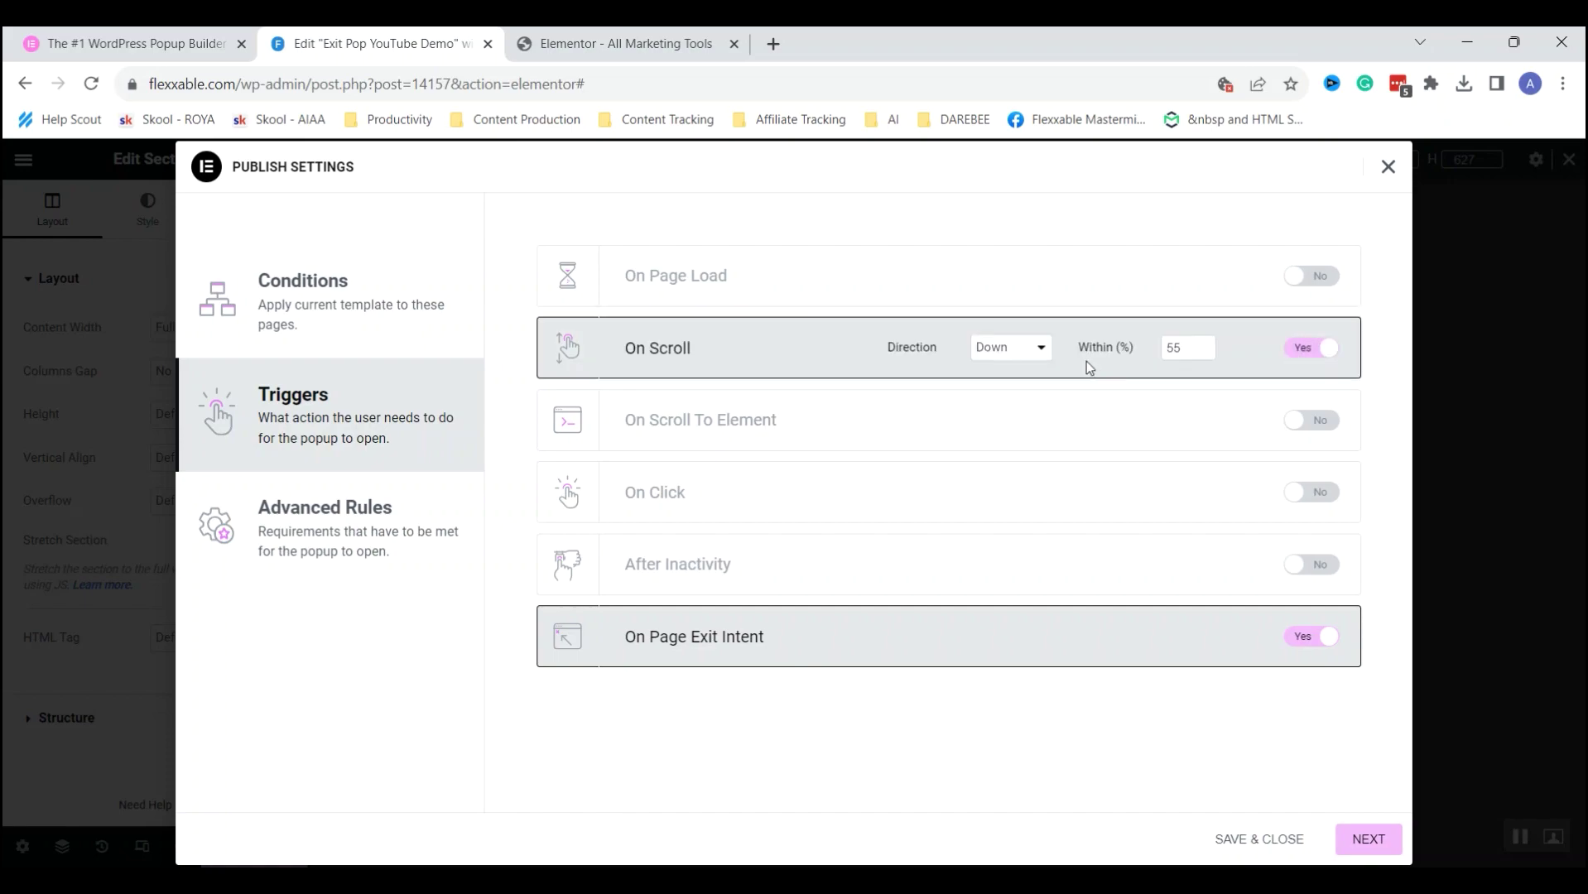
double_click(1163, 339)
type("50")
key("BackSpace")
key("BackSpace")
type("60")
left_click(1012, 364)
left_click(1014, 370)
left_click(982, 352)
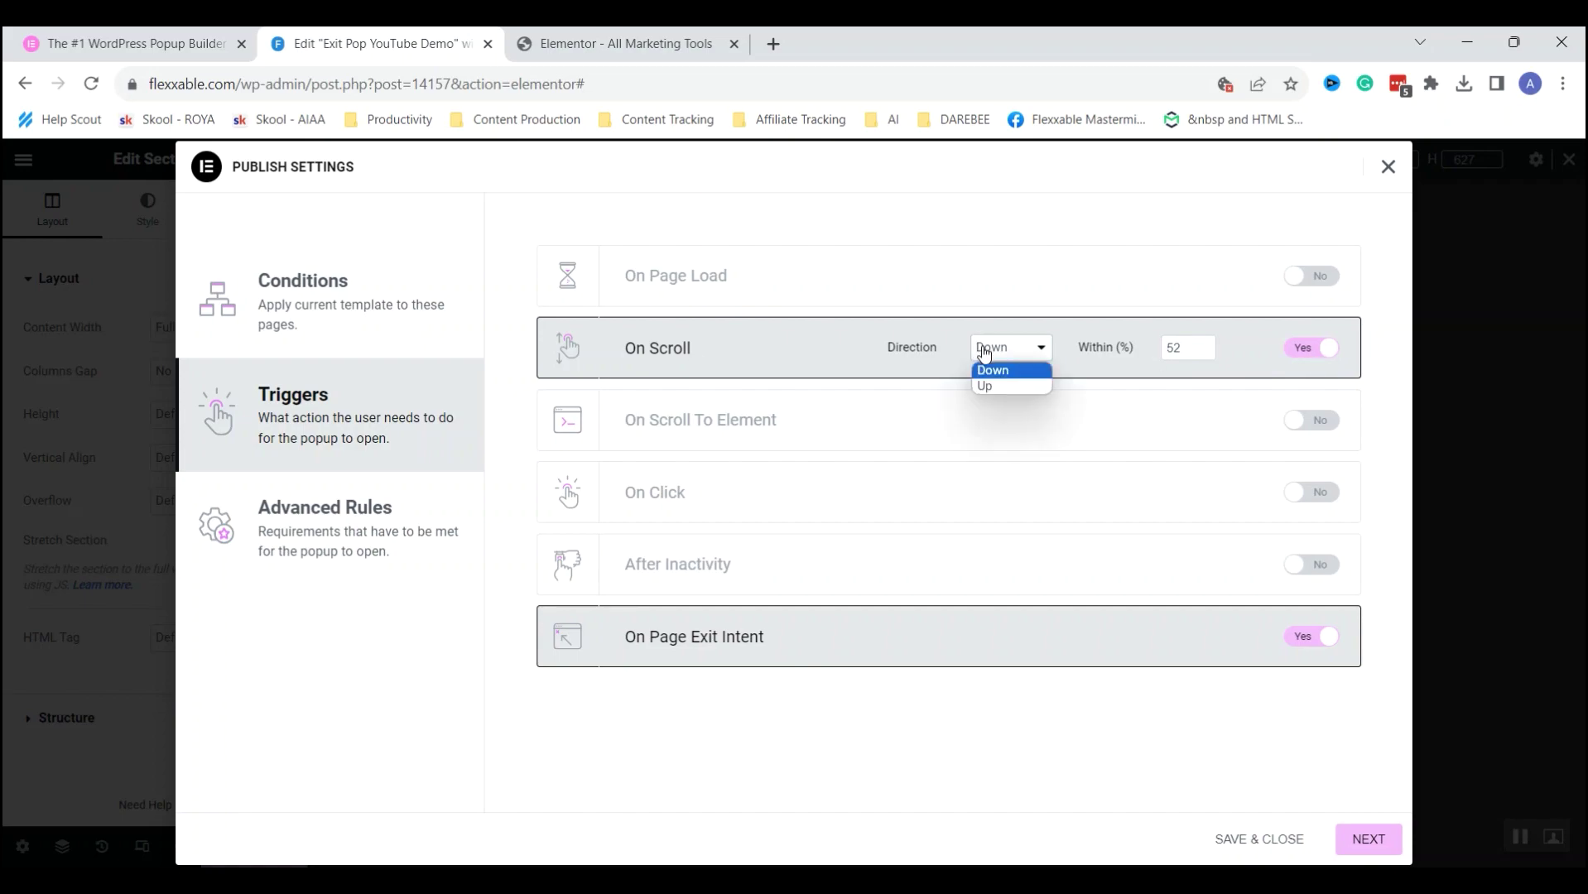
left_click(987, 386)
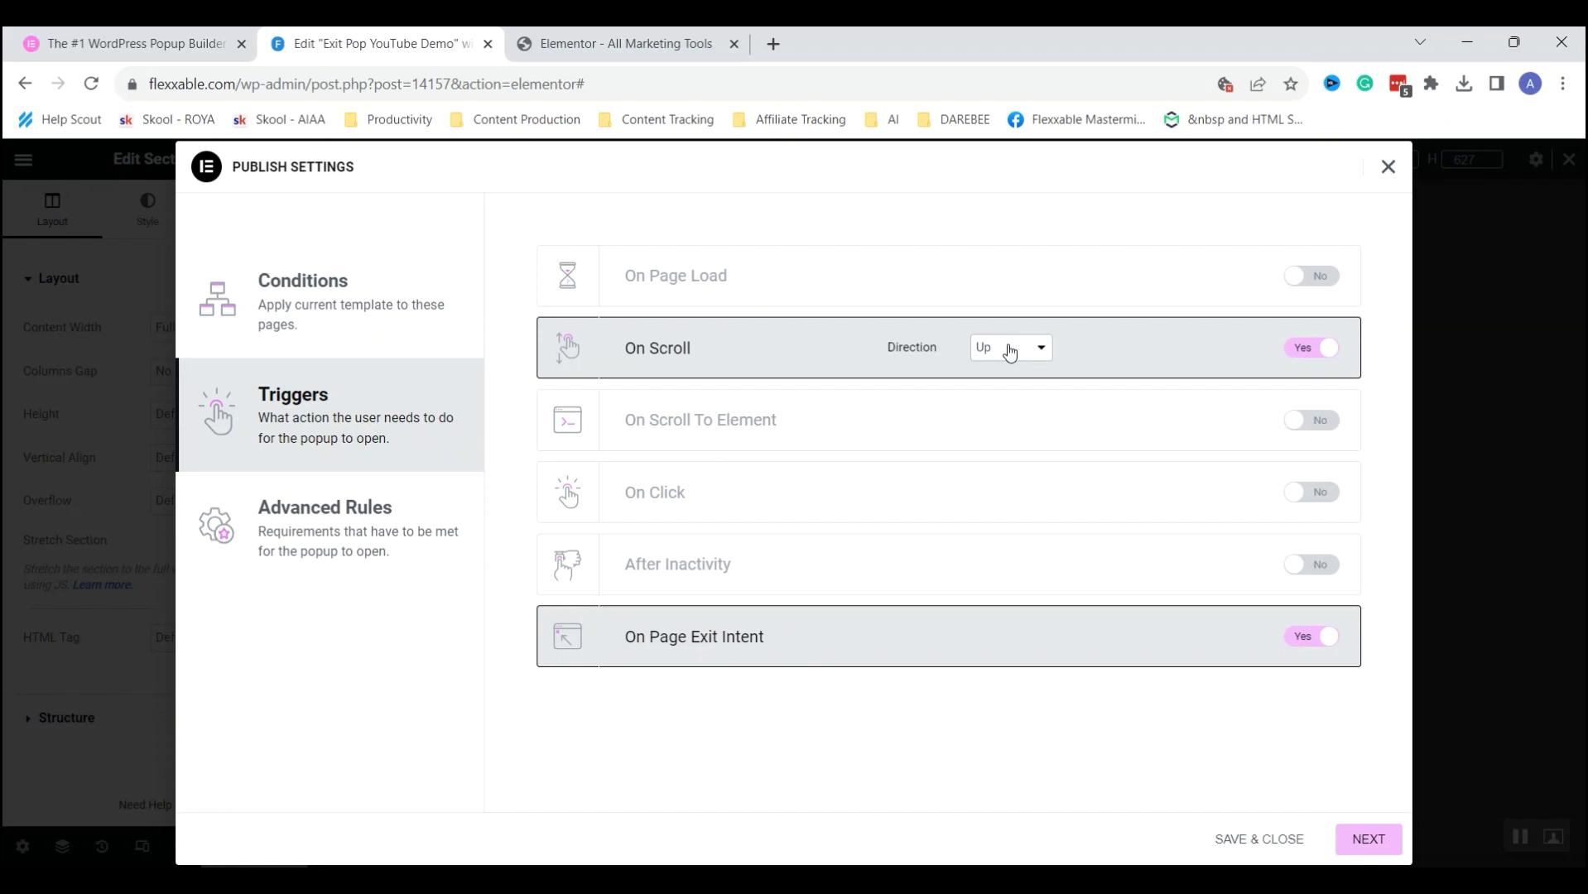
left_click(1293, 347)
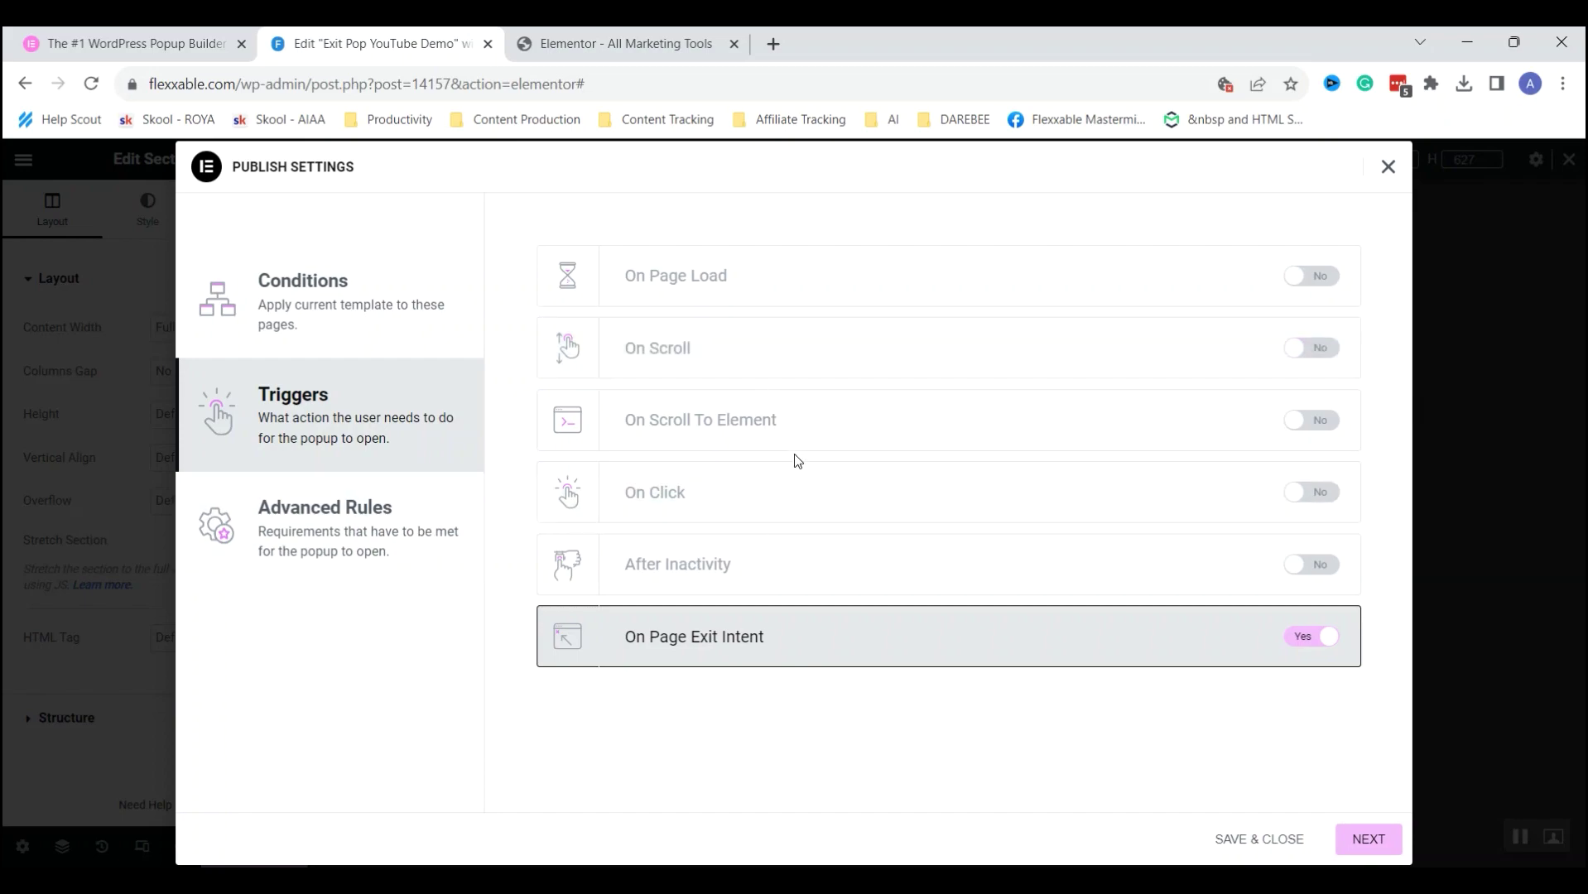
Try the scroll-to-element trigger with '#exitp' and the click-count trigger, then switch both off.
left_click(1303, 421)
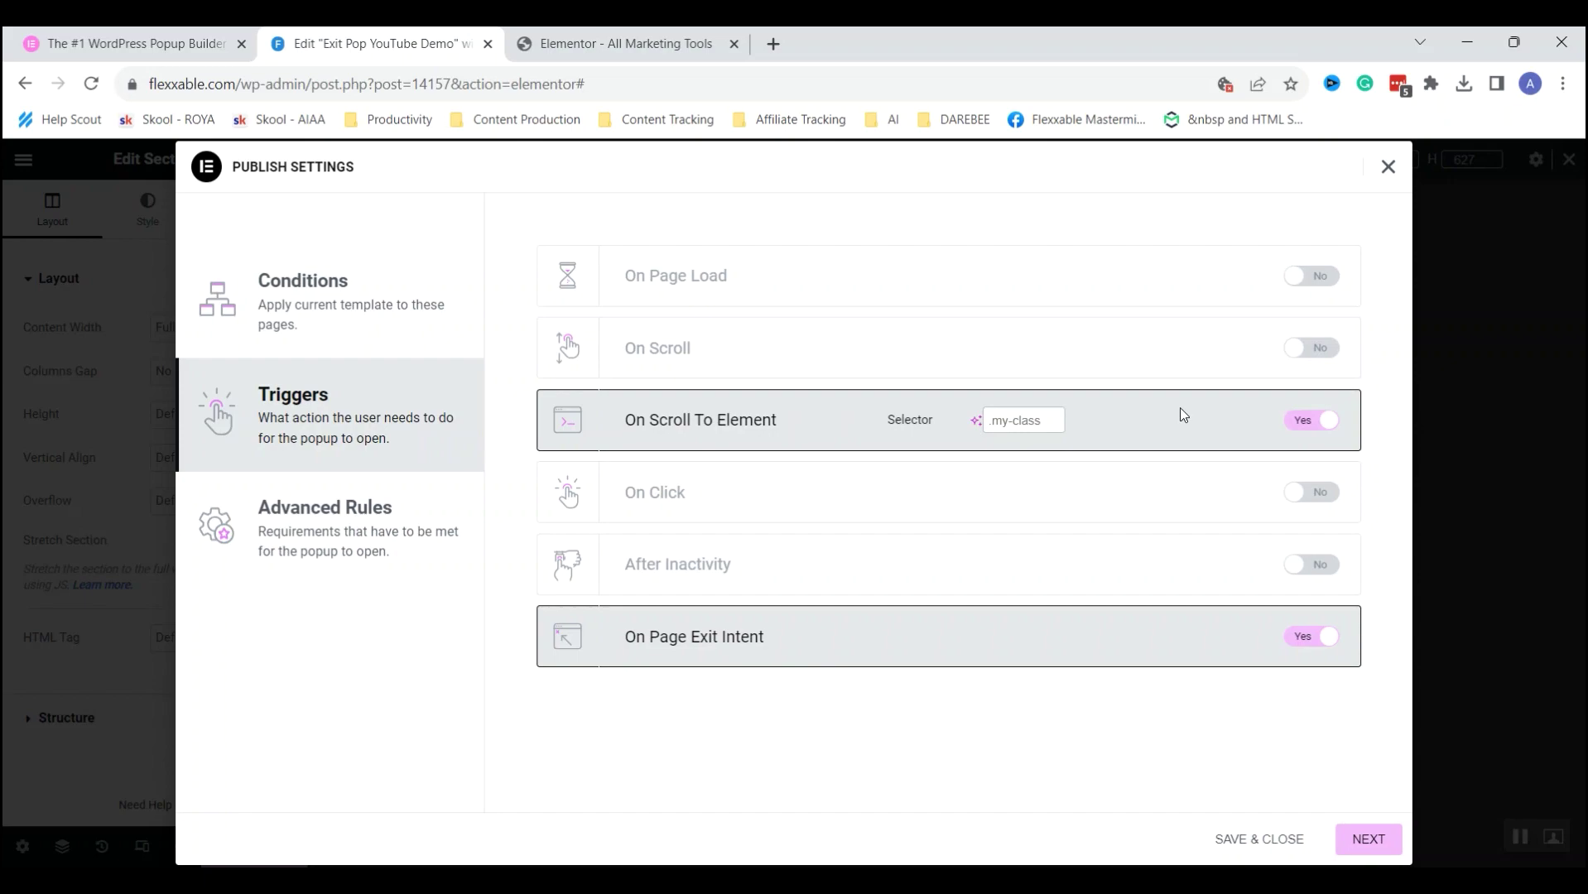
type("#exitp")
key("BackSpace")
key("BackSpace")
key("BackSpace")
key("BackSpace")
key("BackSpace")
key("BackSpace")
left_click(1317, 421)
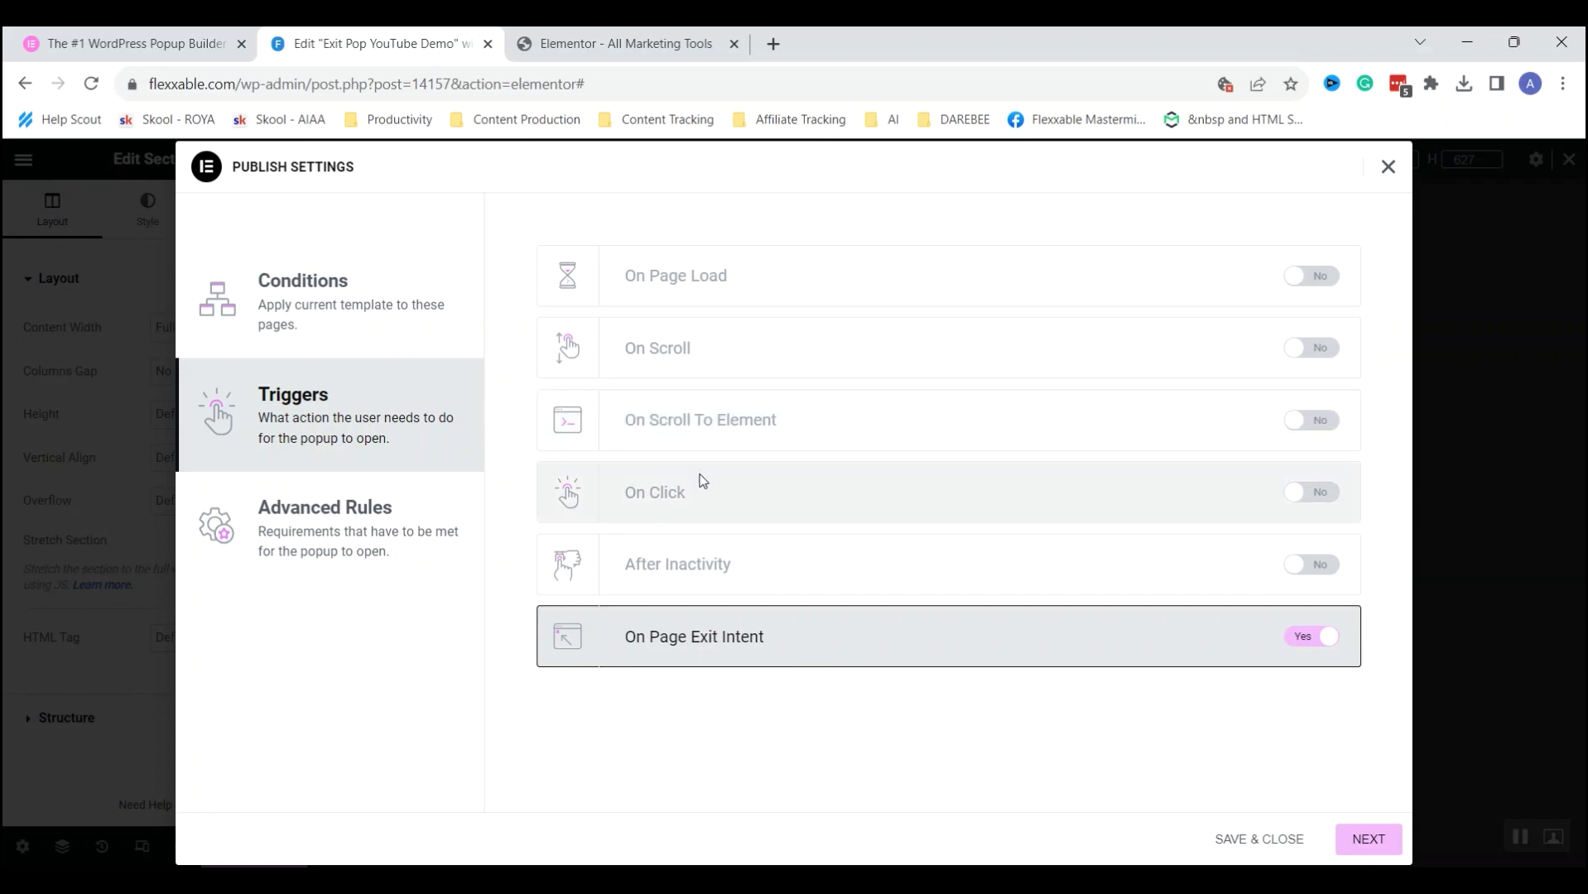
left_click(1318, 494)
left_click(1012, 488)
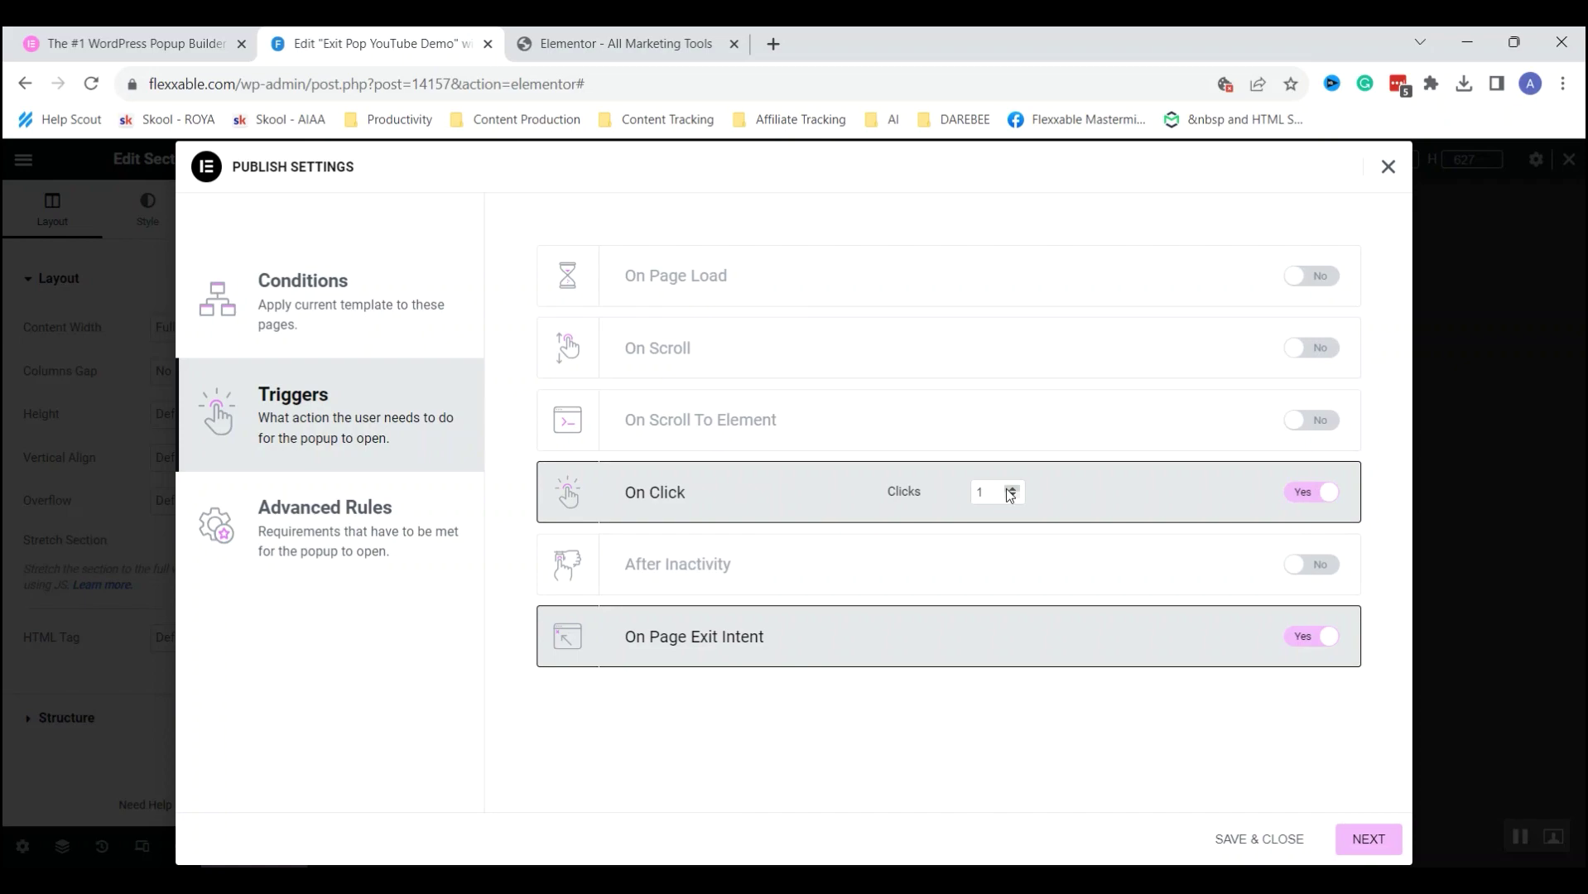
left_click(1012, 489)
left_click(1012, 489)
left_click(1012, 489)
left_click(1302, 493)
Toggle the inactivity trigger on and off, then go to Advanced Rules.
left_click(1287, 566)
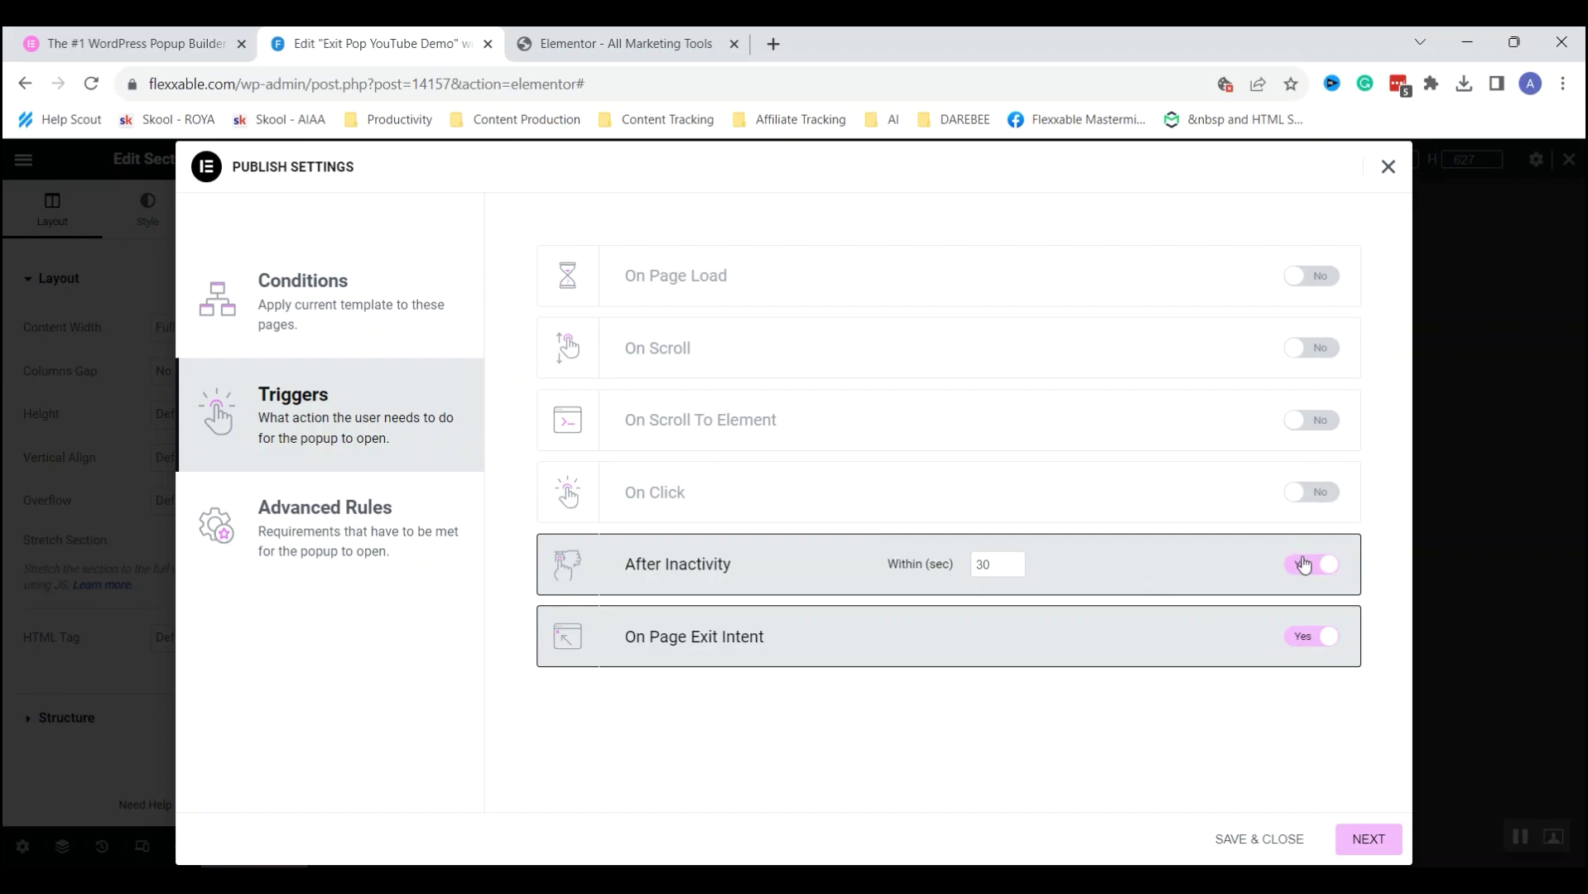
left_click(1305, 566)
left_click(331, 530)
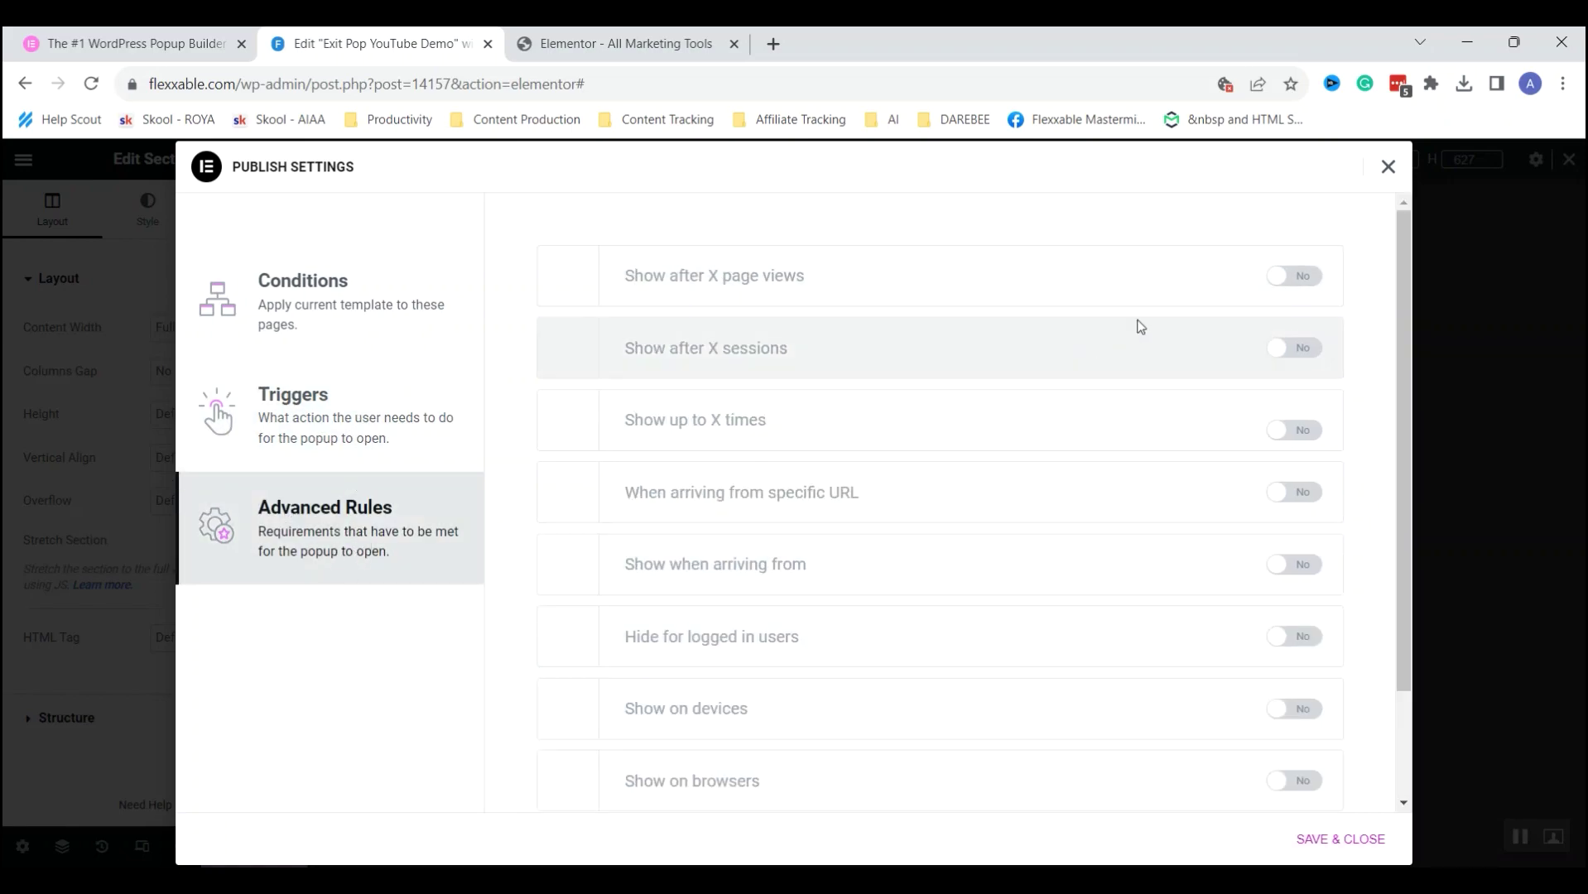
Try the Show after X page views rule, selecting its count, then switch it off.
left_click_drag(1410, 243, 1393, 271)
scroll(762, 313, "up", 1)
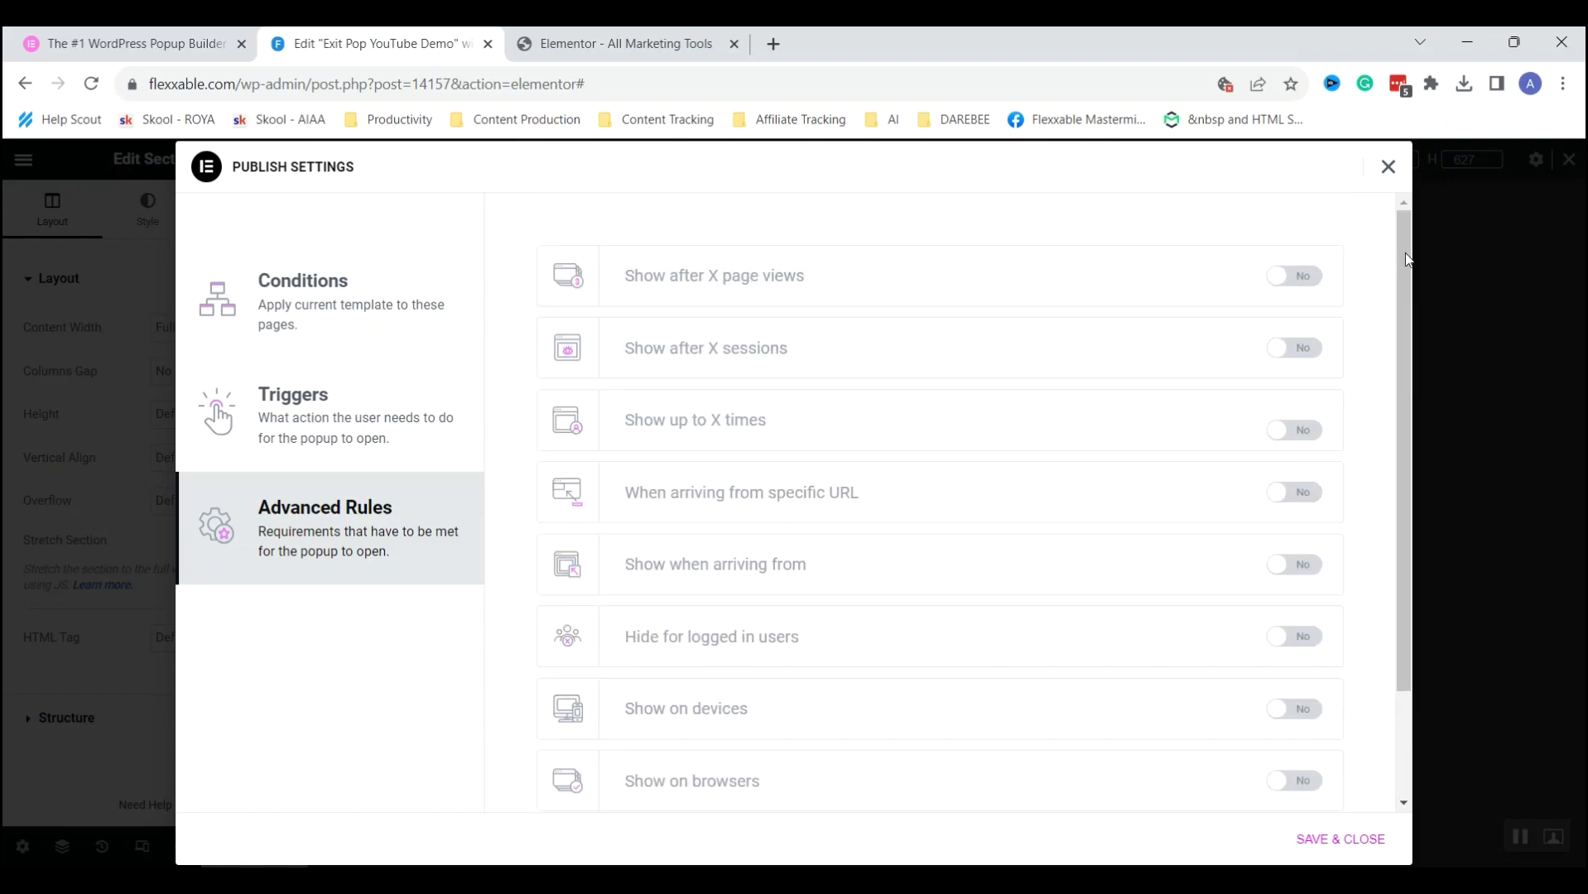
left_click_drag(1408, 270, 1402, 259)
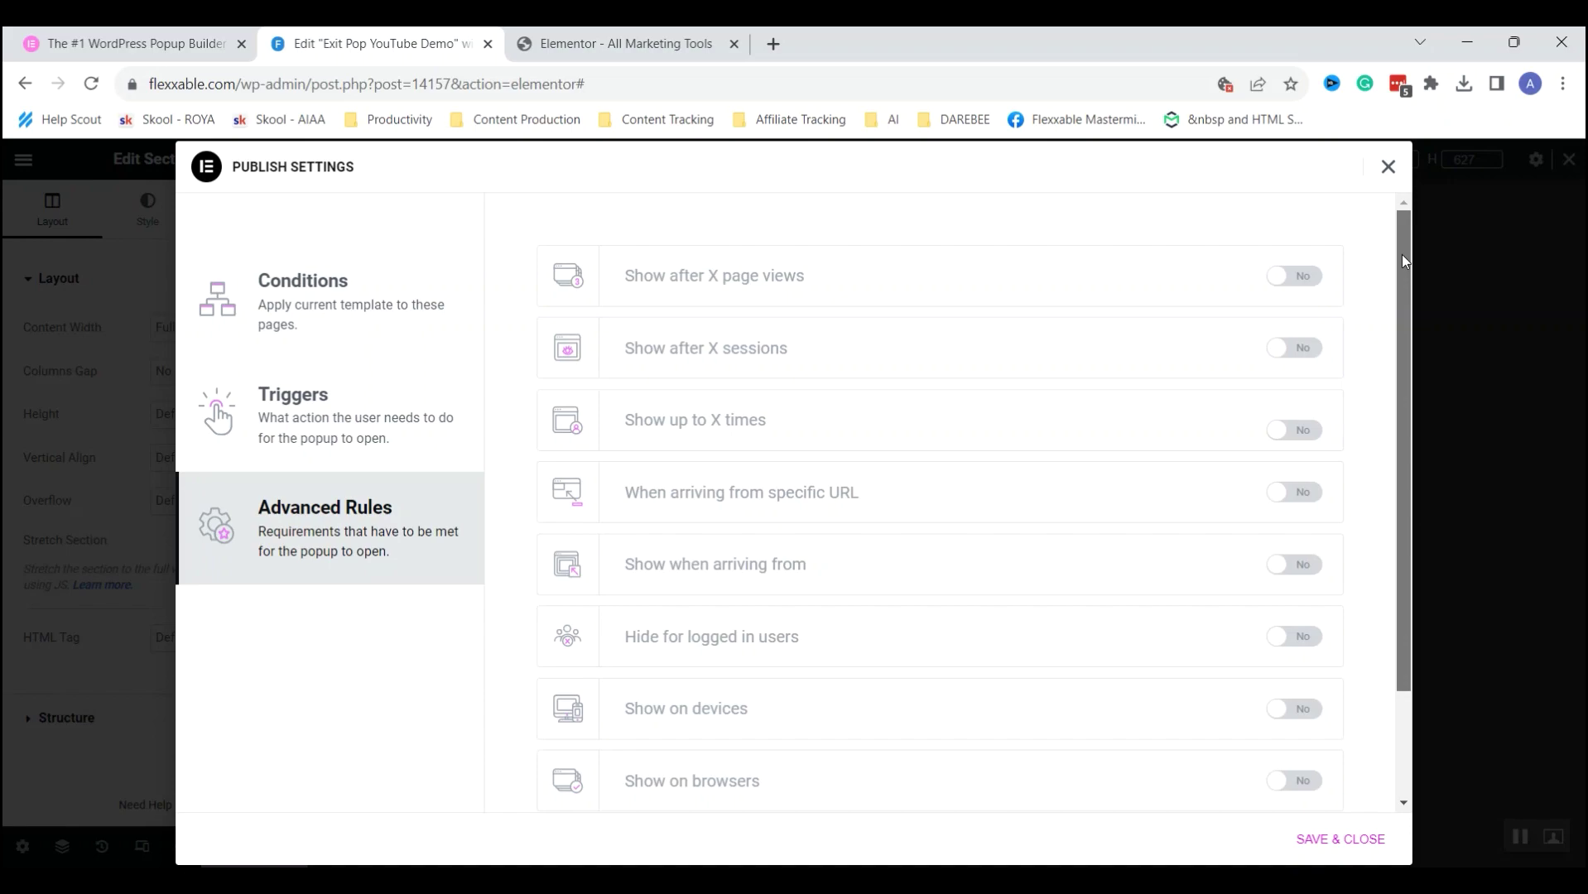
left_click(1310, 281)
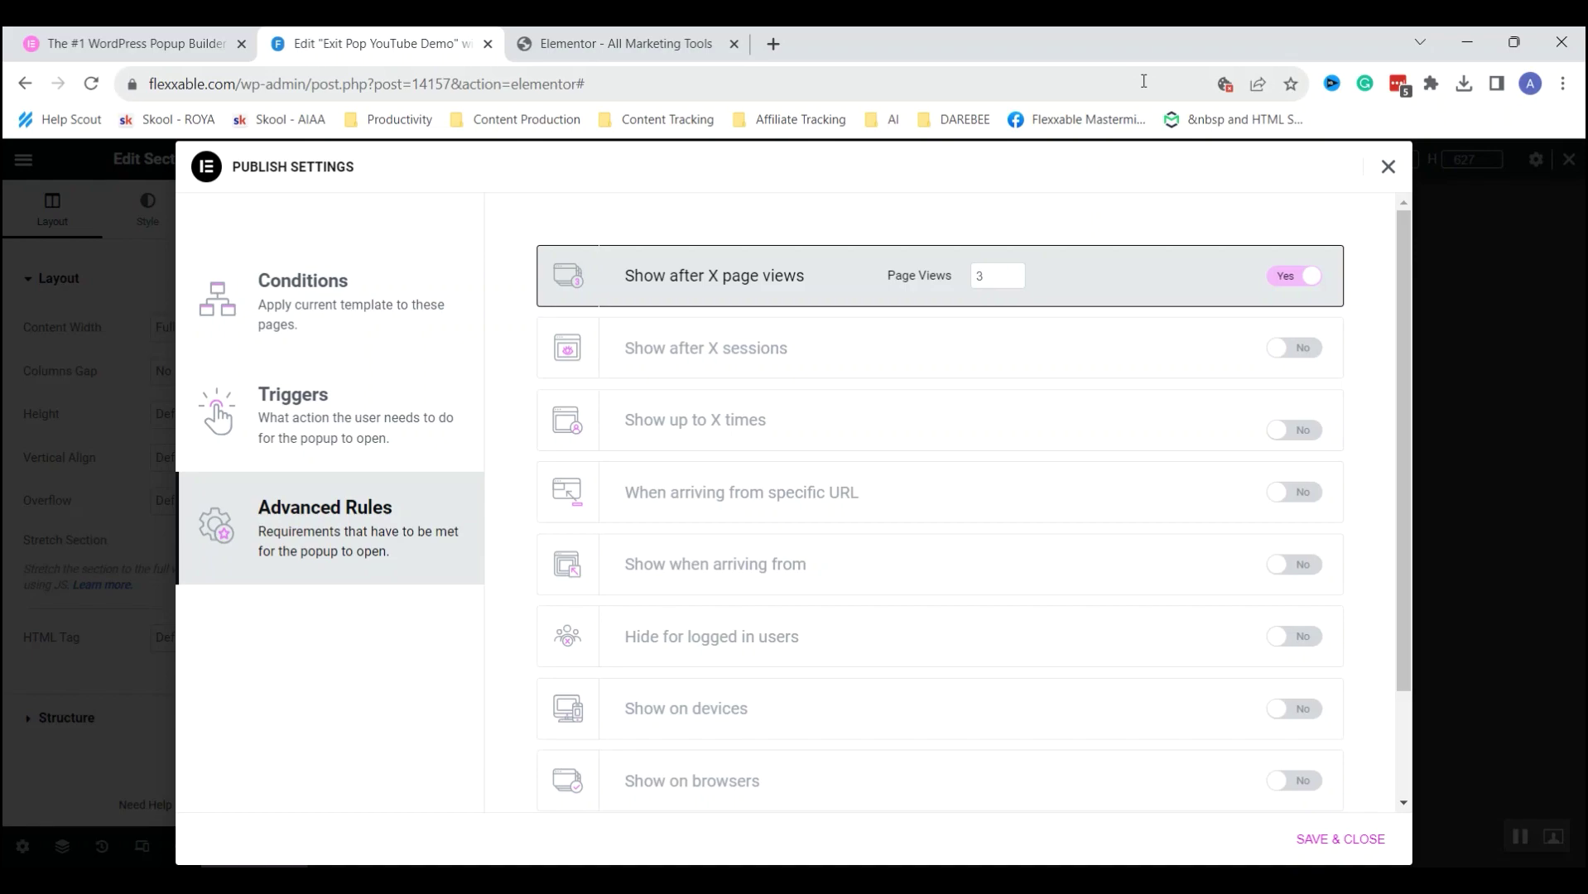
double_click(994, 279)
left_click_drag(990, 282, 954, 275)
left_click(1276, 275)
Toggle the sessions and up-to-X-times (Persisting) rules off, then enable arriving from specific URL.
left_click(1295, 348)
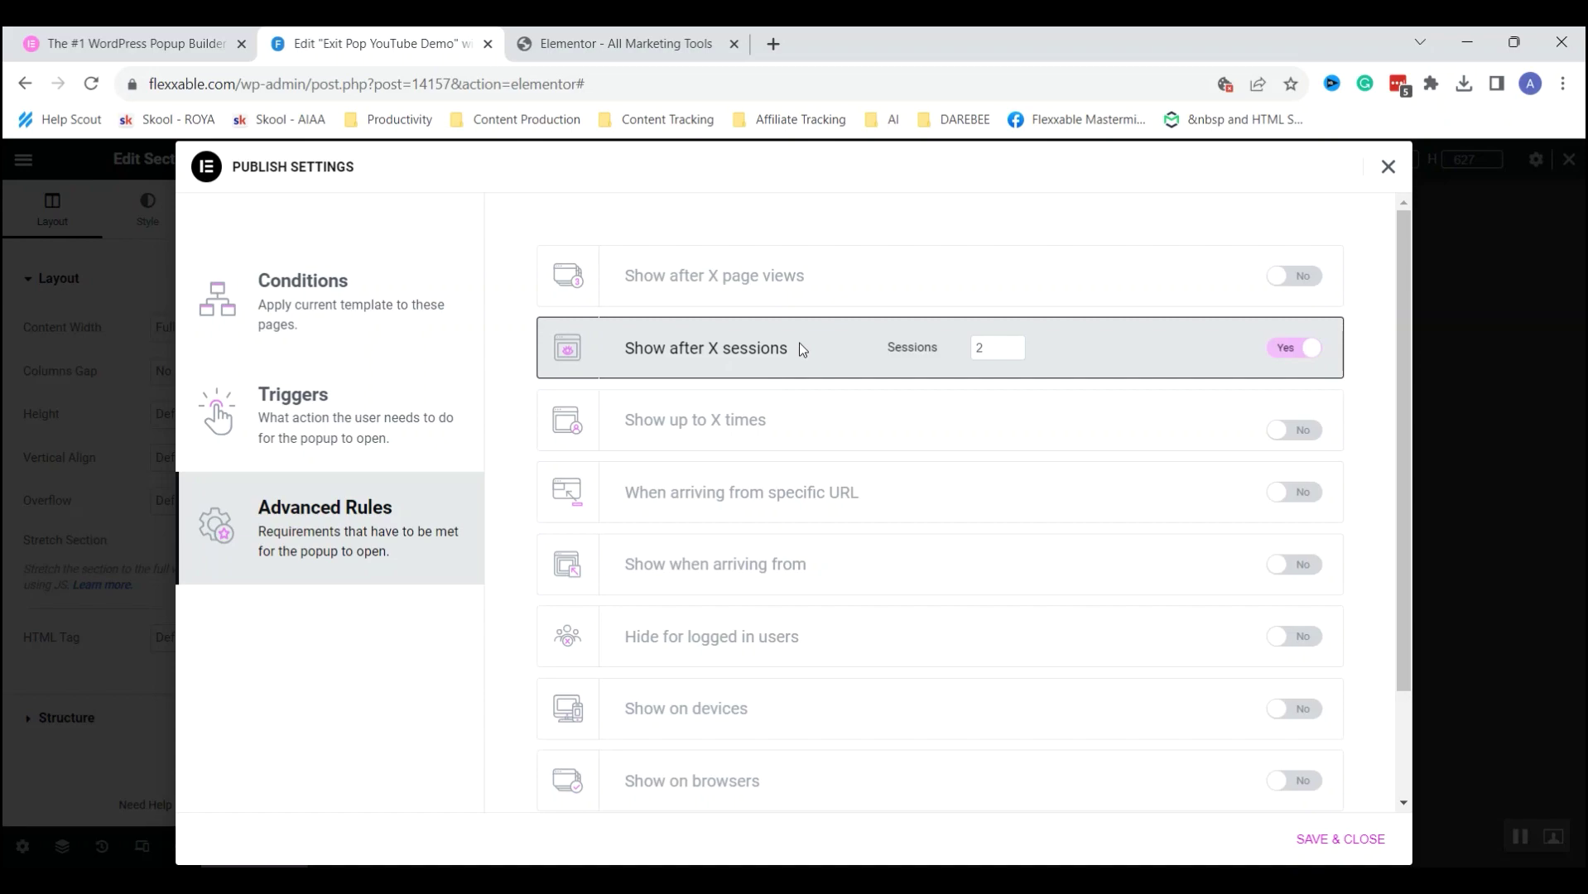
left_click(1282, 351)
left_click(1291, 430)
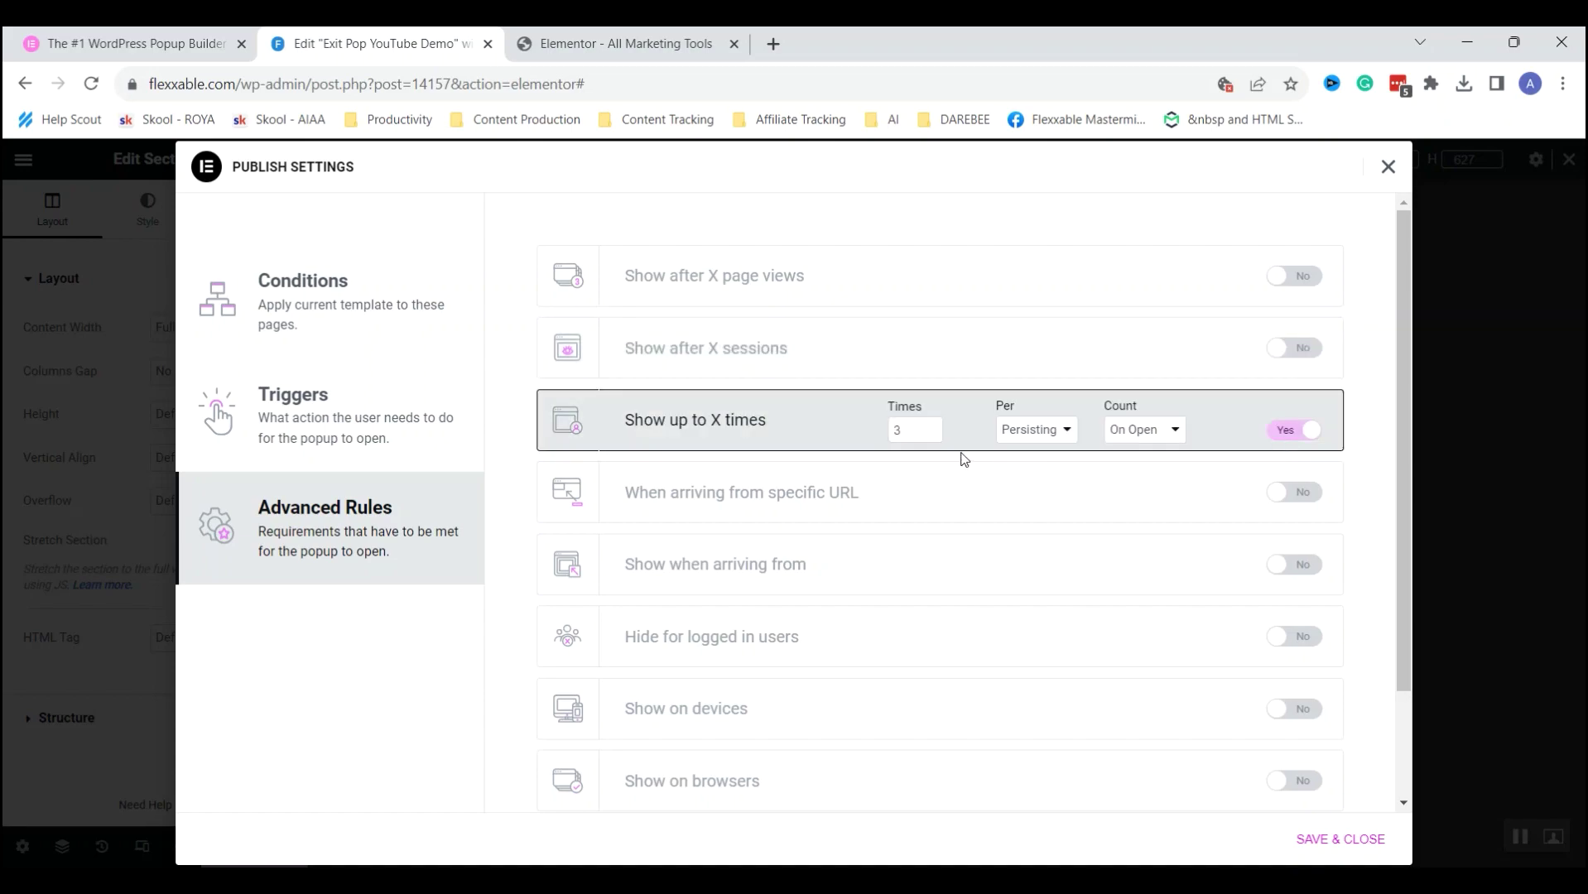
left_click(1041, 437)
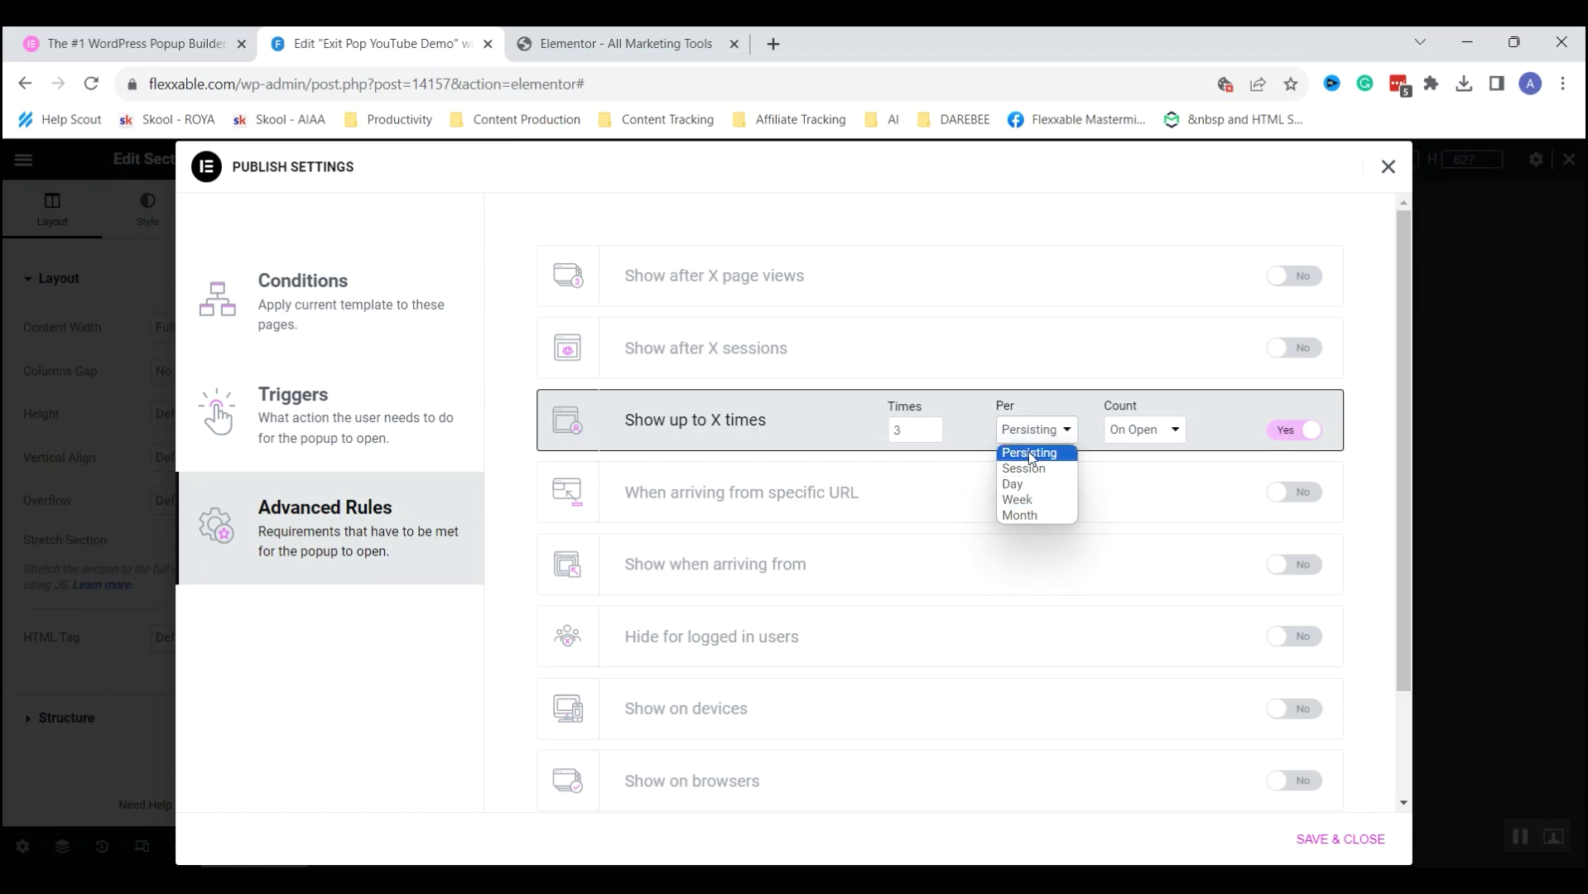
left_click(1055, 433)
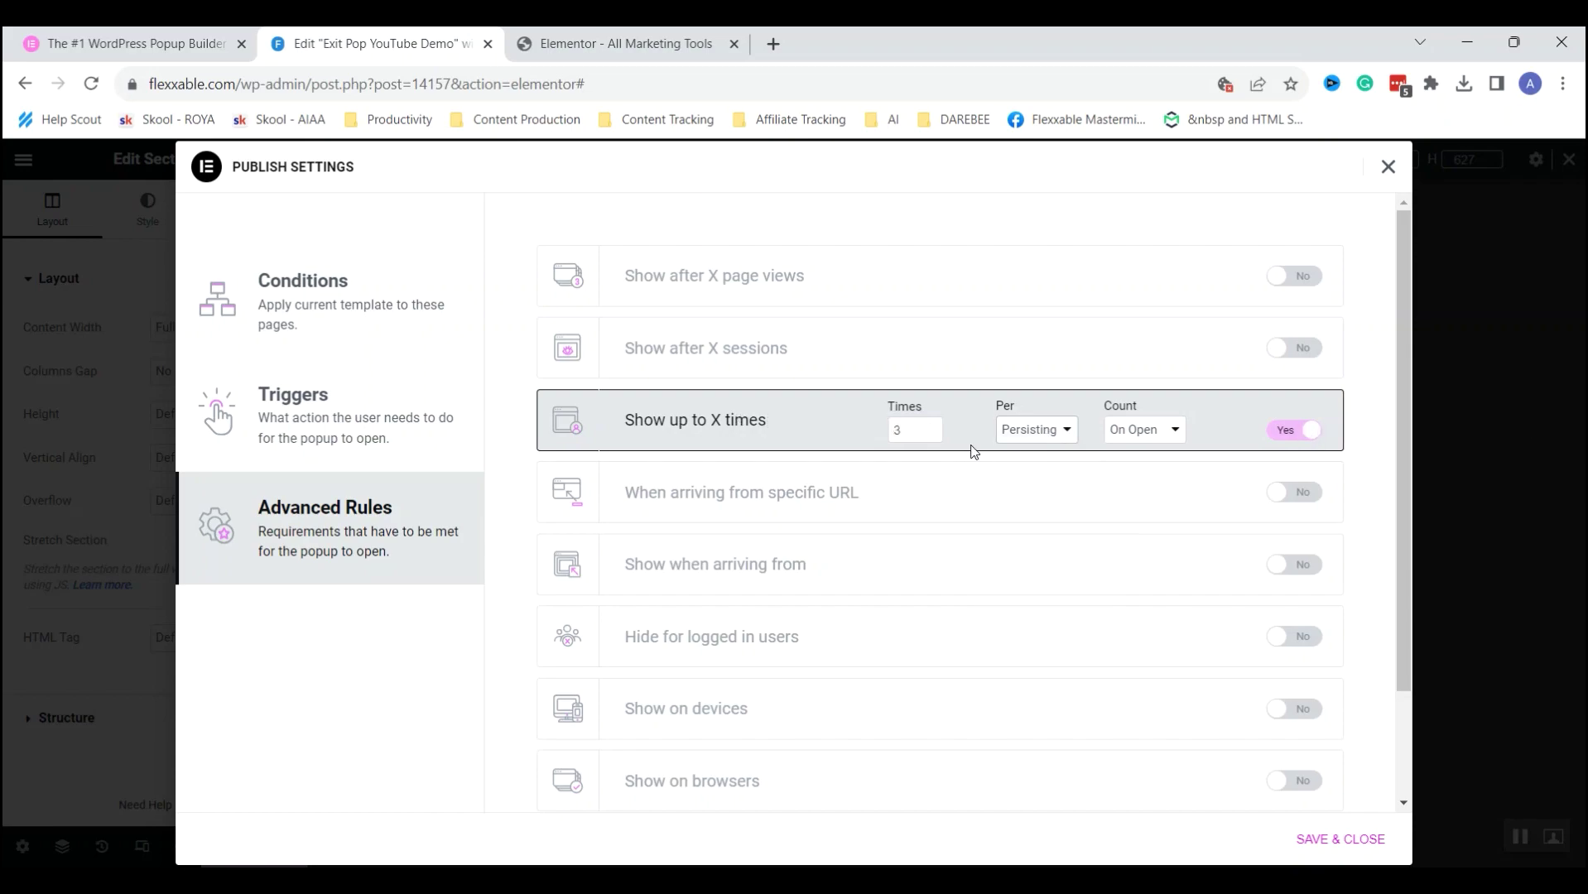
left_click(1311, 431)
left_click(1294, 492)
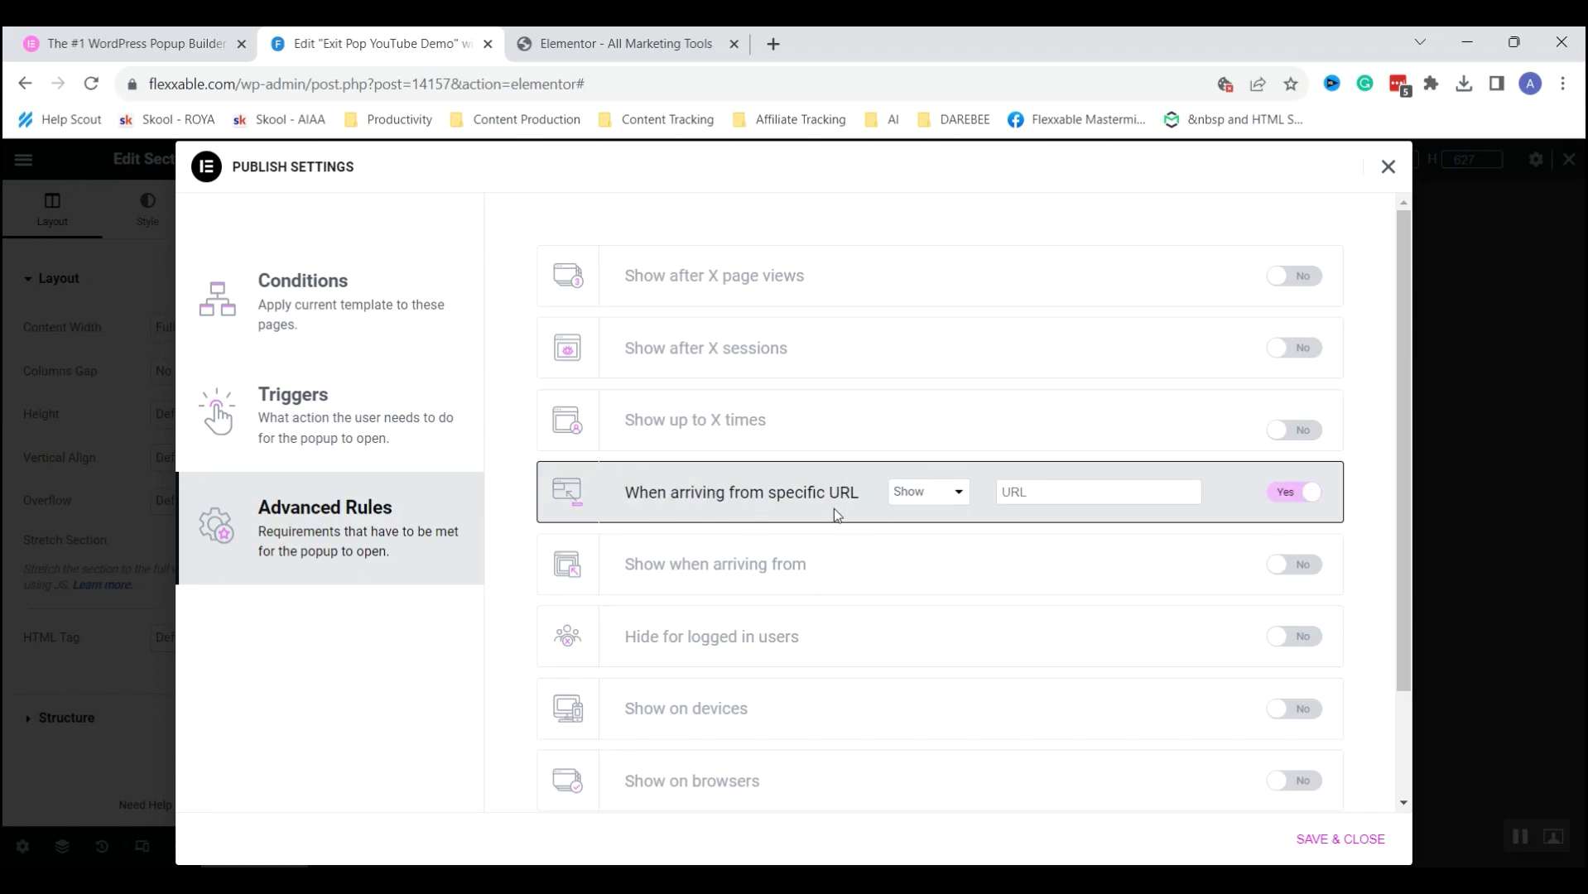
Switch off the specific-URL rule and toggle the arriving-from rule on and off.
left_click(1292, 493)
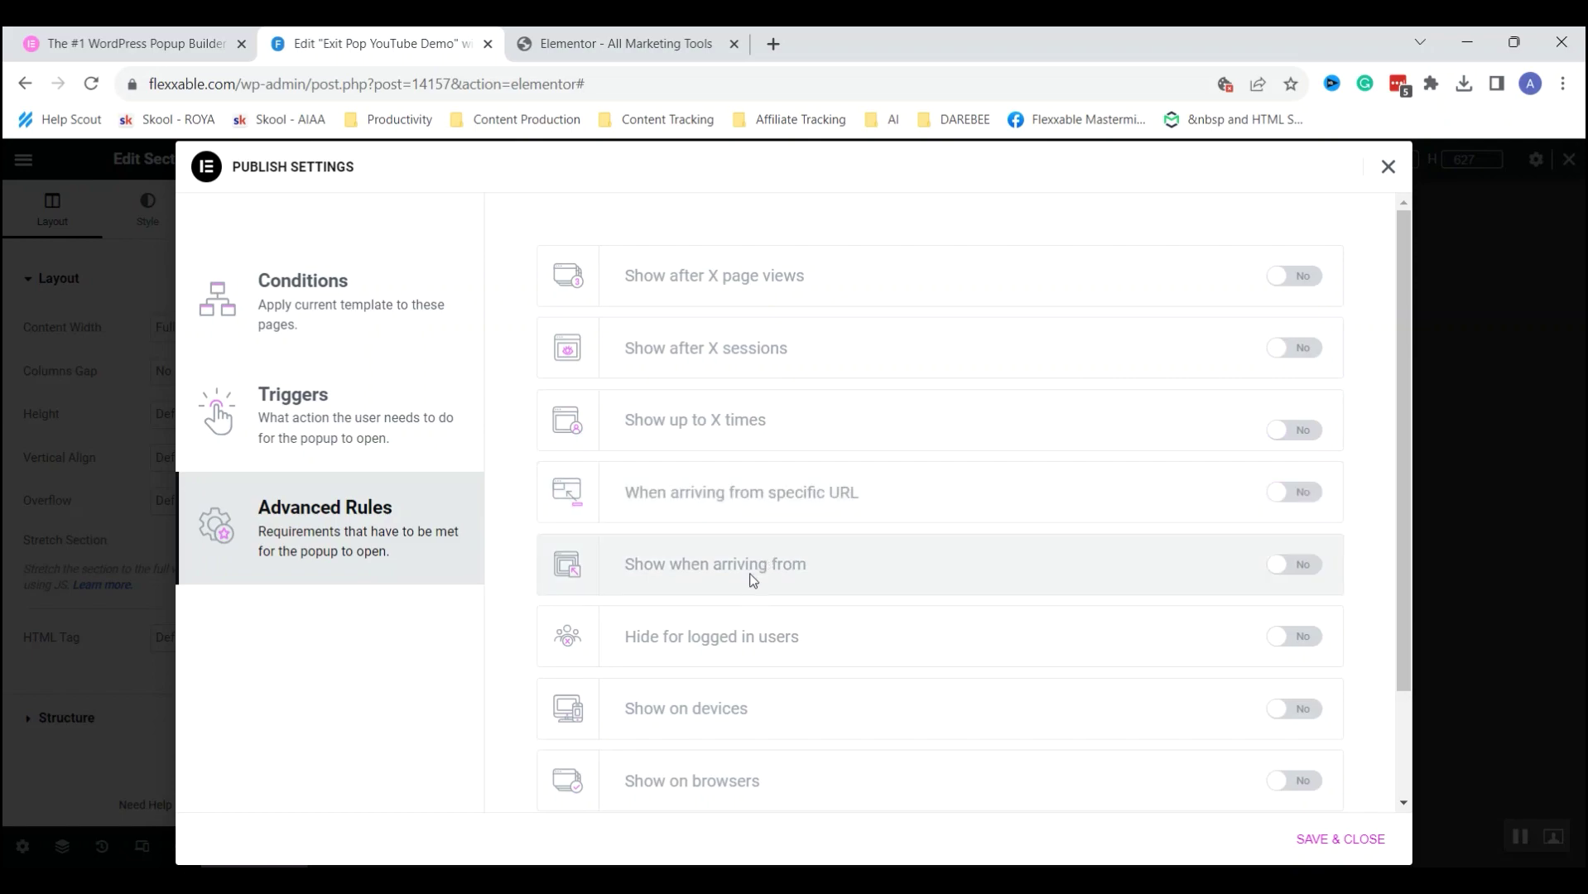
scroll(1239, 501, "down", 2)
left_click(1294, 431)
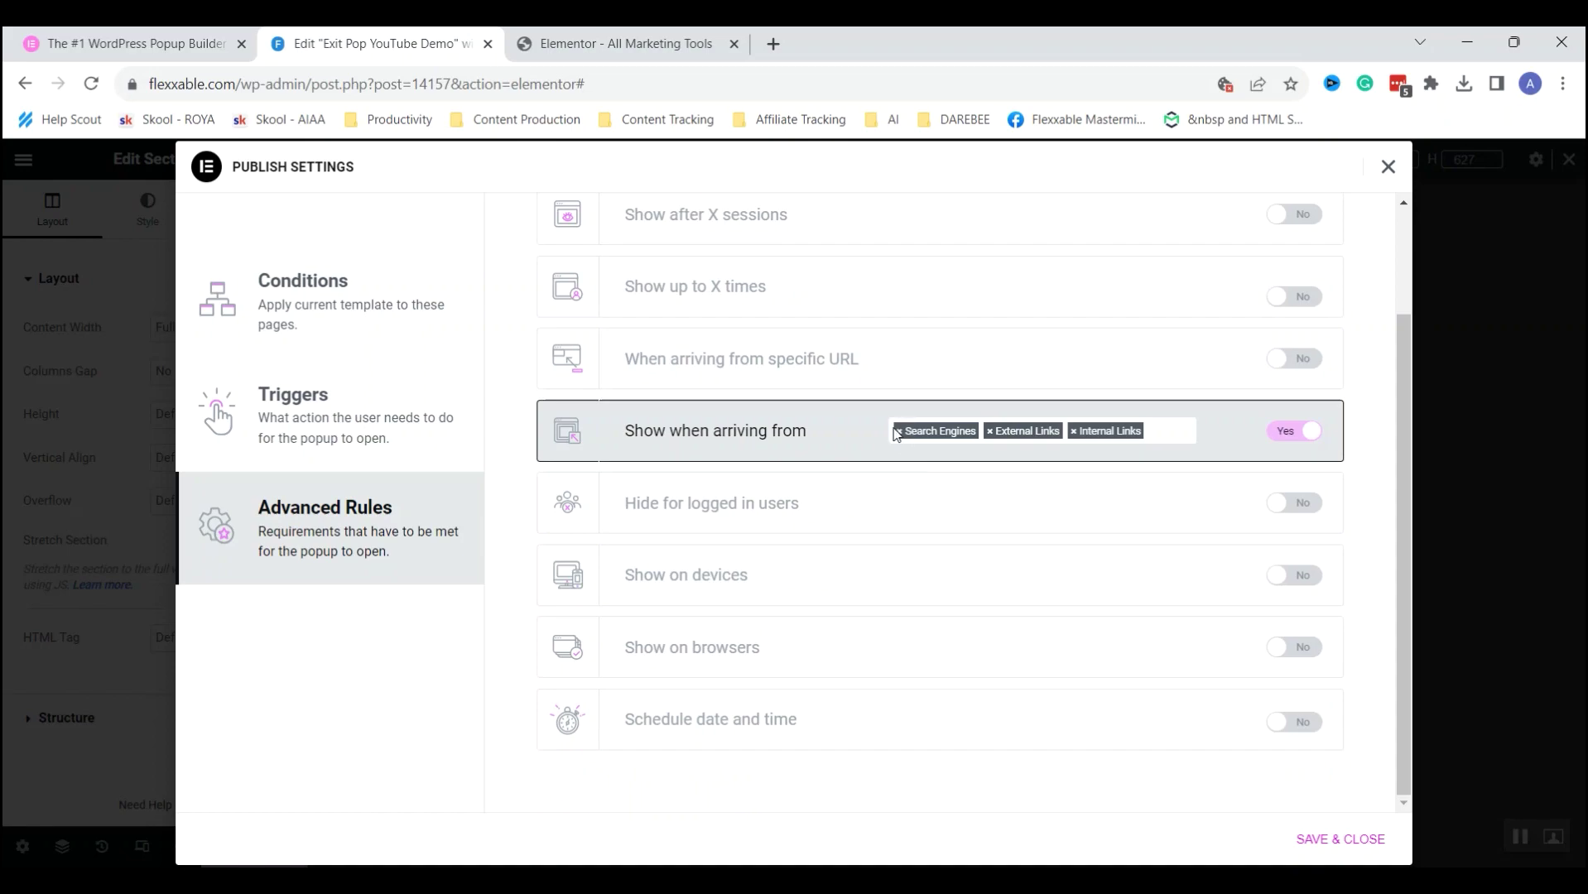
left_click(1306, 433)
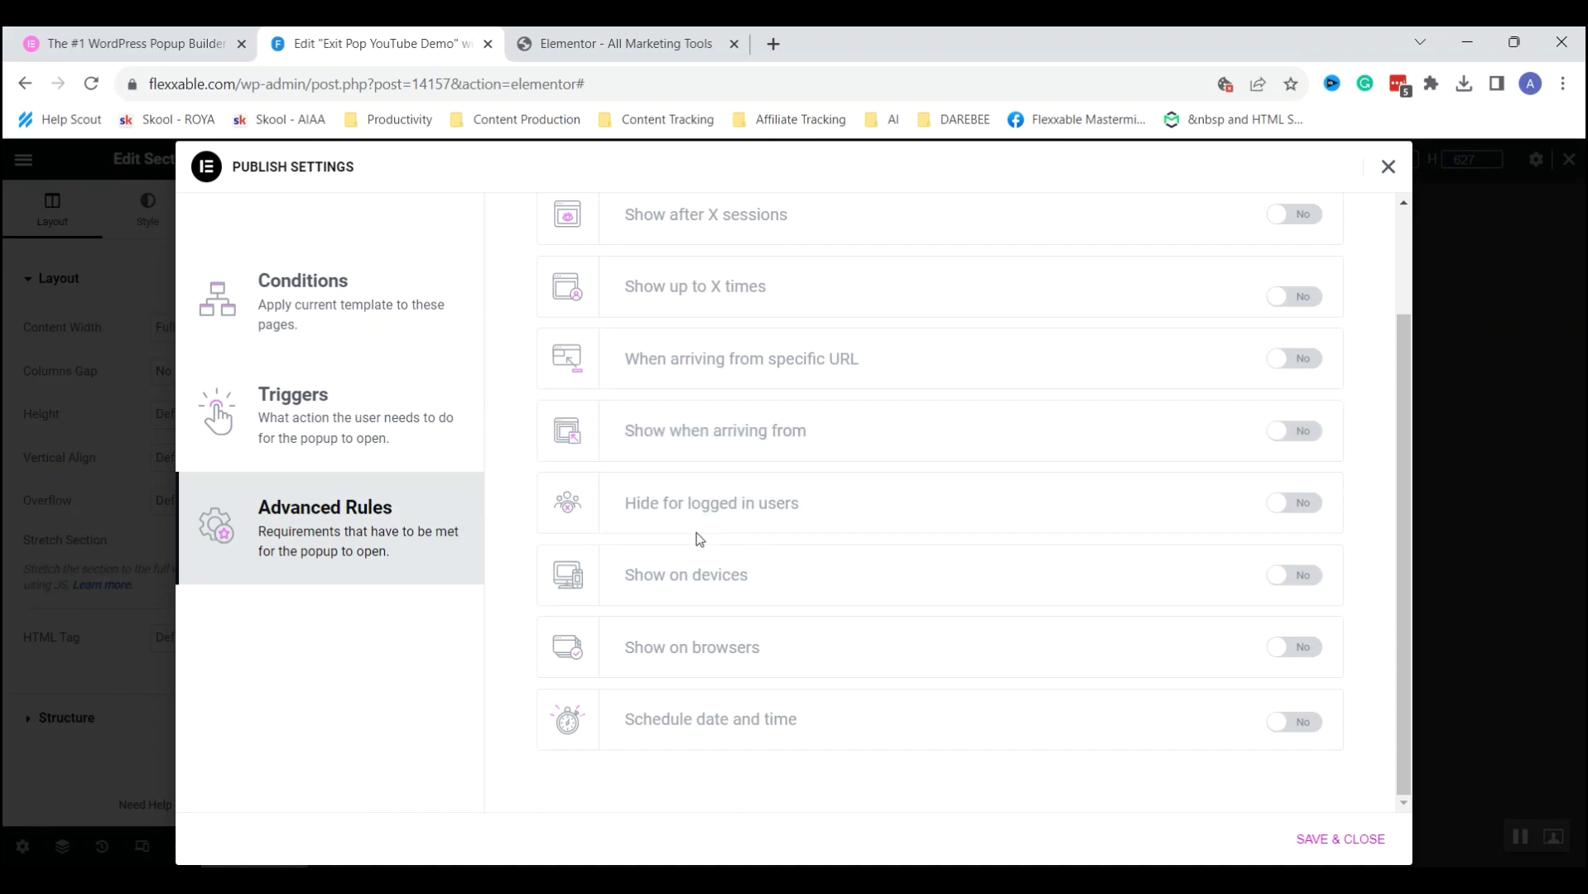
Preview hiding for logged-in users with Custom and the SEO Editor role, then switch it off.
left_click(1291, 504)
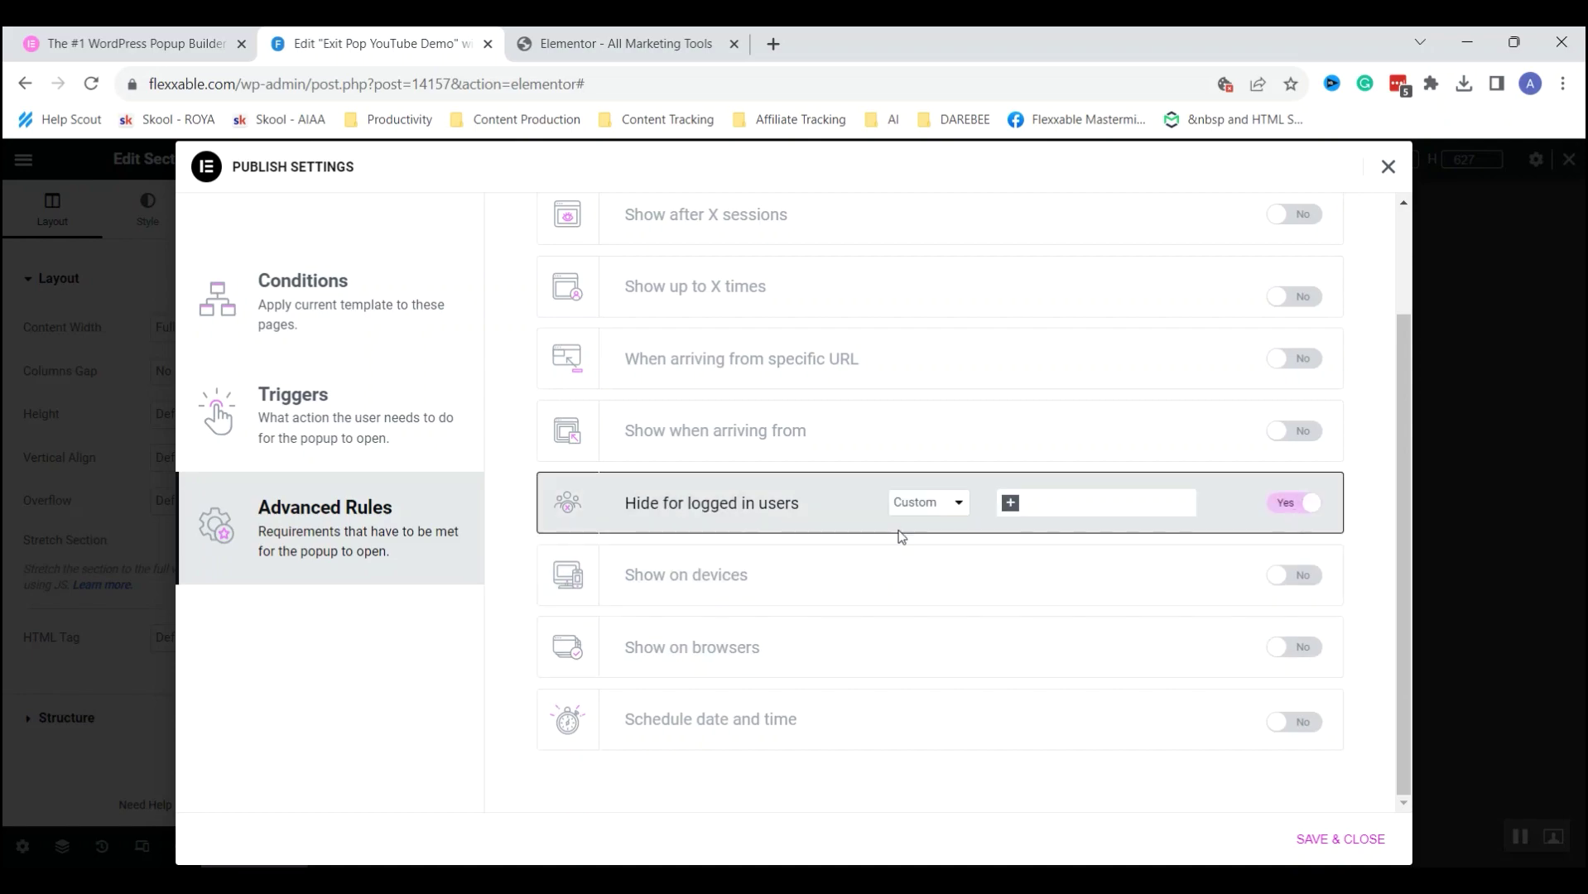
left_click(926, 502)
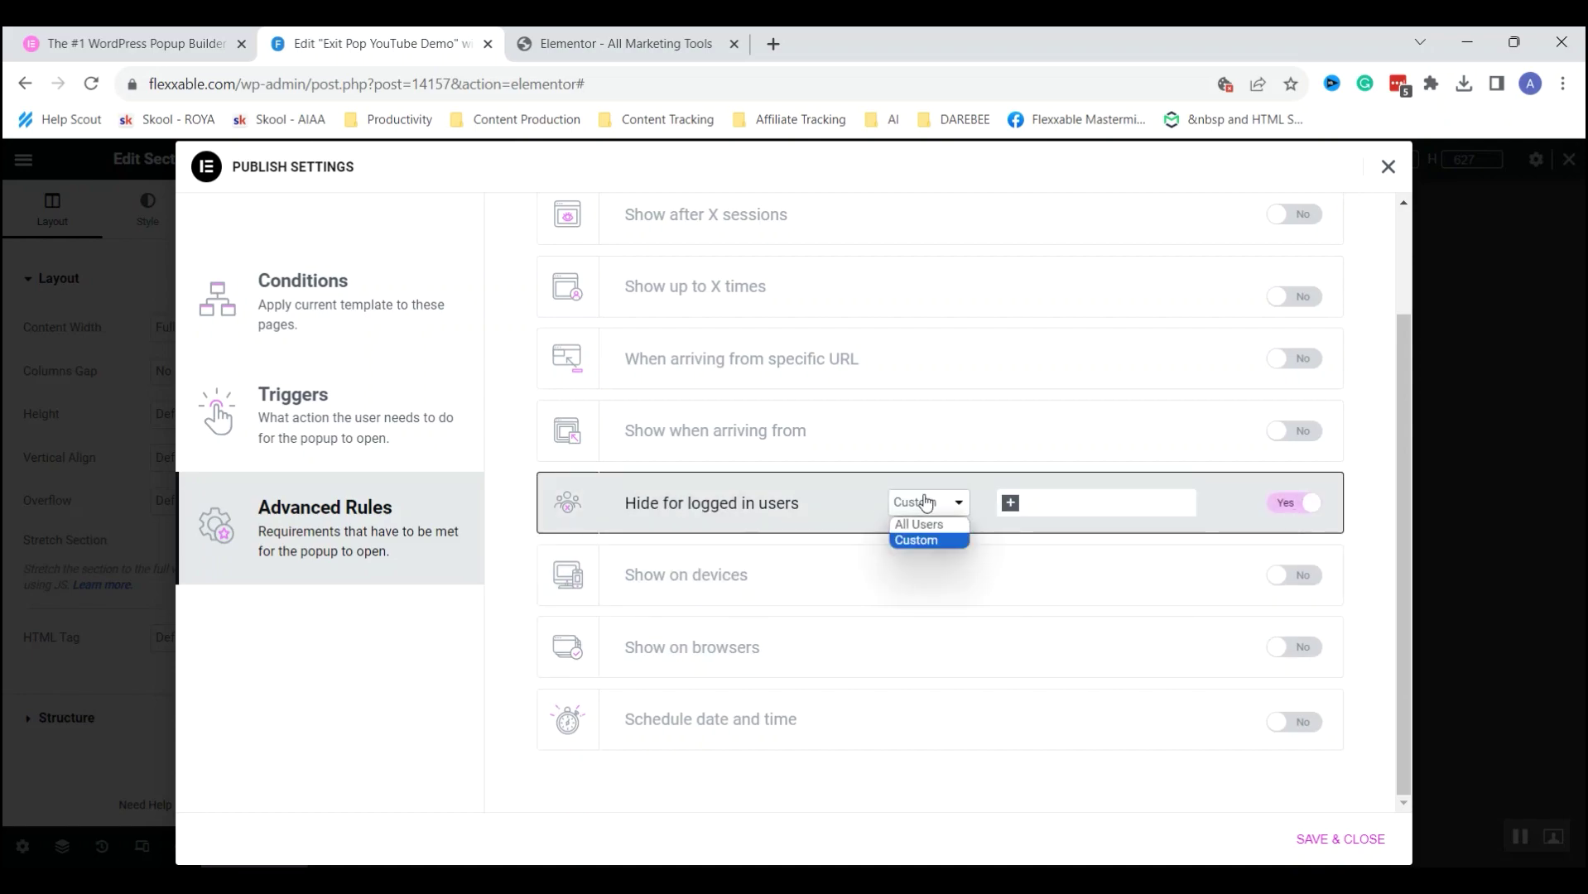
left_click(934, 541)
left_click(1002, 500)
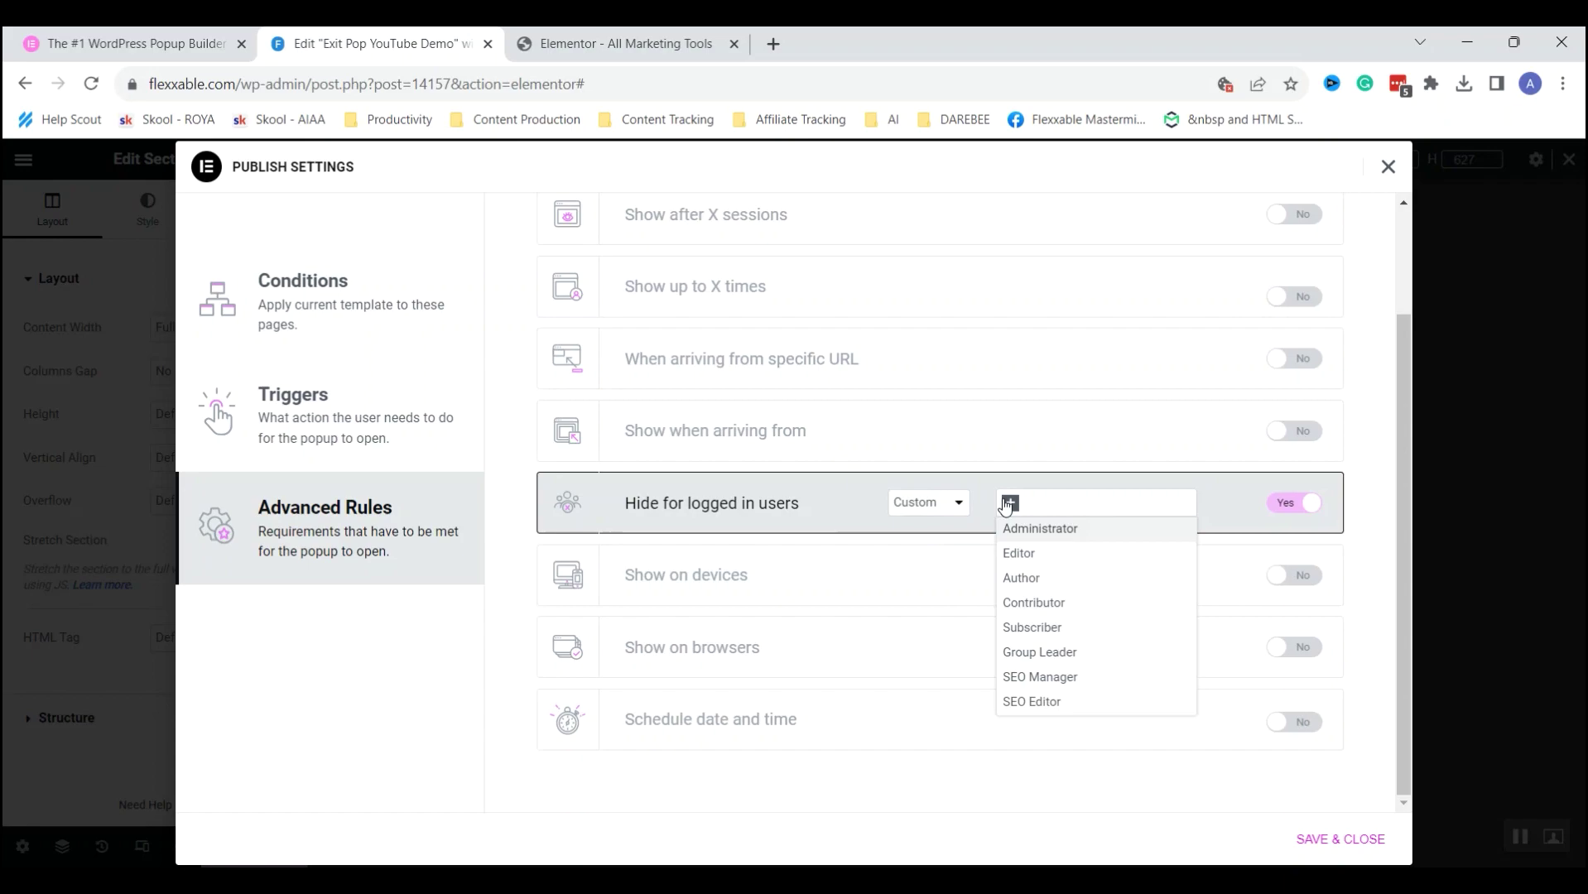
left_click(1045, 703)
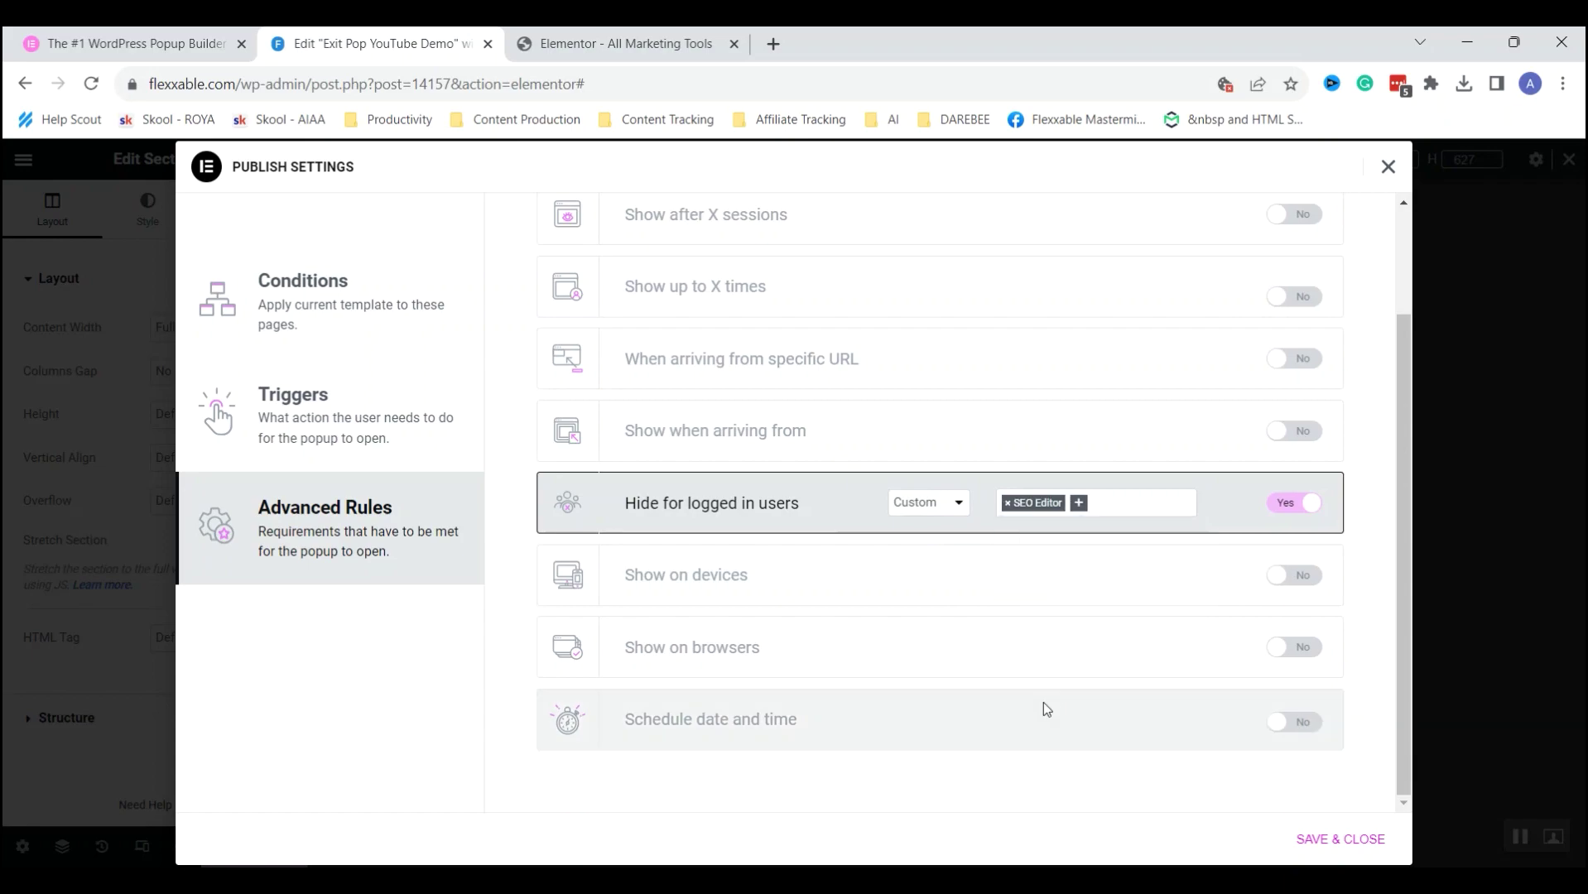
left_click(1009, 511)
left_click(1307, 506)
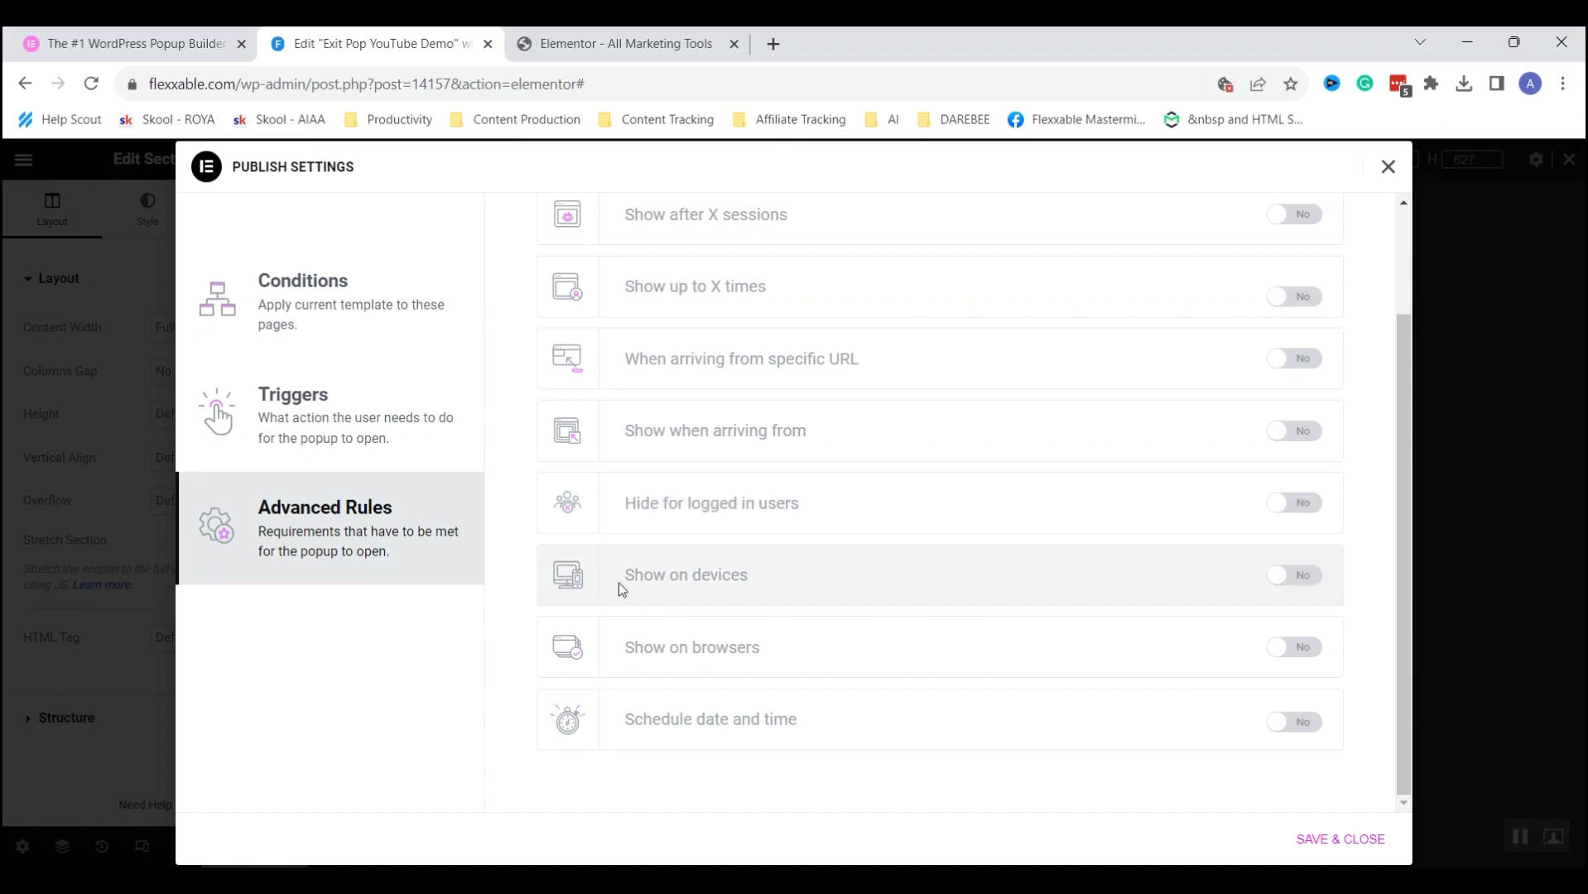
Toggle the devices, browsers (All Browsers) and date-and-time schedule rules on and back off.
left_click(1294, 574)
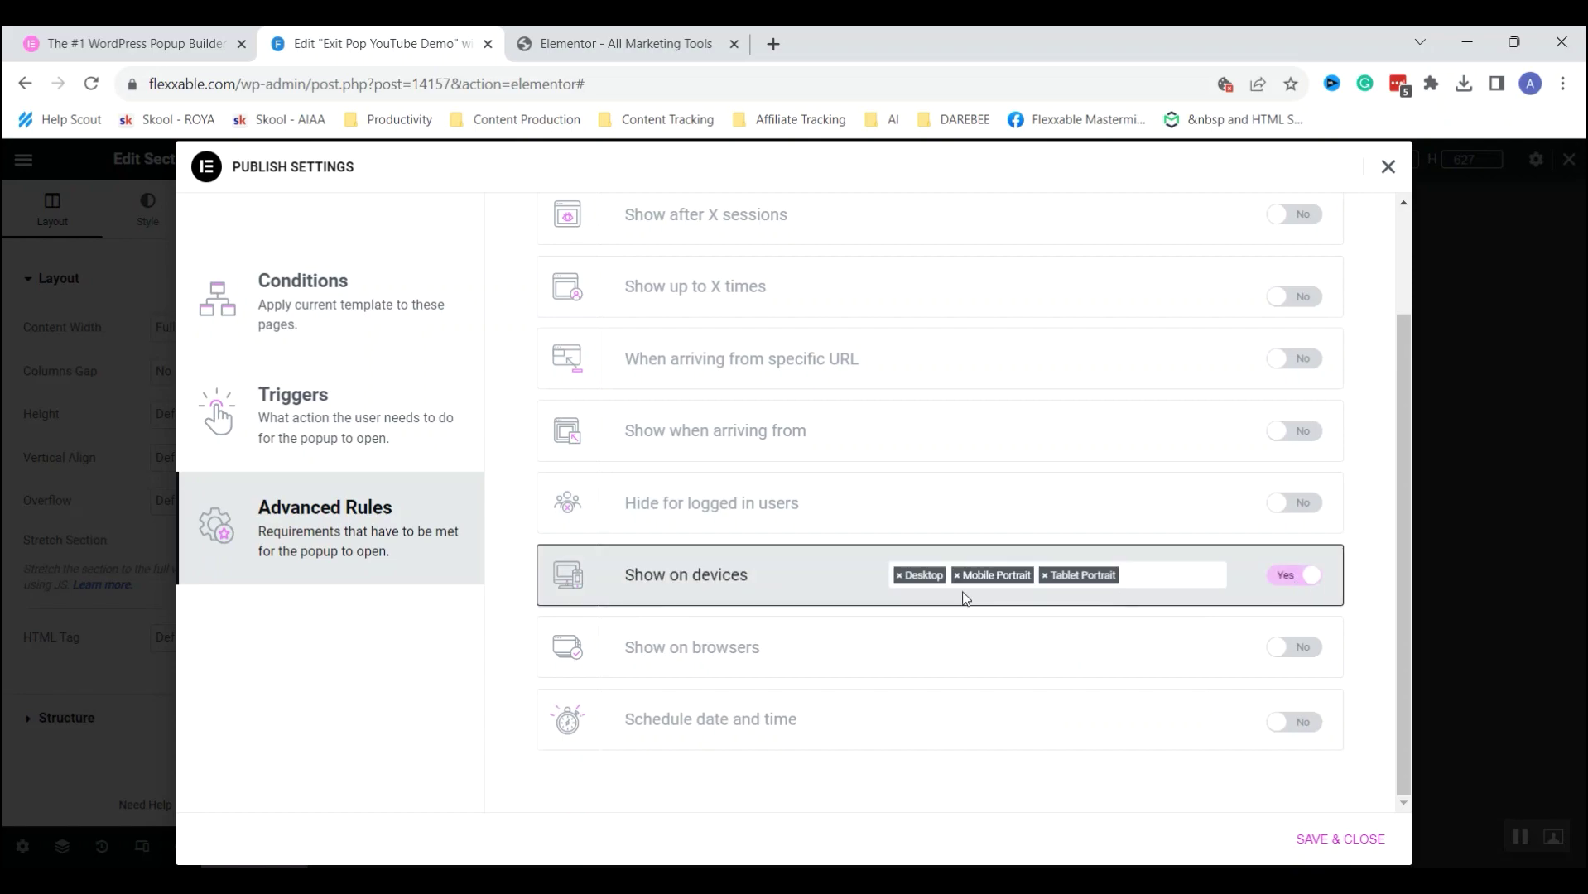
left_click(1302, 577)
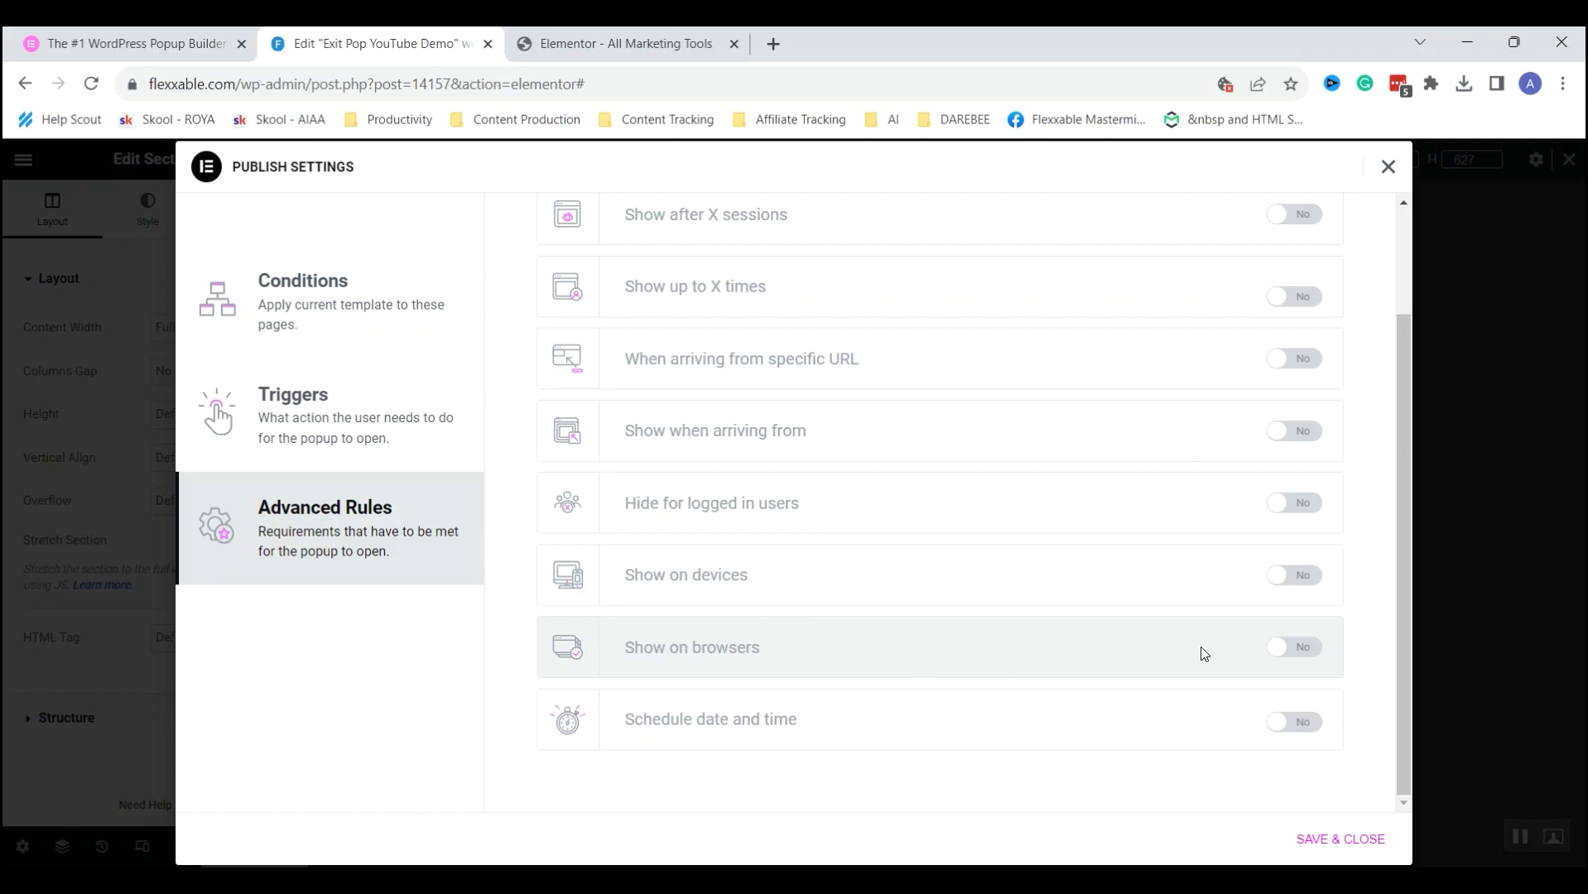
left_click(1290, 649)
left_click(941, 639)
left_click(948, 643)
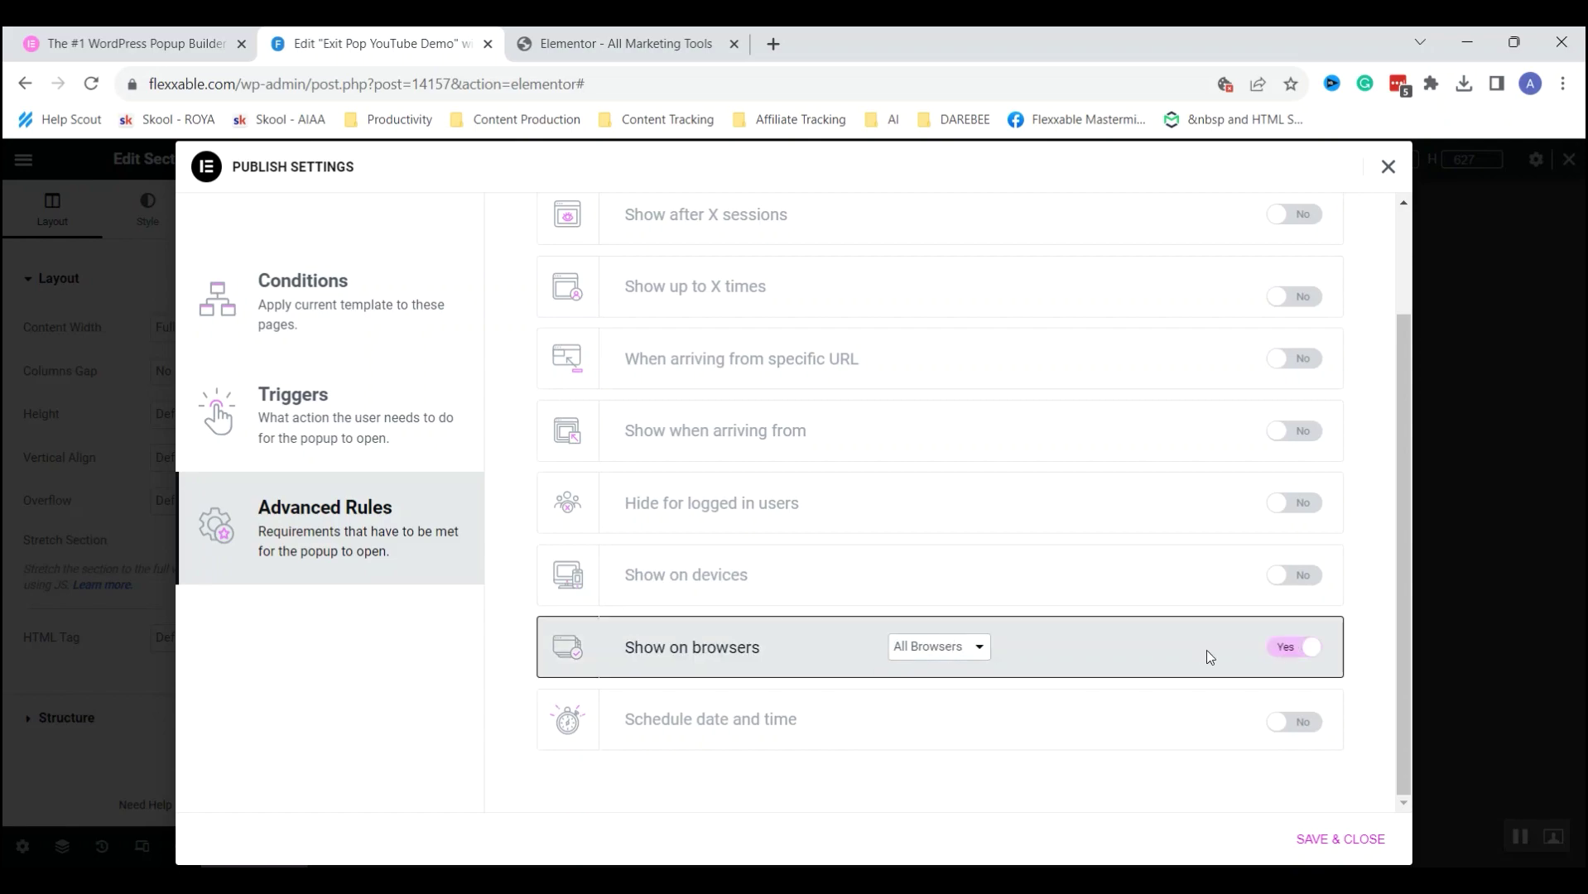
left_click(1312, 647)
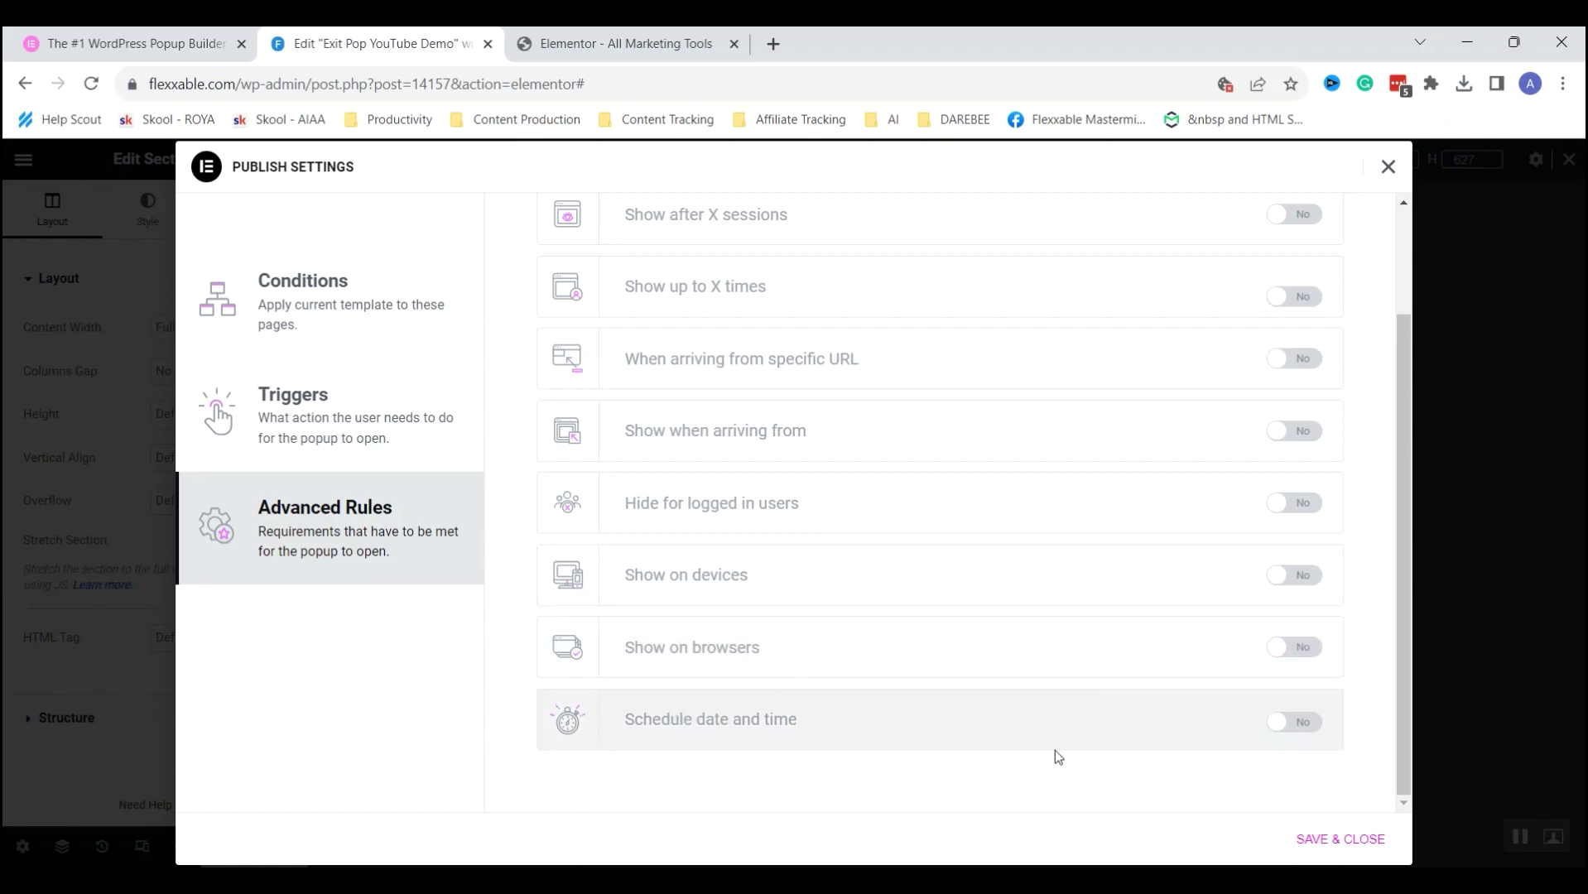
left_click(1308, 722)
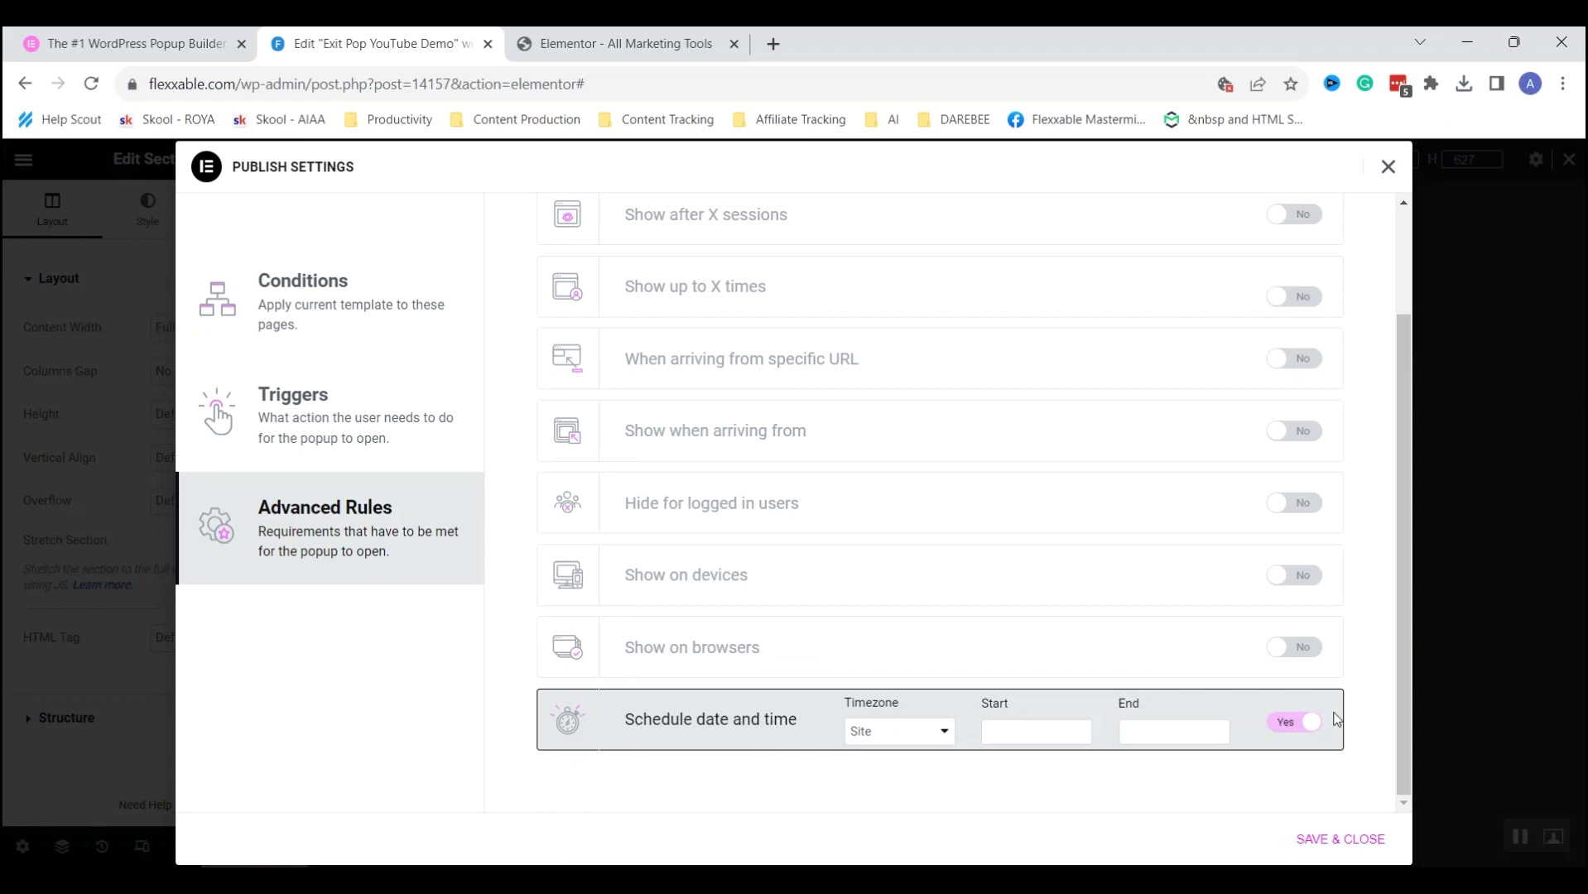
left_click(1308, 720)
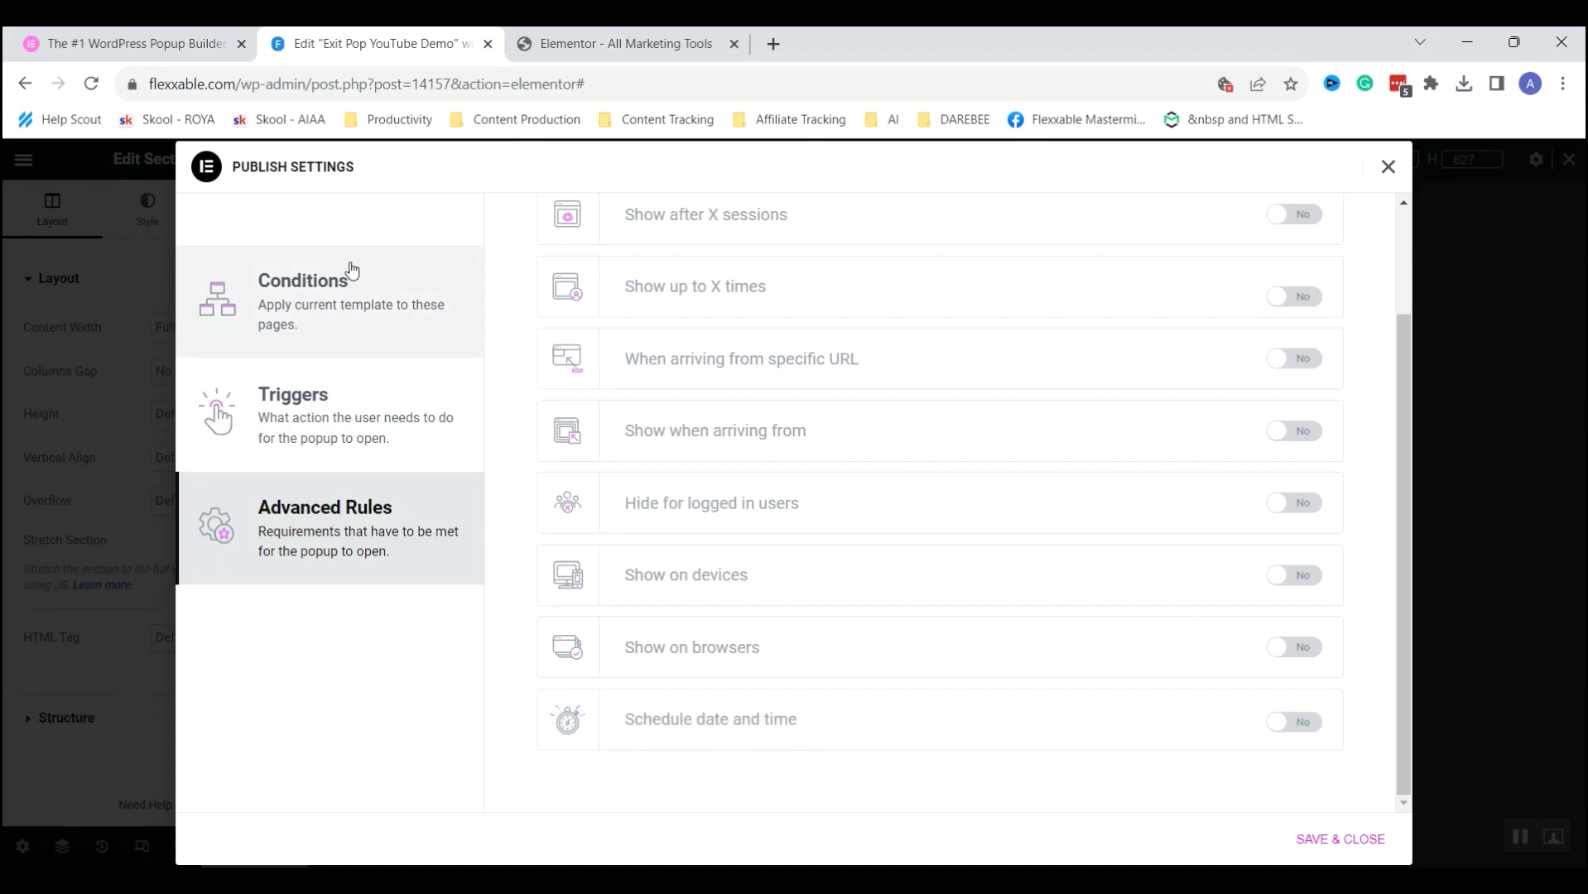
Review the popup's Conditions, Triggers and Advanced Rules, confirming On Page Exit Intent.
left_click(379, 289)
left_click(383, 466)
left_click(377, 505)
left_click(358, 426)
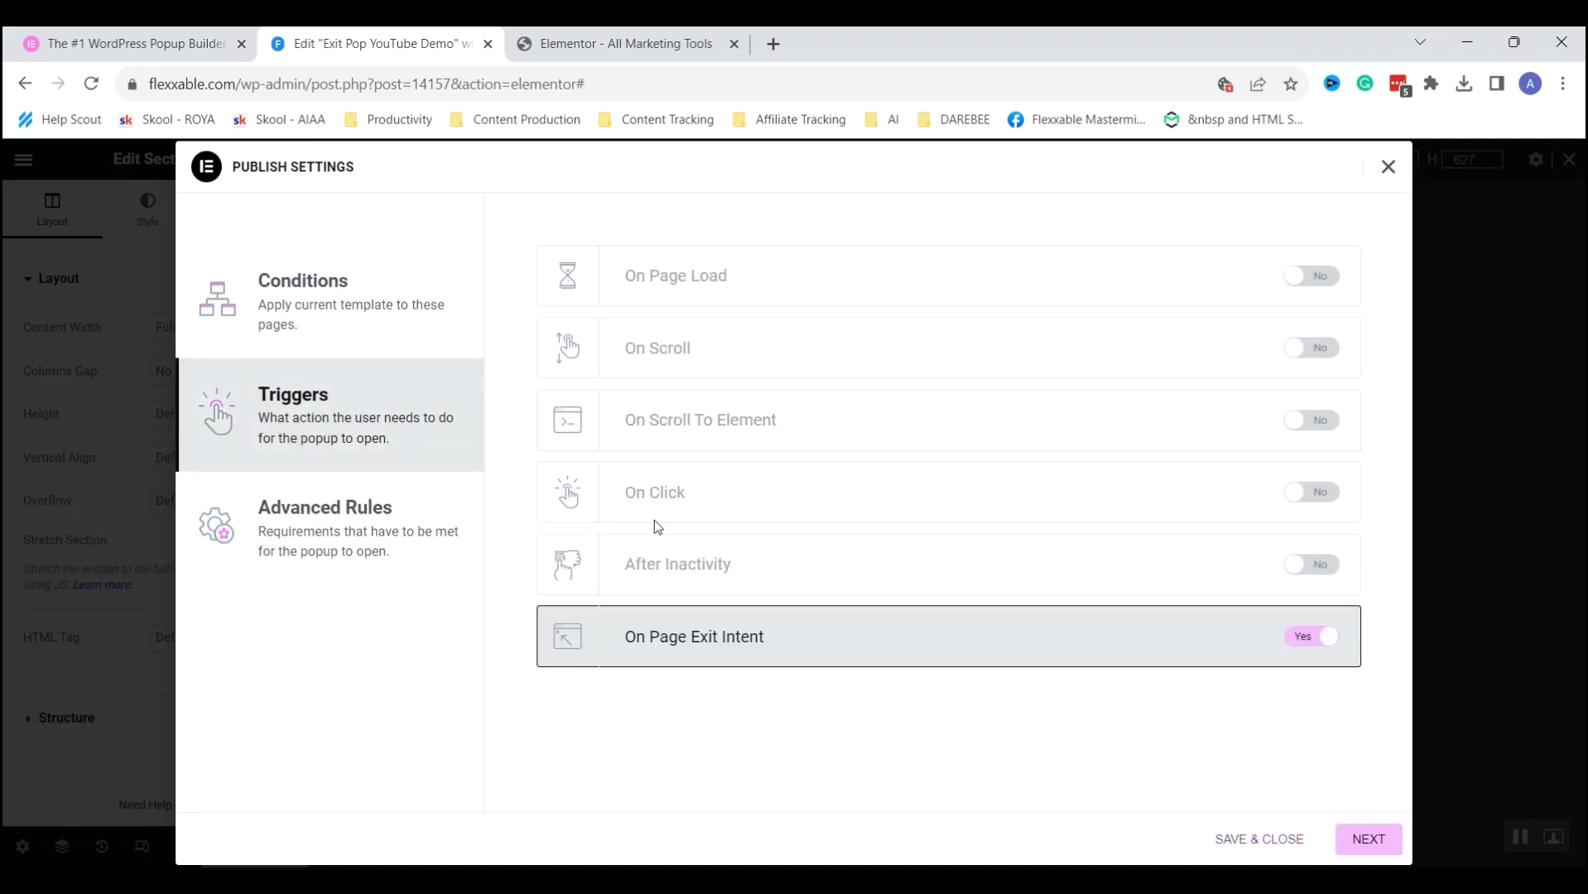
Save and close the publish settings, test the exit popup live, and return to Popup Builder.
left_click(1366, 840)
scroll(904, 337, "down", 2)
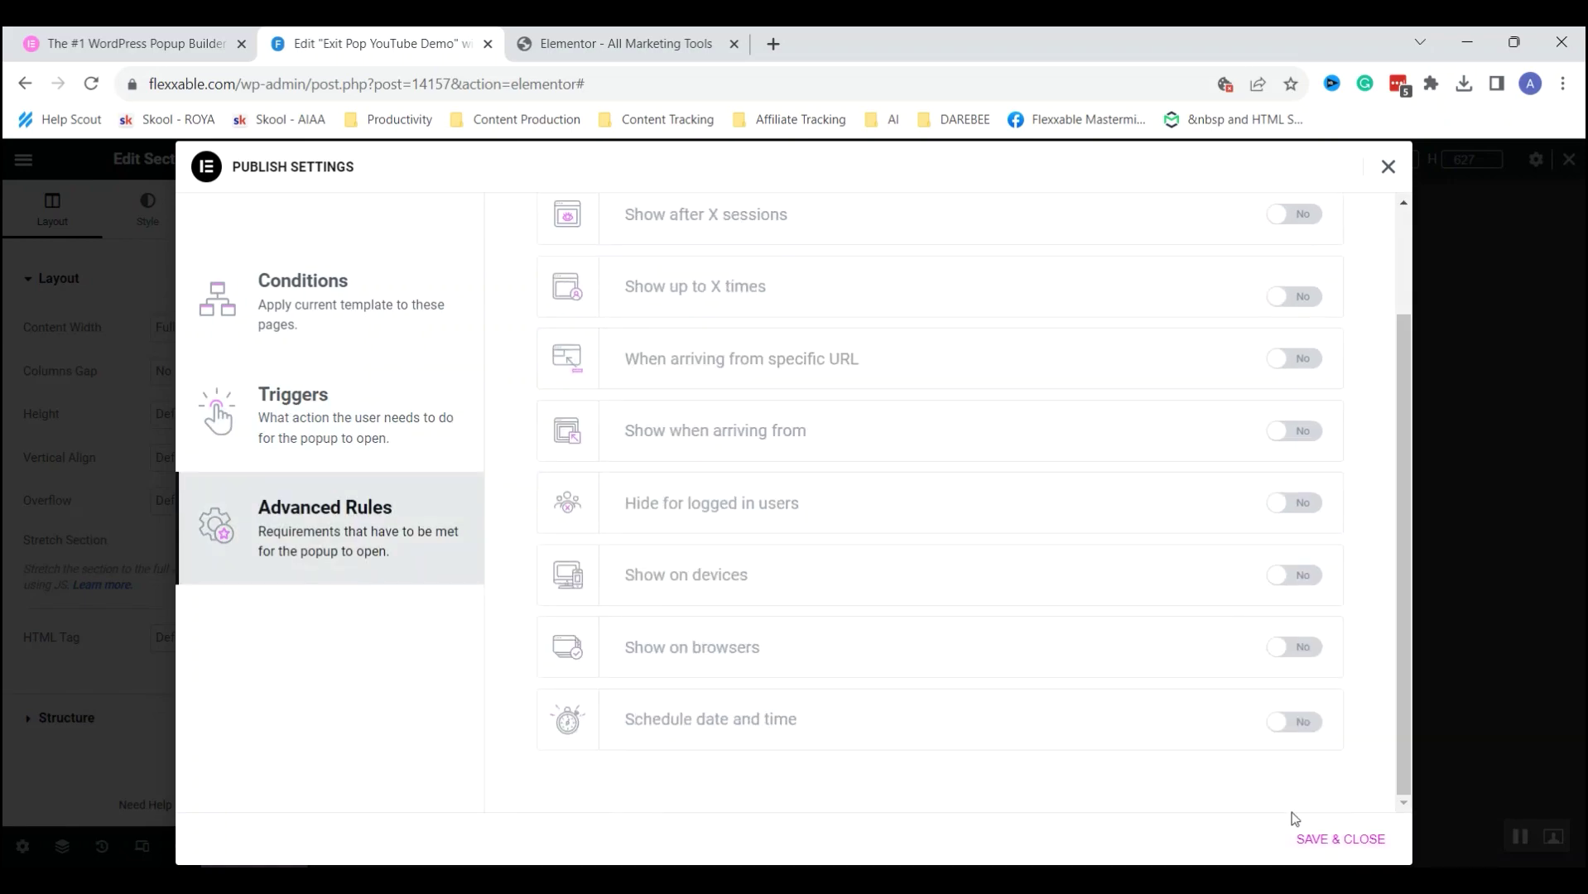
left_click(1325, 838)
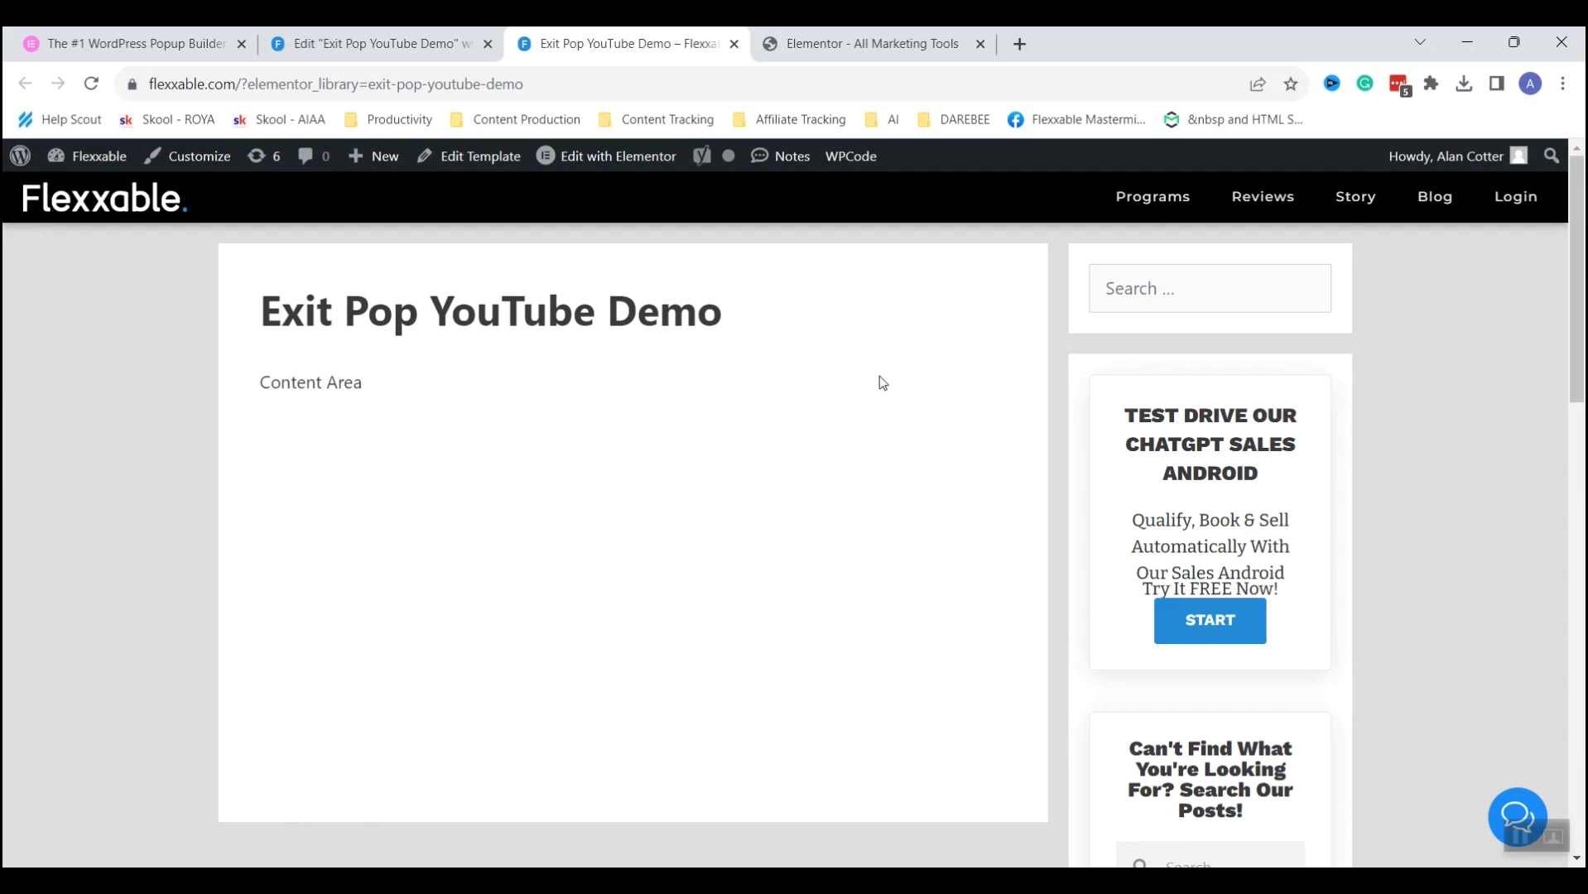
mouse_move(1193, 79)
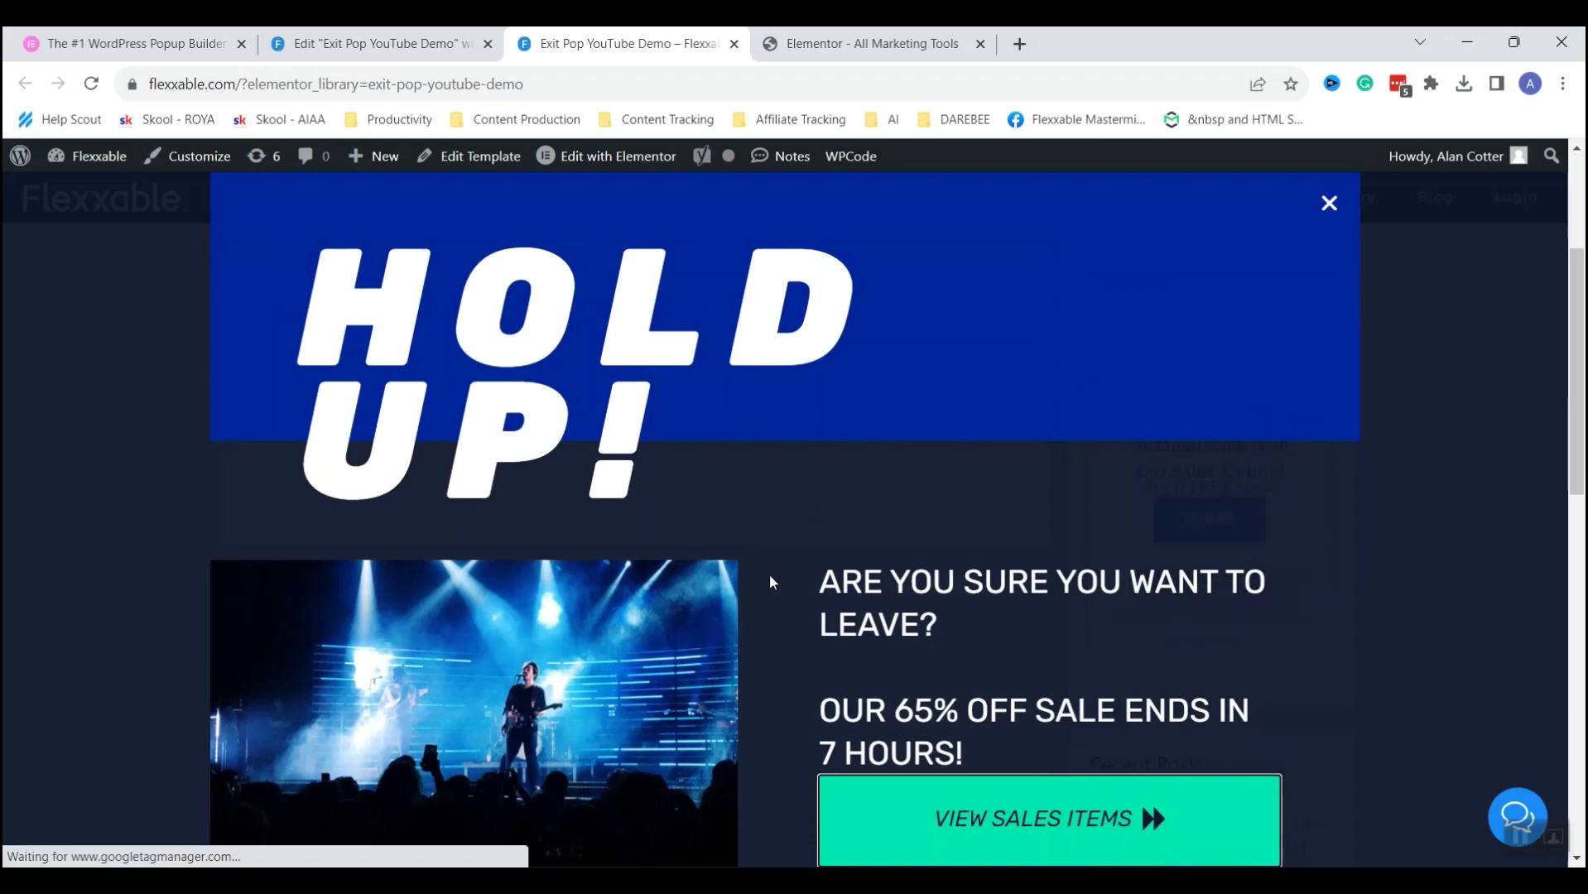
key("ctrl+1")
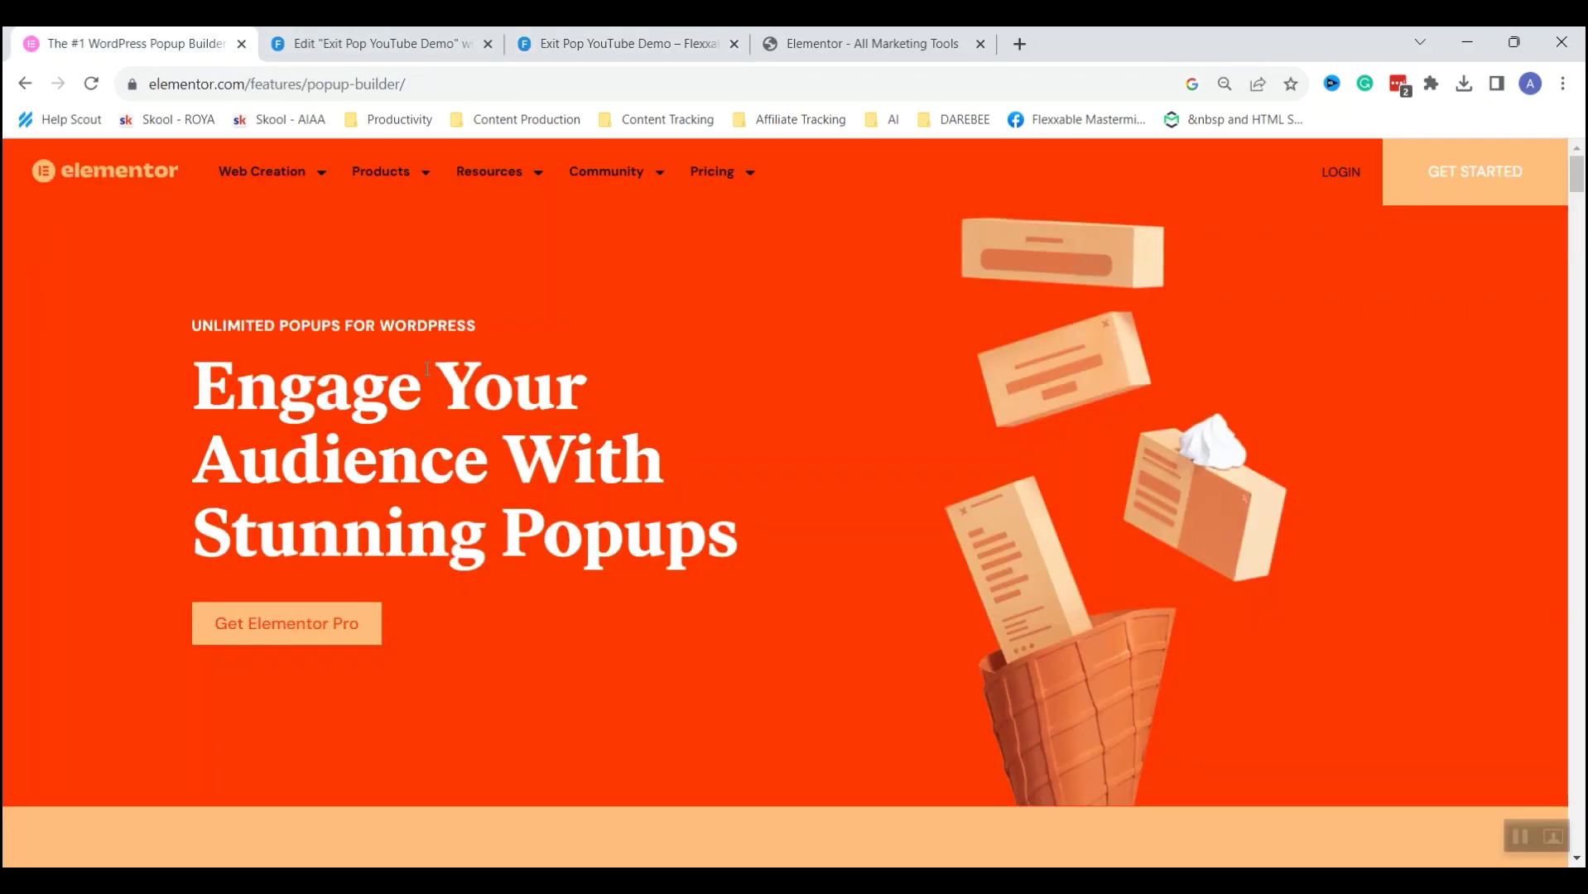